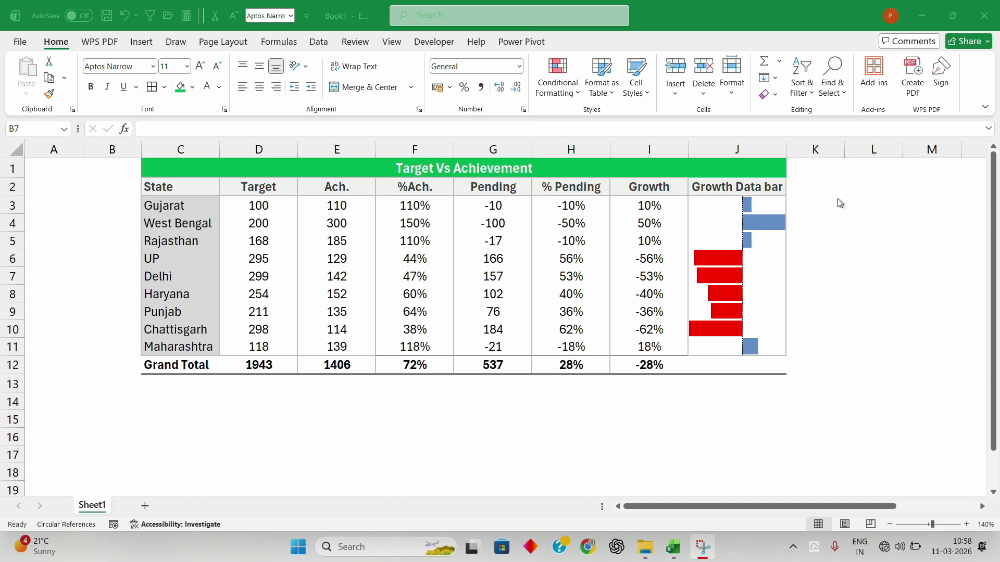
Step: Switch to the Updated MIS workbook, view the motor and health renewal target tables, and return to the Book1 workbook
{"action": "left_click", "coordinate": [116, 254]}
{"action": "key", "text": "alt+Tab"}
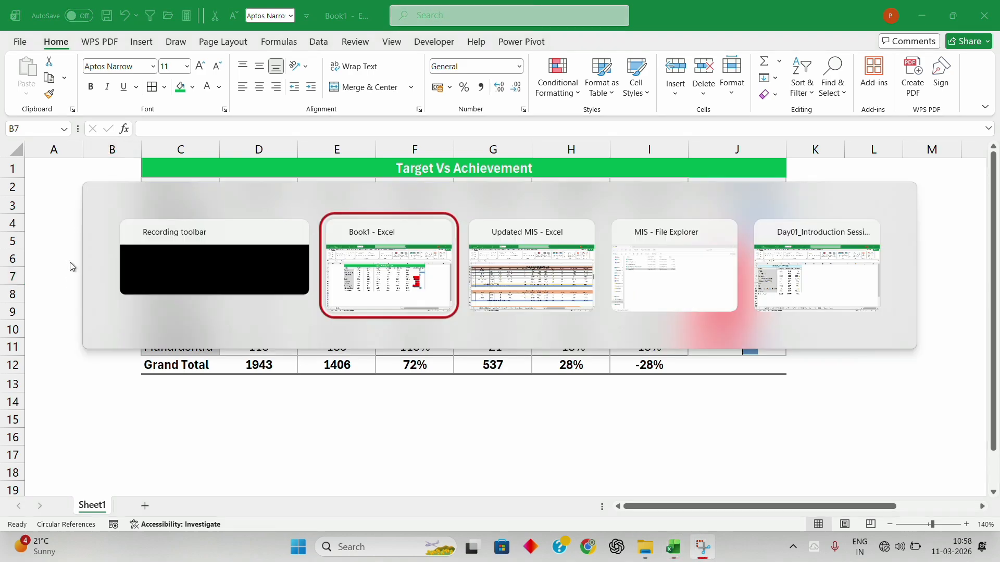
{"action": "key", "text": "Tab"}
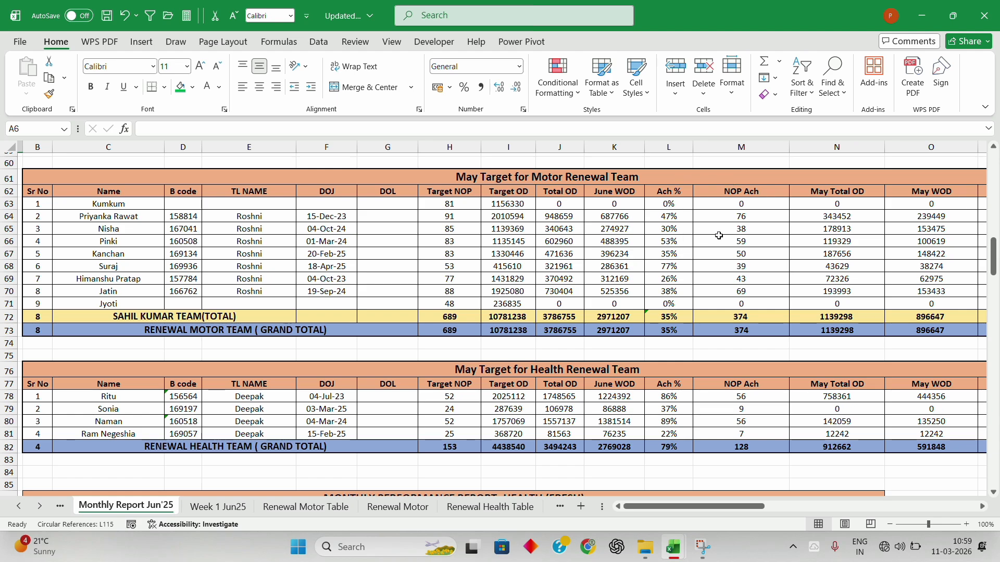
{"action": "key", "text": "alt+Tab"}
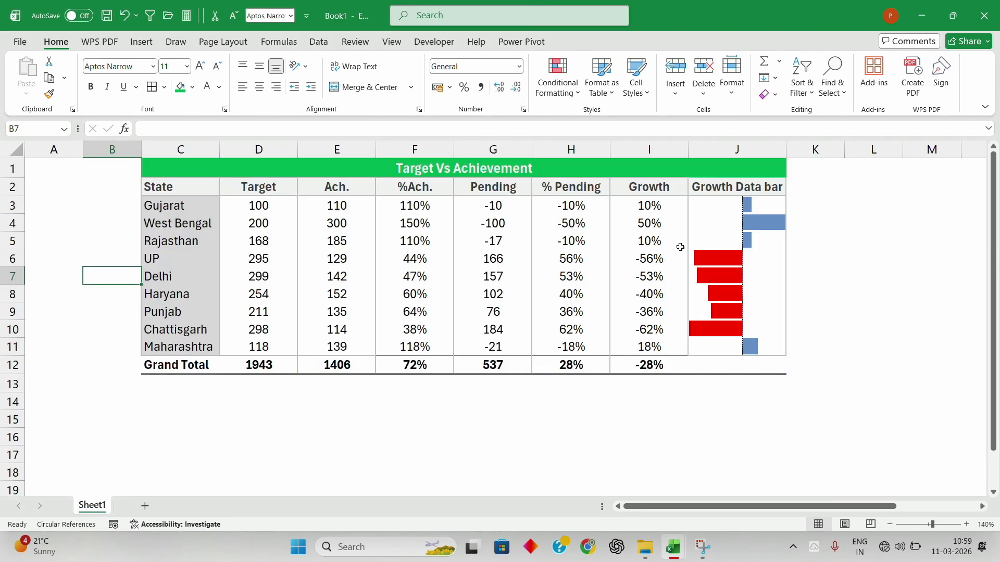
{"action": "left_click", "coordinate": [84, 327]}
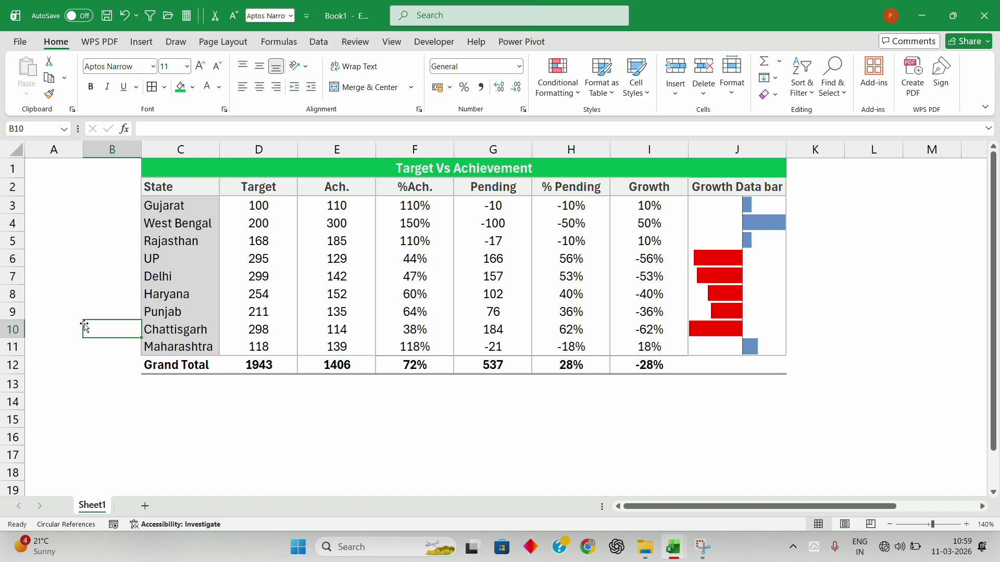
Step: Clear all values from Target to Growth Data bar for every state and the Grand Total row (D3:J12)
{"action": "left_click", "coordinate": [272, 209]}
{"action": "key", "text": "ctrl+shift+Right"}
{"action": "key", "text": "ctrl+shift+Down"}
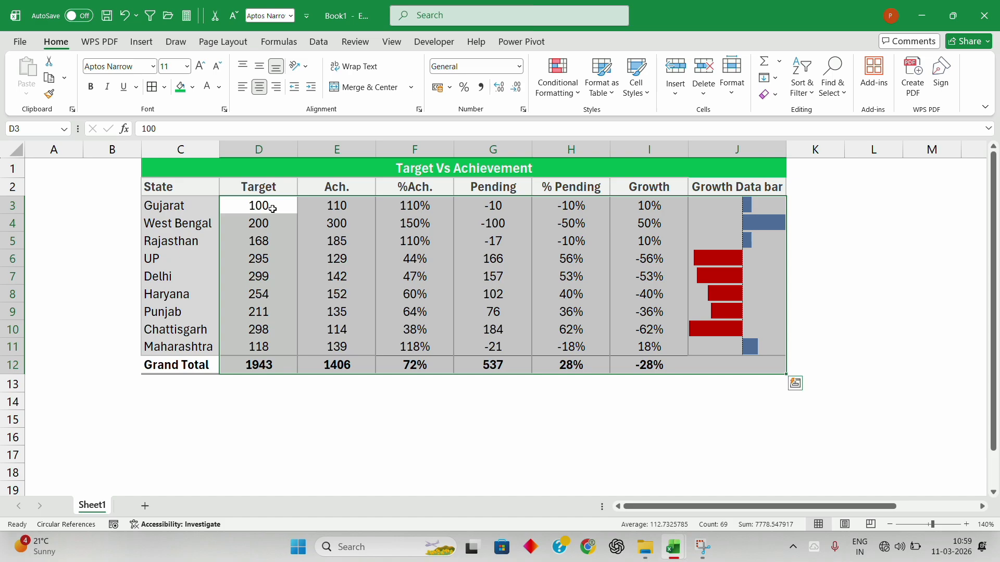
{"action": "key", "text": "Delete"}
Step: Enter =RANDBETWEEN(100,900) as Gujarat's Target in cell D3
{"action": "left_click", "coordinate": [273, 209]}
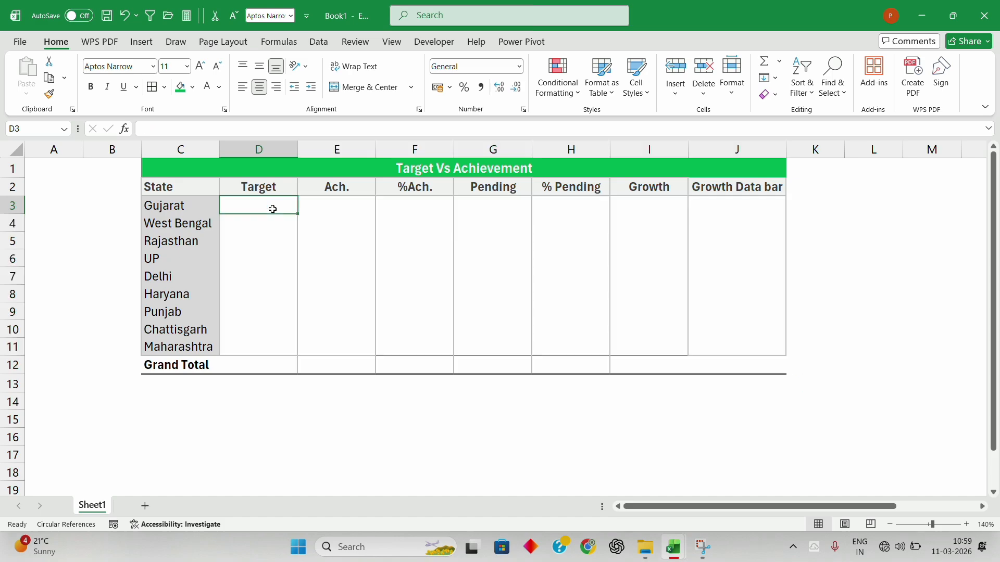
{"action": "key", "text": "Right"}
{"action": "key", "text": "Left"}
{"action": "type", "text": "=randb"}
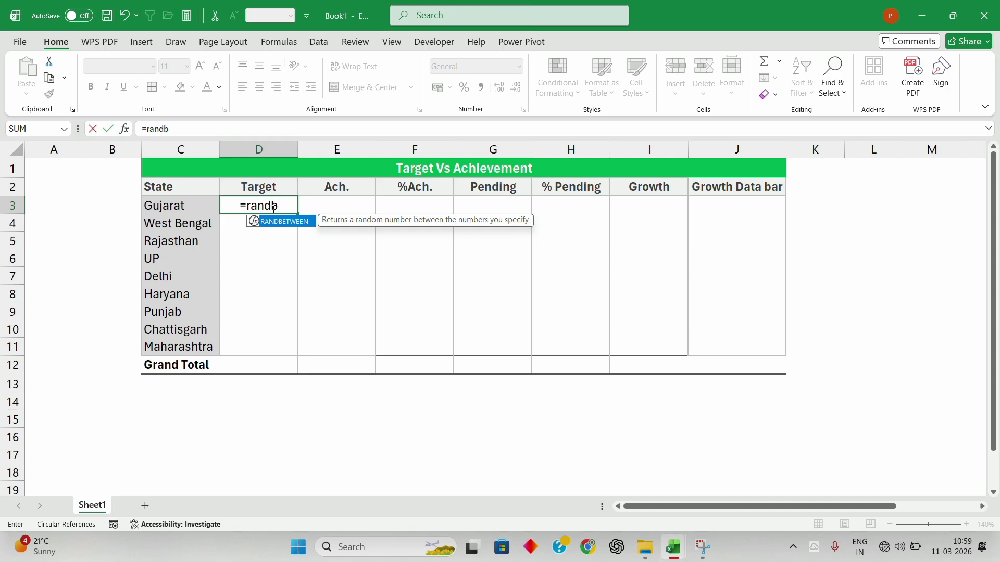
{"action": "key", "text": "Tab"}
{"action": "type", "text": "12"}
{"action": "key", "text": "BackSpace"}
{"action": "type", "text": "00,900)"}
{"action": "key", "text": "Return"}
Step: Fill the random-number formula down to Maharashtra and across into the Ach. column
{"action": "key", "text": "Up"}
{"action": "key", "text": "shift+Down"}
{"action": "key", "text": "shift+Down"}
{"action": "key", "text": "shift+Down"}
{"action": "key", "text": "shift+Down"}
{"action": "key", "text": "shift+Down"}
{"action": "key", "text": "shift+Down"}
{"action": "key", "text": "shift+Down"}
{"action": "key", "text": "shift+Down"}
{"action": "key", "text": "ctrl+d"}
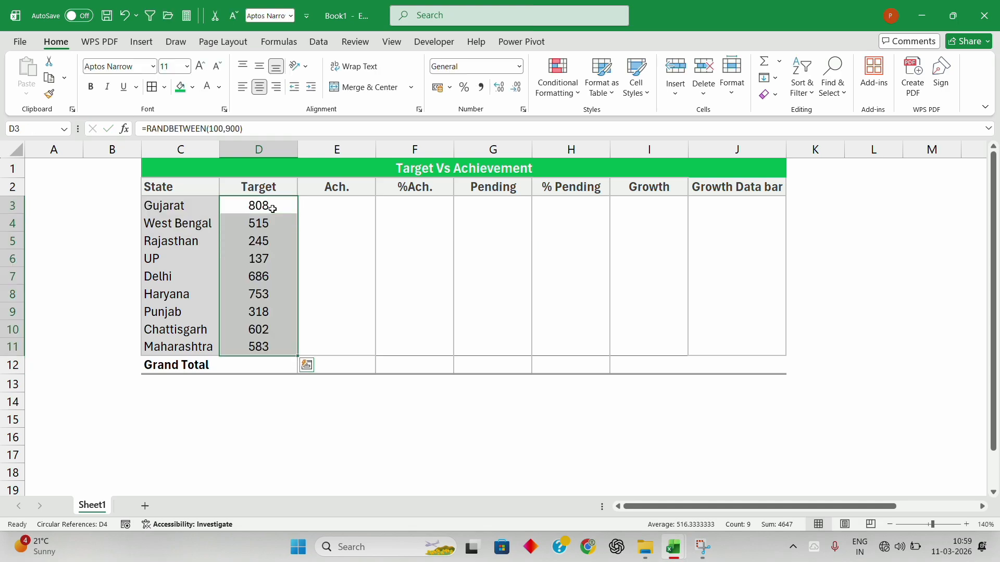
{"action": "key", "text": "shift+Right"}
{"action": "key", "text": "ctrl+r"}
Step: Replace the random formulas in the Target and Ach. columns (D3:E11) with their static values
{"action": "key", "text": "Down"}
{"action": "key", "text": "Up"}
{"action": "key", "text": "ctrl+shift+Down"}
{"action": "key", "text": "ctrl+shift+Right"}
{"action": "key", "text": "ctrl+c"}
{"action": "key", "text": "ctrl+alt+v"}
{"action": "key", "text": "v"}
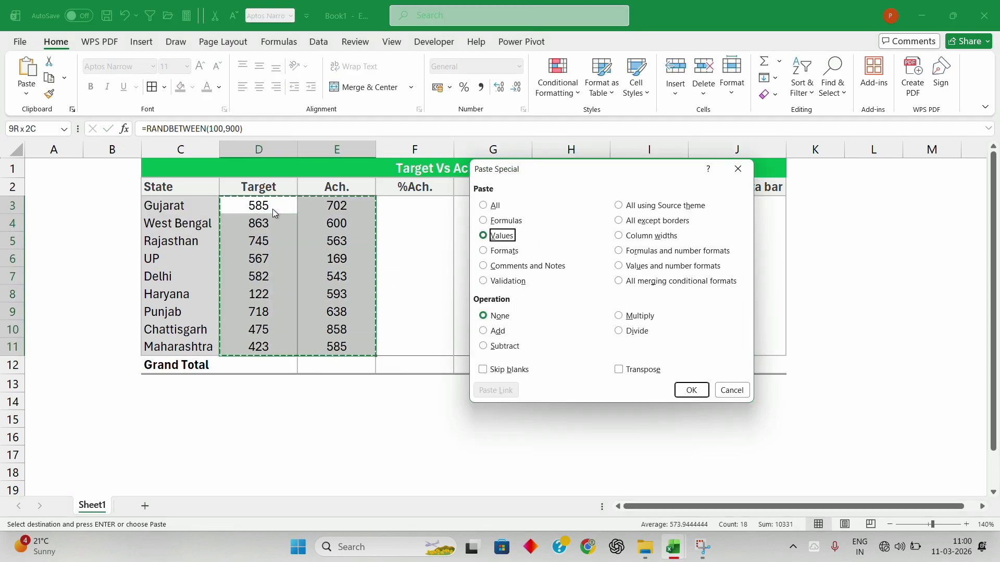
{"action": "key", "text": "Return"}
{"action": "key", "text": "Escape"}
{"action": "key", "text": "Right"}
{"action": "key", "text": "Left"}
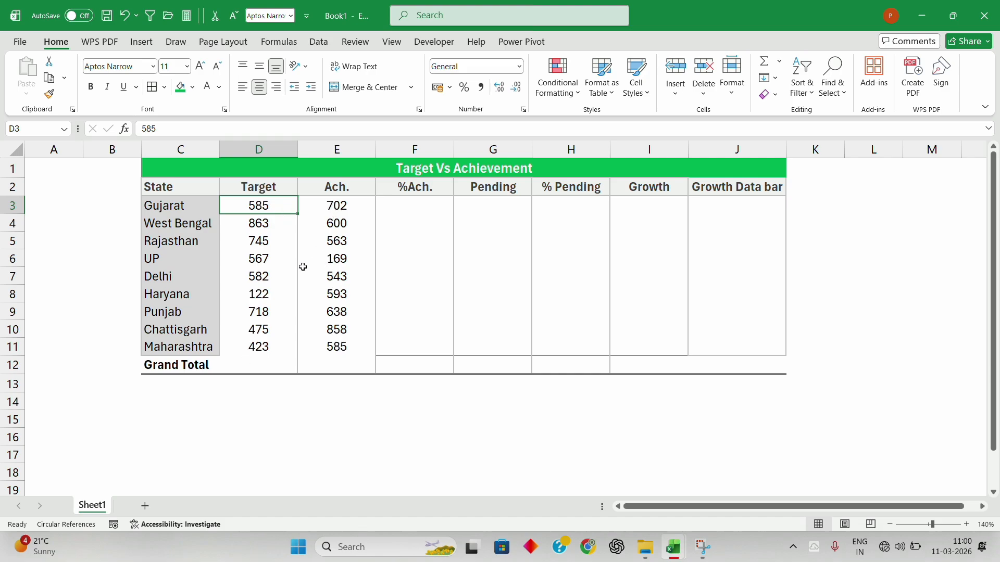
Step: Adjust the cell formatting of the Target and Ach. range D2:E11, including the headers
{"action": "key", "text": "shift+Right"}
{"action": "key", "text": "Up"}
{"action": "key", "text": "shift+Right"}
{"action": "key", "text": "ctrl+shift+Down"}
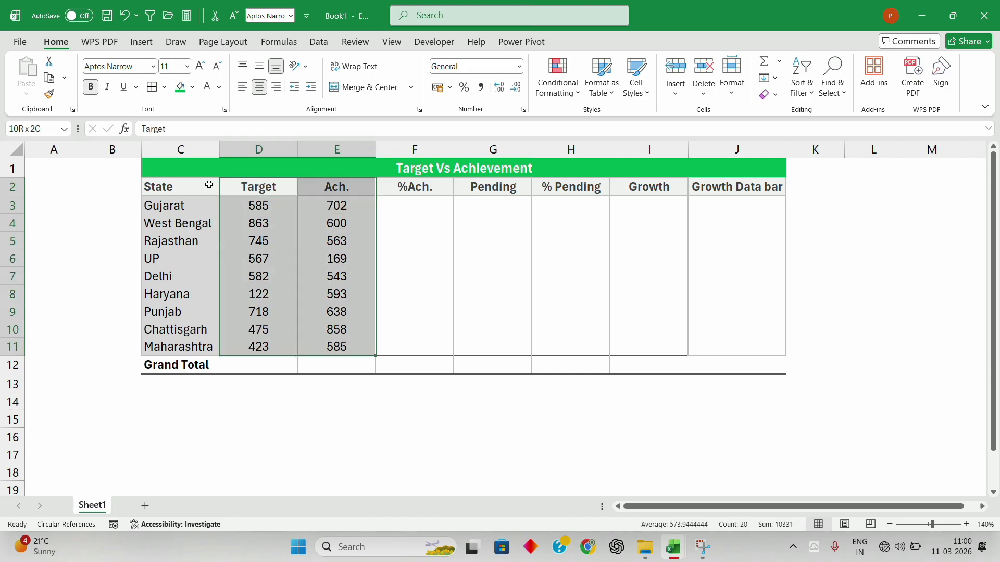
{"action": "key", "text": "ctrl+1"}
{"action": "left_click", "coordinate": [638, 290]}
{"action": "left_click", "coordinate": [561, 269]}
{"action": "key", "text": "Return"}
{"action": "left_click", "coordinate": [363, 389]}
Step: Calculate Gujarat's %Ach. in cell F3 with the formula =E3/D3
{"action": "left_click", "coordinate": [400, 206]}
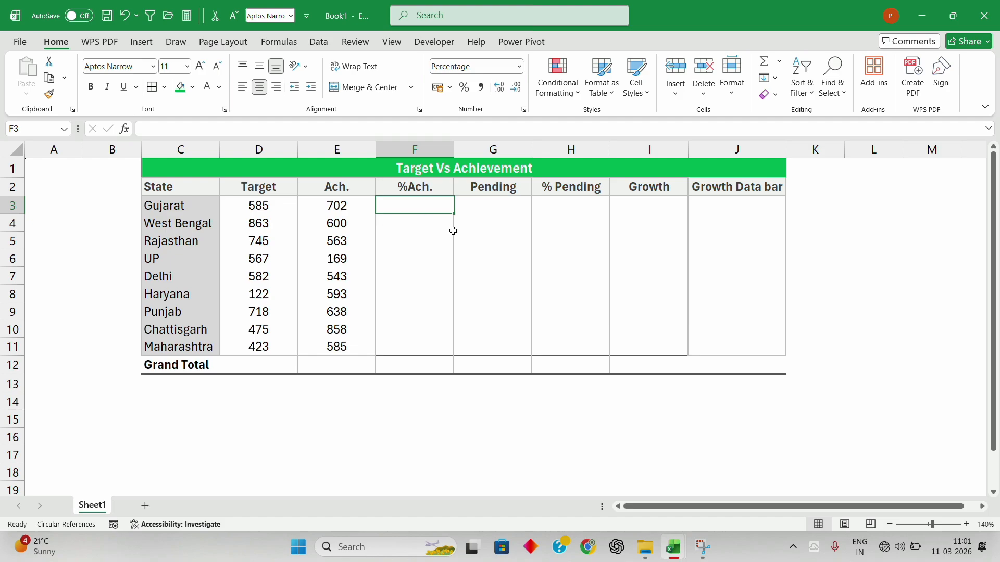
{"action": "type", "text": "="}
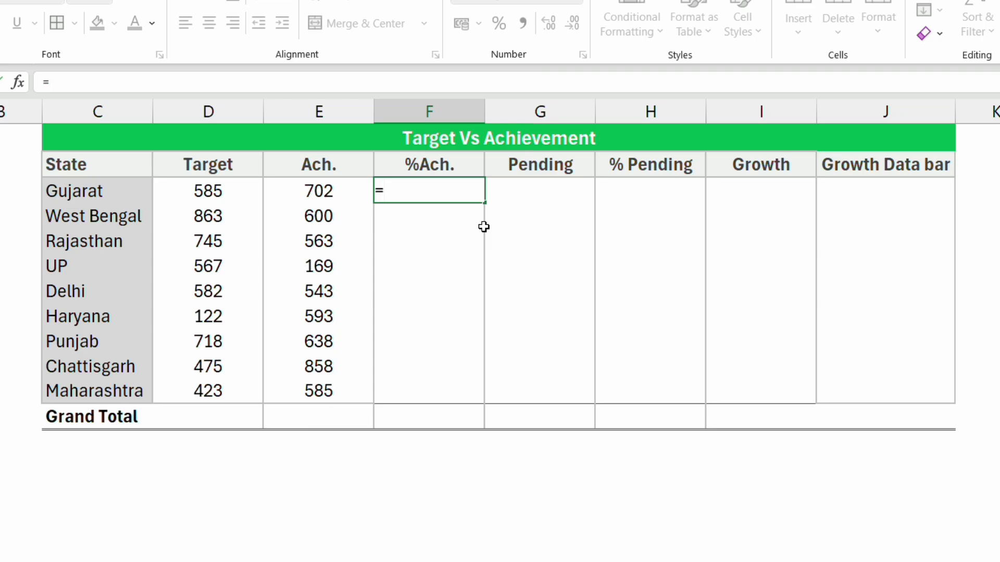
{"action": "key", "text": "Left"}
{"action": "type", "text": "/"}
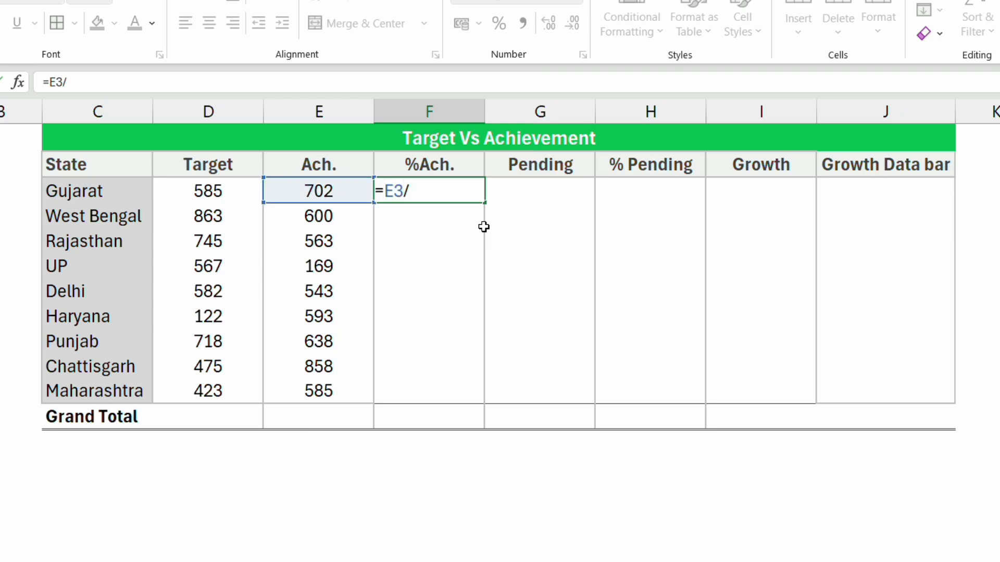
{"action": "key", "text": "Left"}
{"action": "key", "text": "Left"}
{"action": "key", "text": "ctrl+Return"}
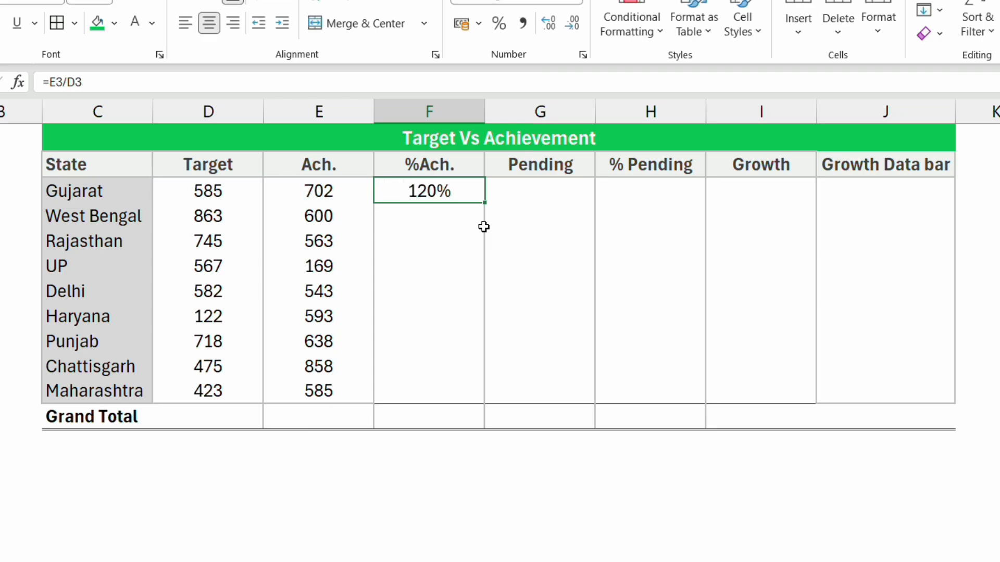
Step: Set Gujarat's %Ach. cell to General format, try the Percentage format and undo that change
{"action": "left_click", "coordinate": [579, 6]}
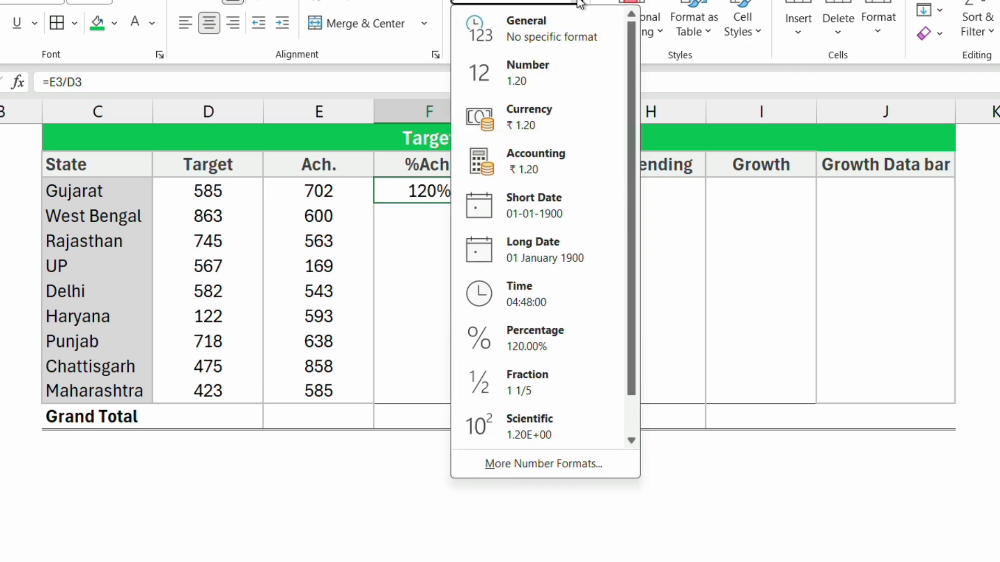
{"action": "left_click", "coordinate": [550, 22]}
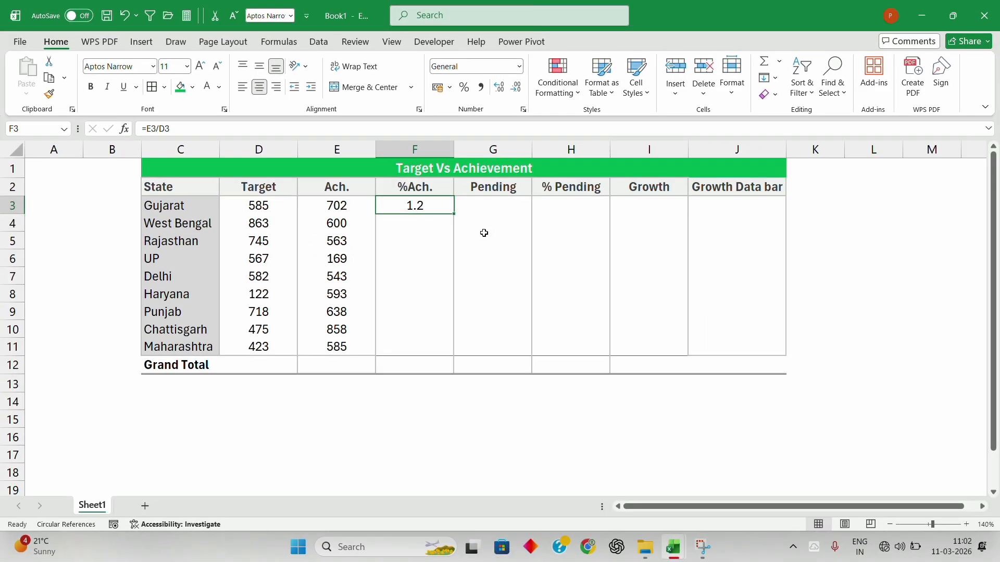
{"action": "left_click", "coordinate": [520, 66]}
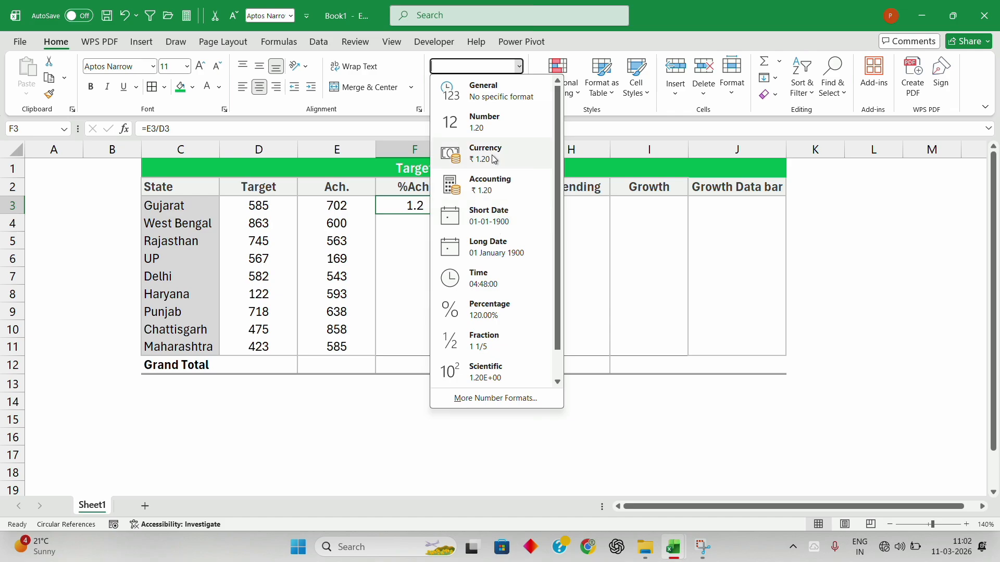
{"action": "left_click", "coordinate": [499, 317]}
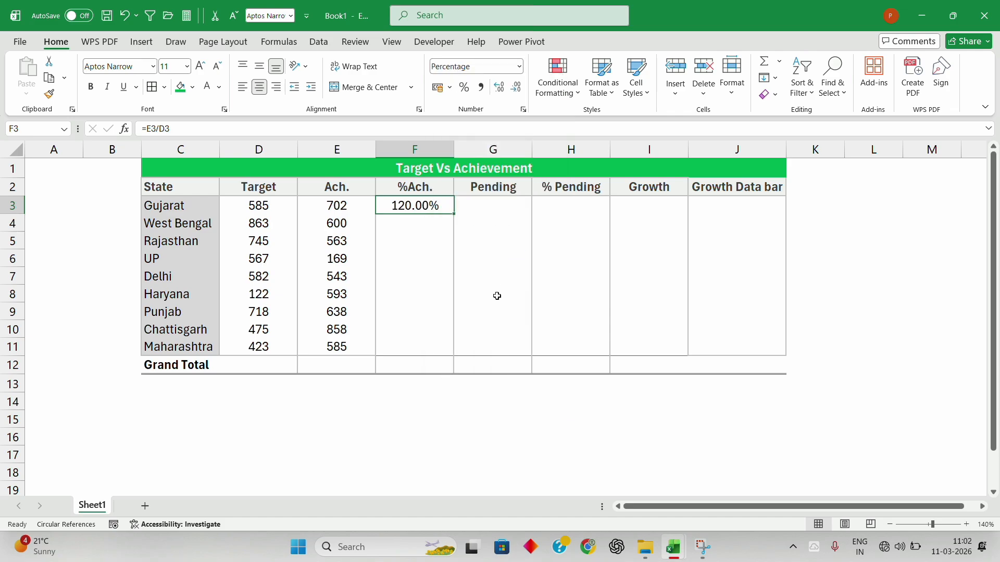
{"action": "key", "text": "ctrl+z"}
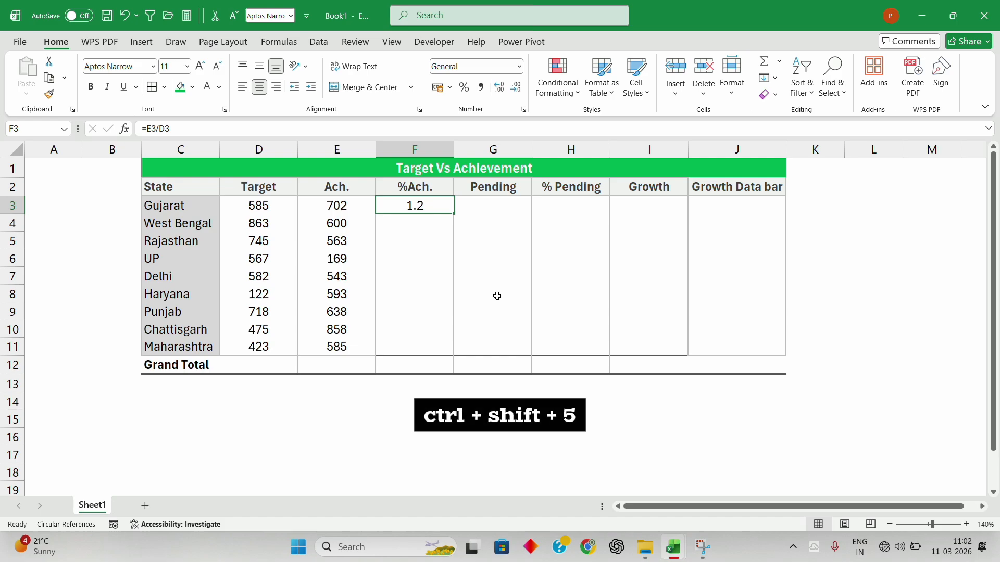
Step: Format Gujarat's %Ach. as a percentage without decimals and fill the formula down through the Grand Total row
{"action": "key", "text": "ctrl+shift+5"}
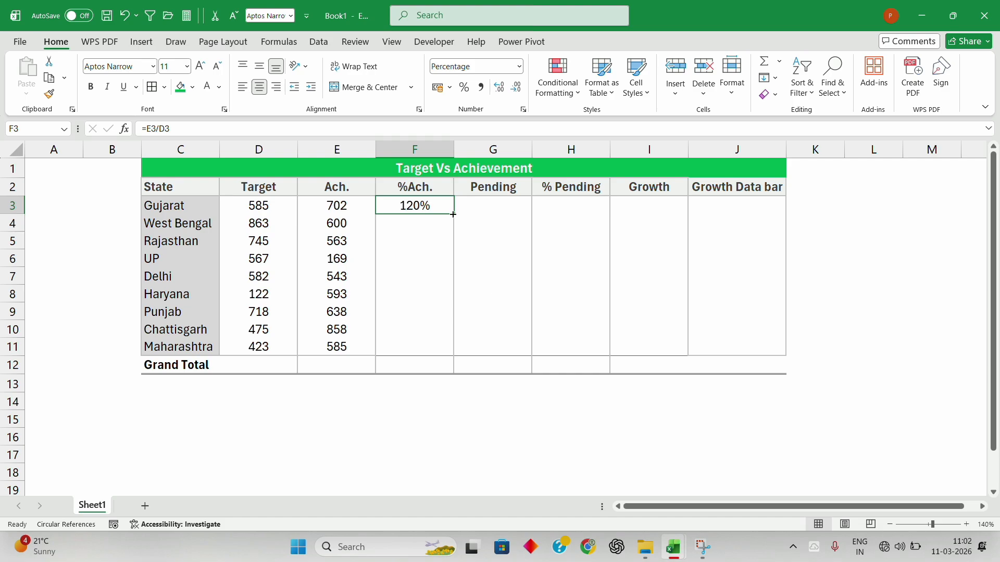
{"action": "left_click_drag", "start_coordinate": [452, 214], "coordinate": [451, 370]}
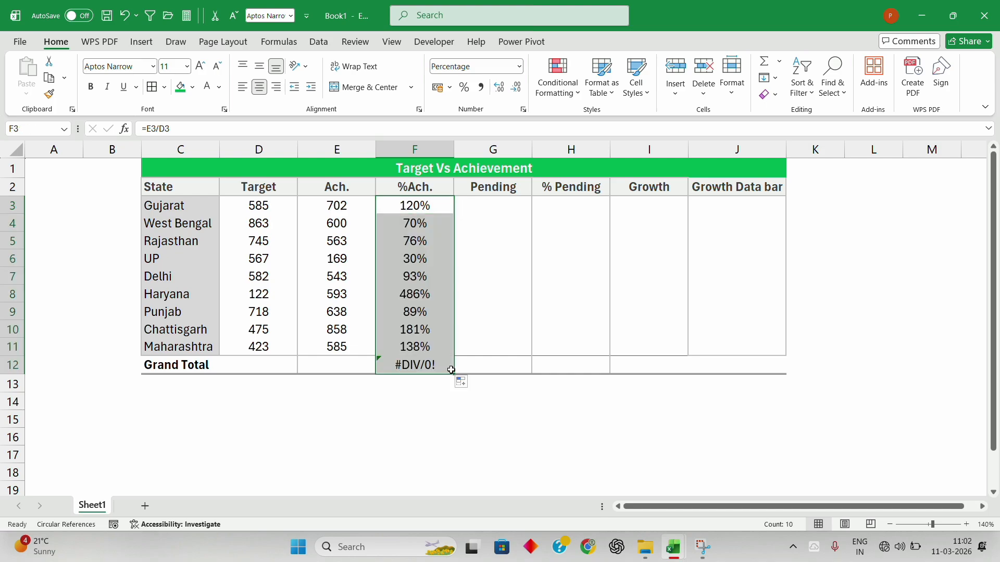
{"action": "key", "text": "Down"}
{"action": "key", "text": "Down"}
{"action": "key", "text": "Down"}
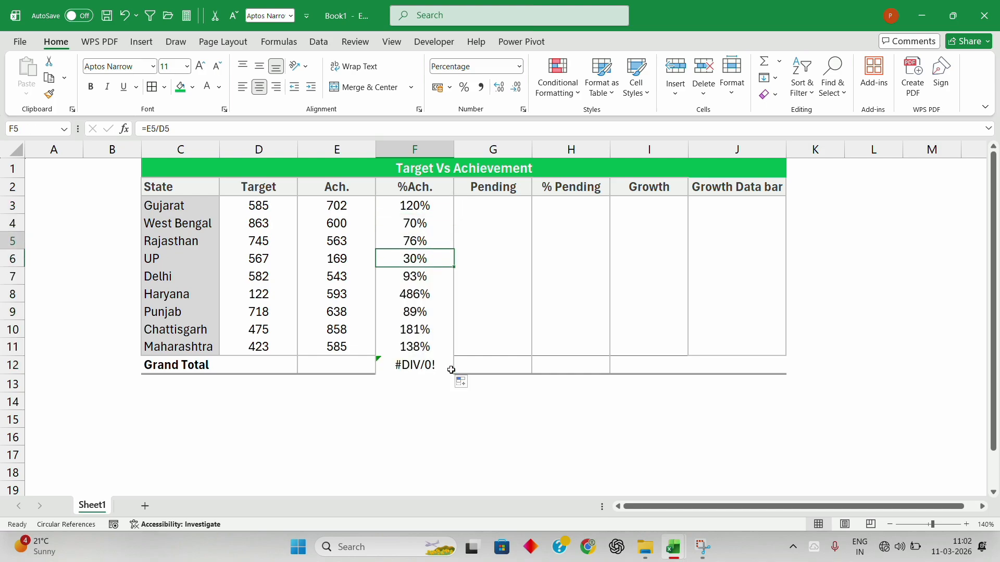
{"action": "key", "text": "Up"}
{"action": "key", "text": "Up"}
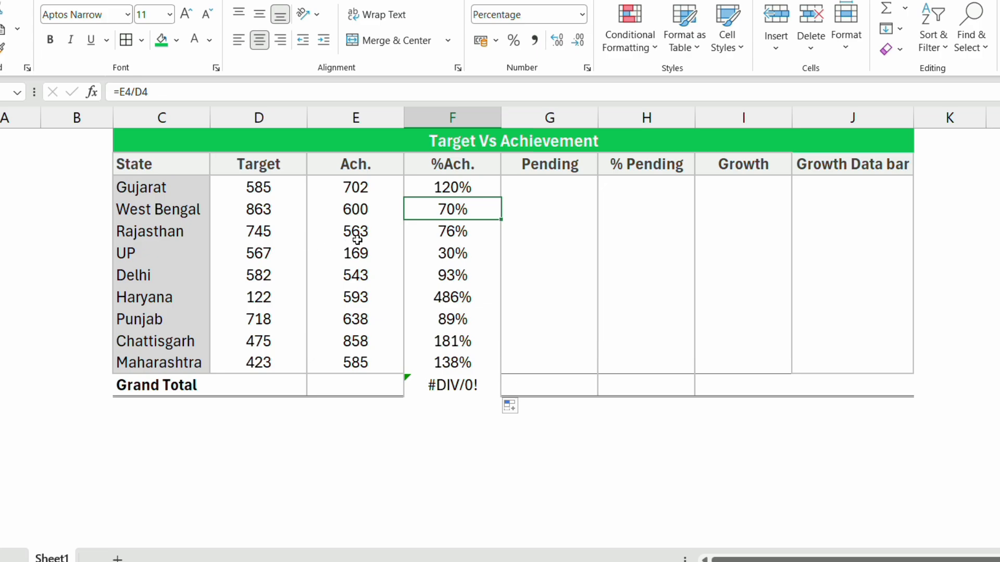
Step: Set Rajasthan's Target to 700
{"action": "left_click", "coordinate": [276, 238]}
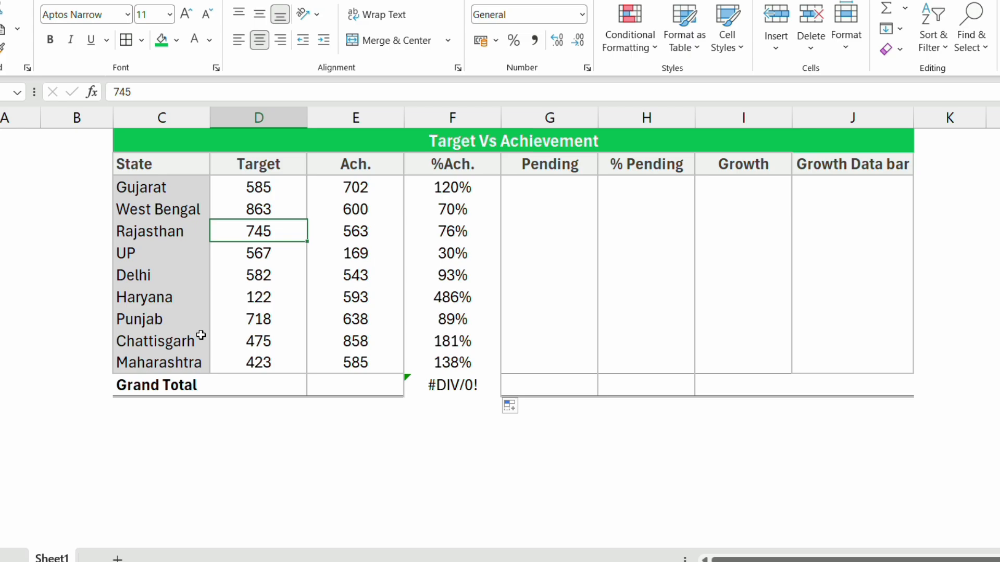
{"action": "key", "text": "BackSpace"}
{"action": "type", "text": "700"}
{"action": "key", "text": "Return"}
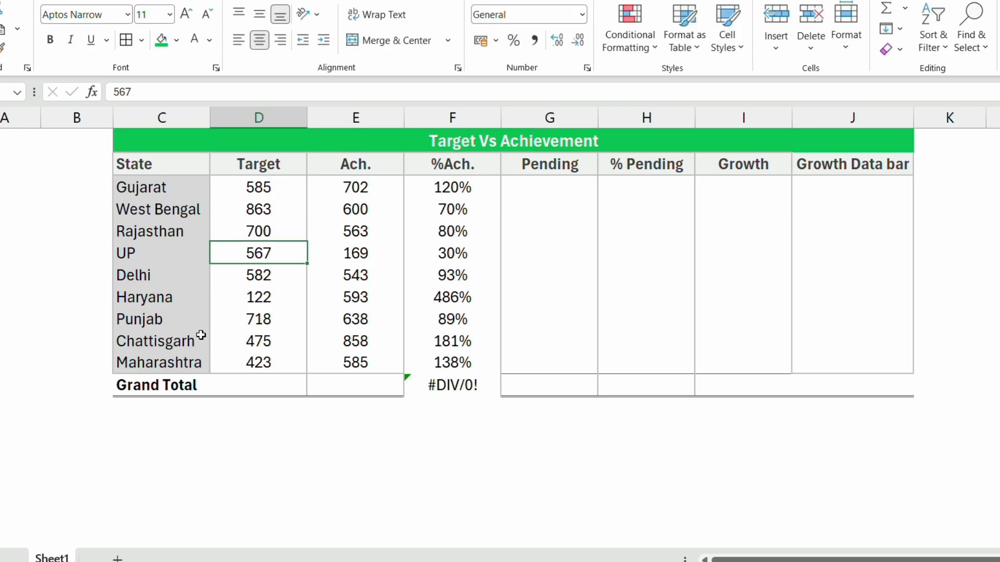
Step: Set Rajasthan's Ach. value to 700
{"action": "key", "text": "Up"}
{"action": "key", "text": "Right"}
{"action": "type", "text": "700"}
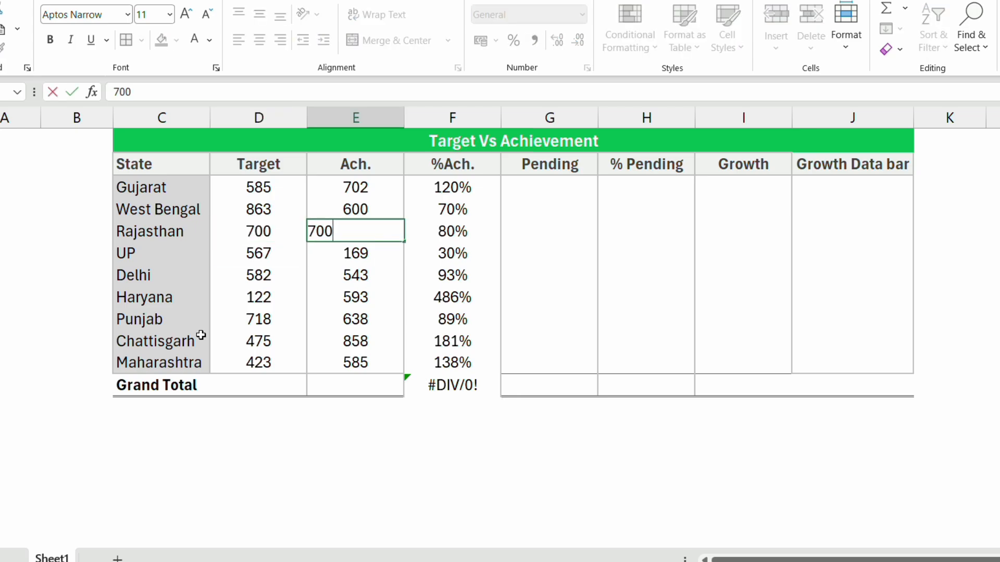
{"action": "key", "text": "Return"}
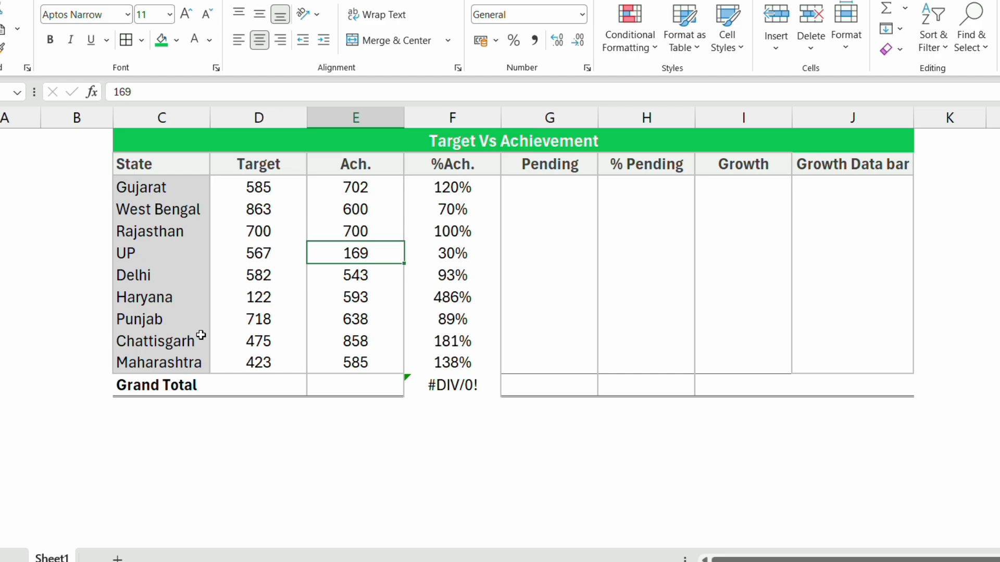
Step: Change Rajasthan's Ach. value to 1400 and go to its %Ach. cell
{"action": "key", "text": "Up"}
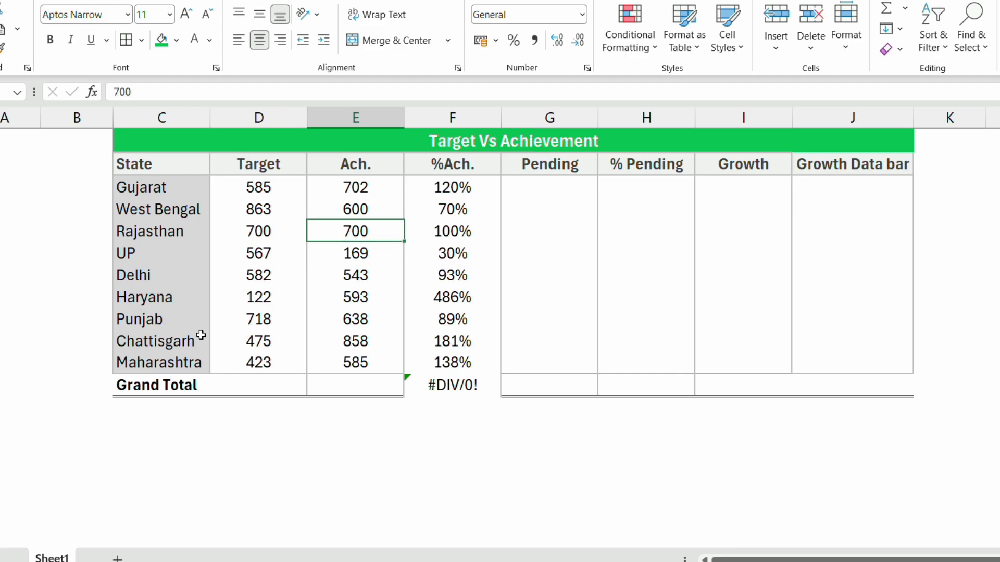
{"action": "type", "text": "14"}
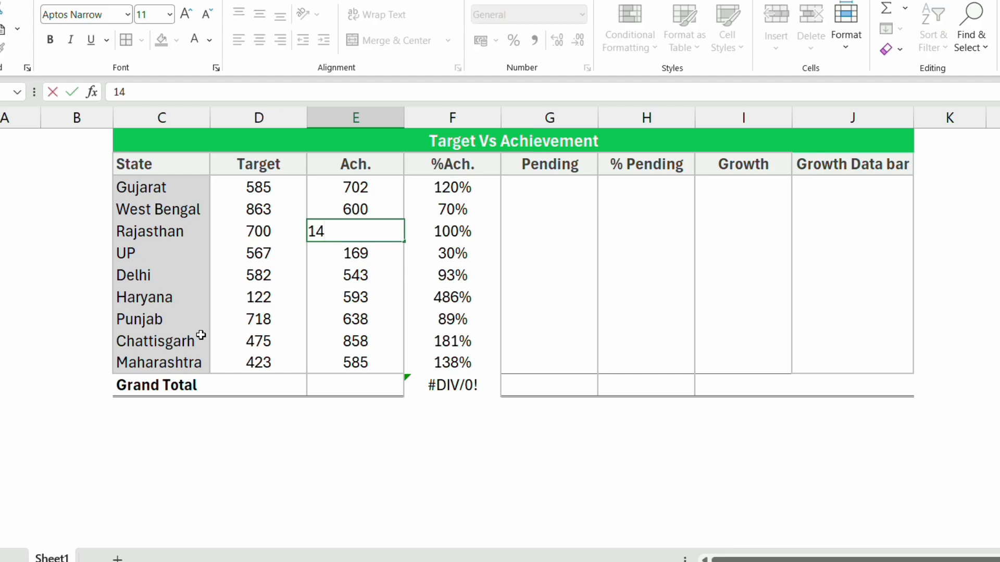
{"action": "type", "text": "00"}
{"action": "key", "text": "Return"}
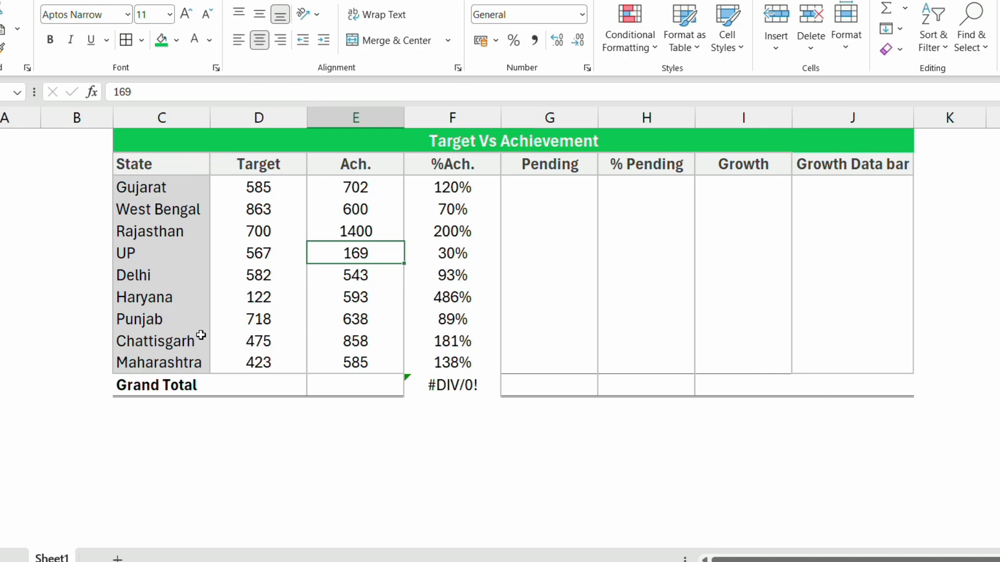
{"action": "key", "text": "Up"}
{"action": "key", "text": "Right"}
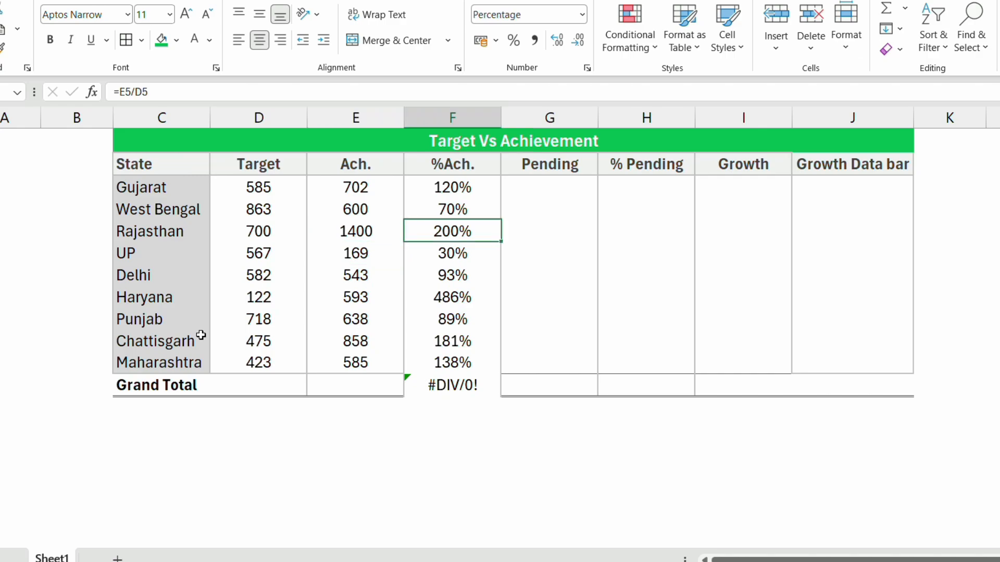
Step: Inspect the Grand Total row's %Ach. formula and the empty Target and Ach. cells it refers to
{"action": "key", "text": "ctrl+Down"}
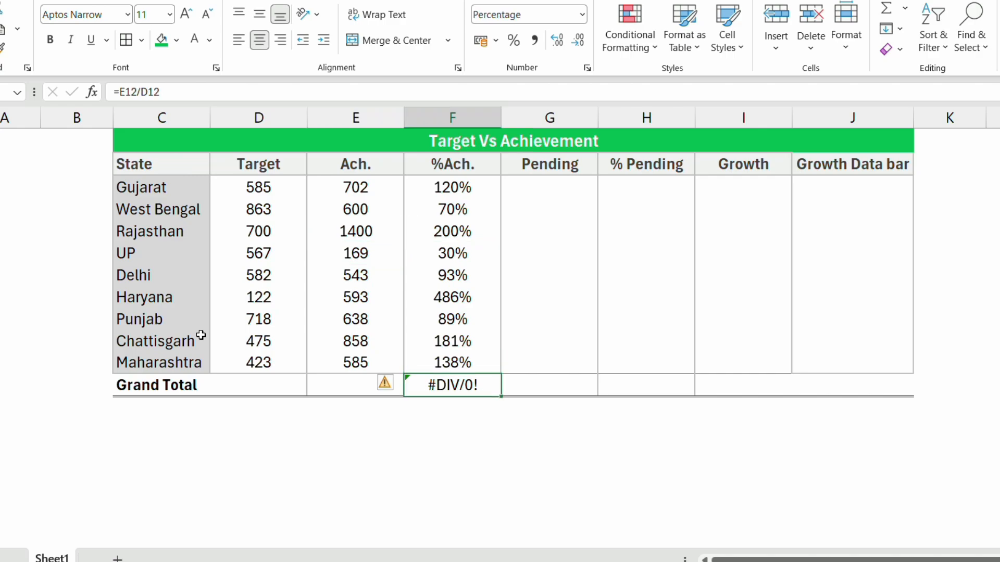
{"action": "key", "text": "Left"}
{"action": "key", "text": "Right"}
{"action": "key", "text": "Left"}
{"action": "key", "text": "Left"}
{"action": "key", "text": "Right"}
{"action": "key", "text": "Right"}
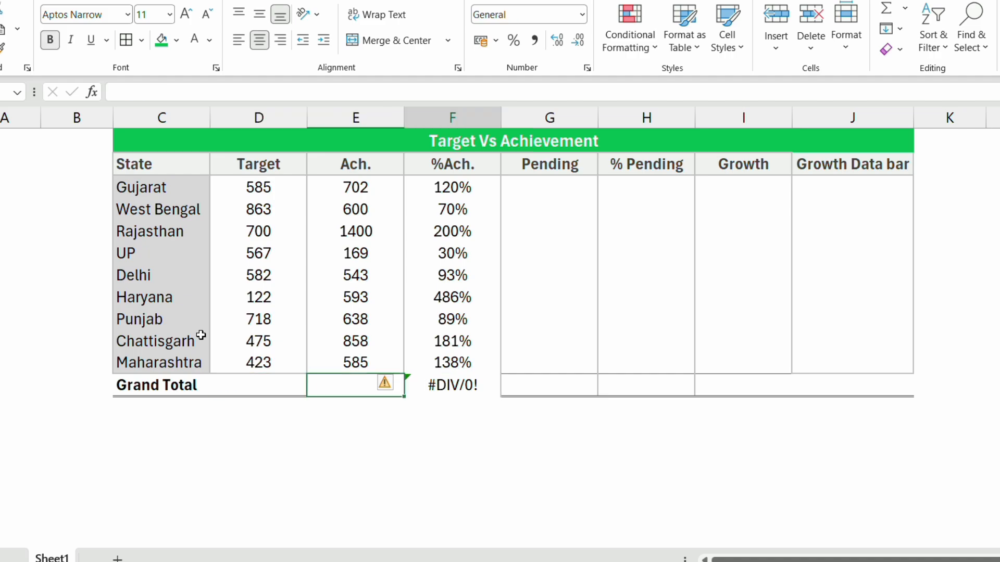
{"action": "key", "text": "F2"}
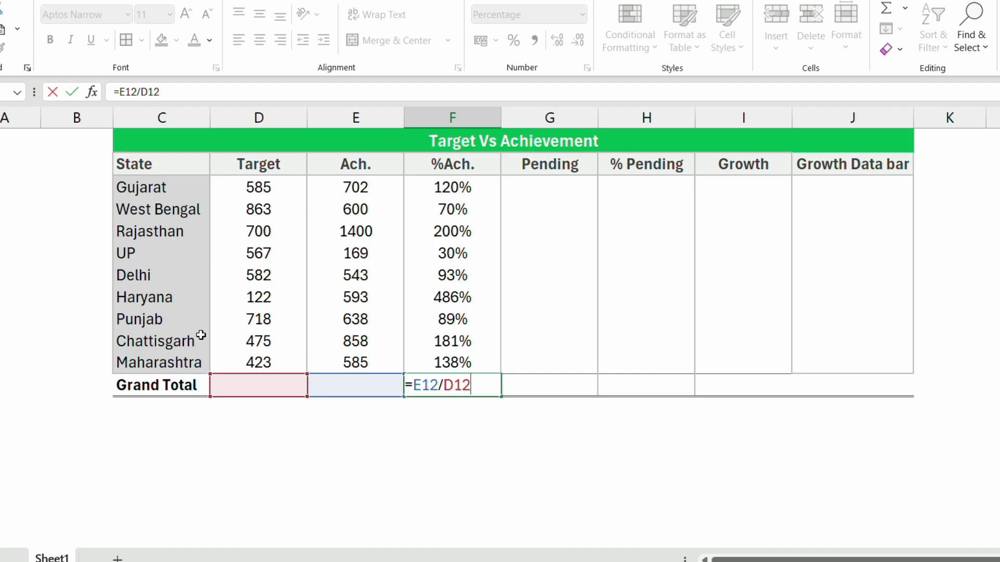
{"action": "key", "text": "Escape"}
{"action": "key", "text": "Return"}
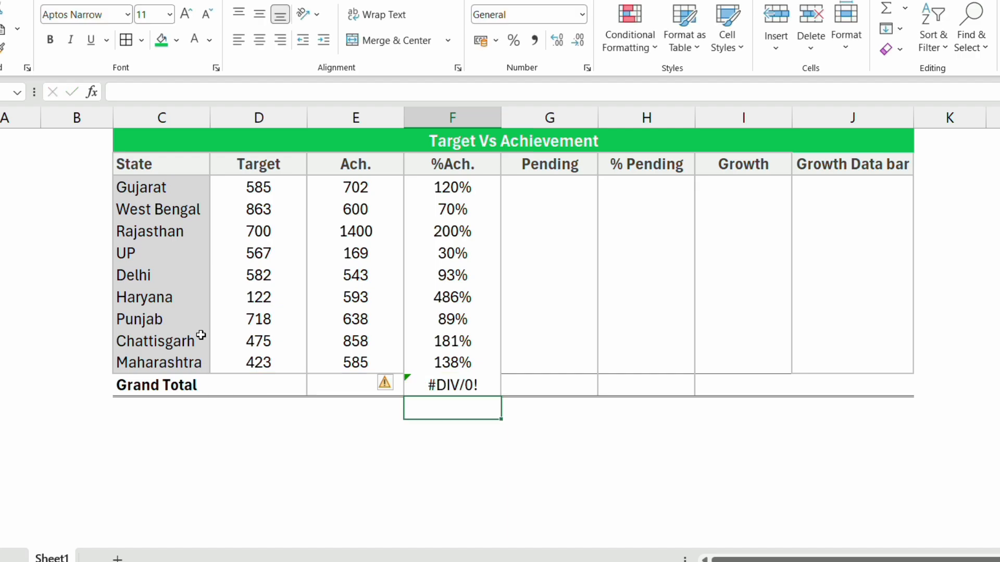
Step: Total the Target column in the Grand Total row with =SUM(D3:D11)
{"action": "key", "text": "Up"}
{"action": "key", "text": "Left"}
{"action": "key", "text": "Left"}
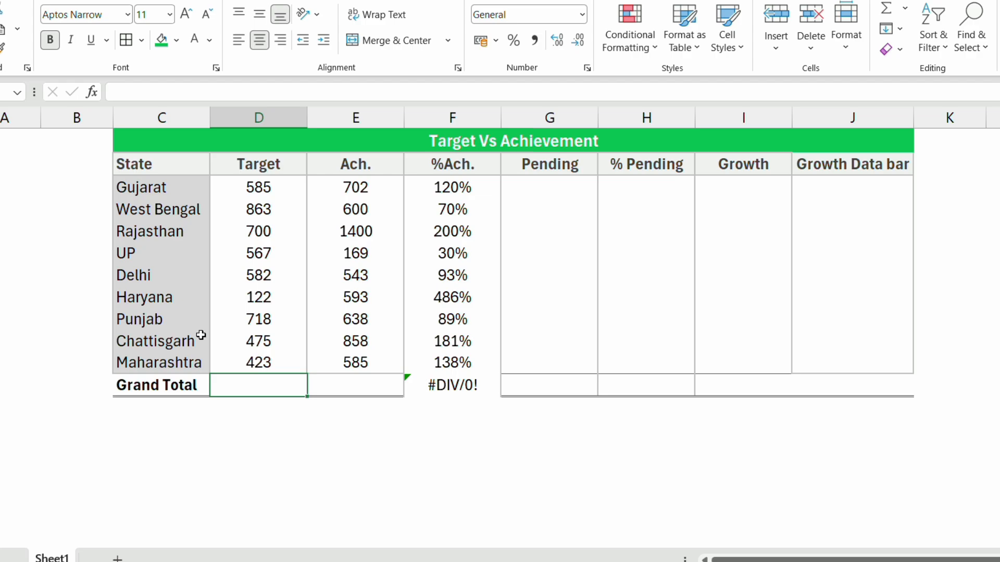
{"action": "key", "text": "alt+equal"}
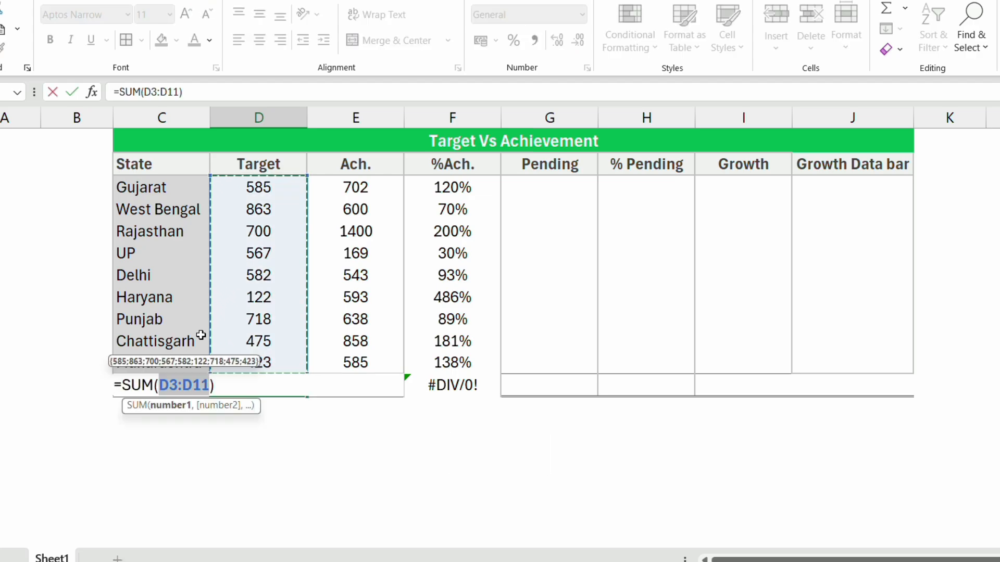
{"action": "key", "text": "Return"}
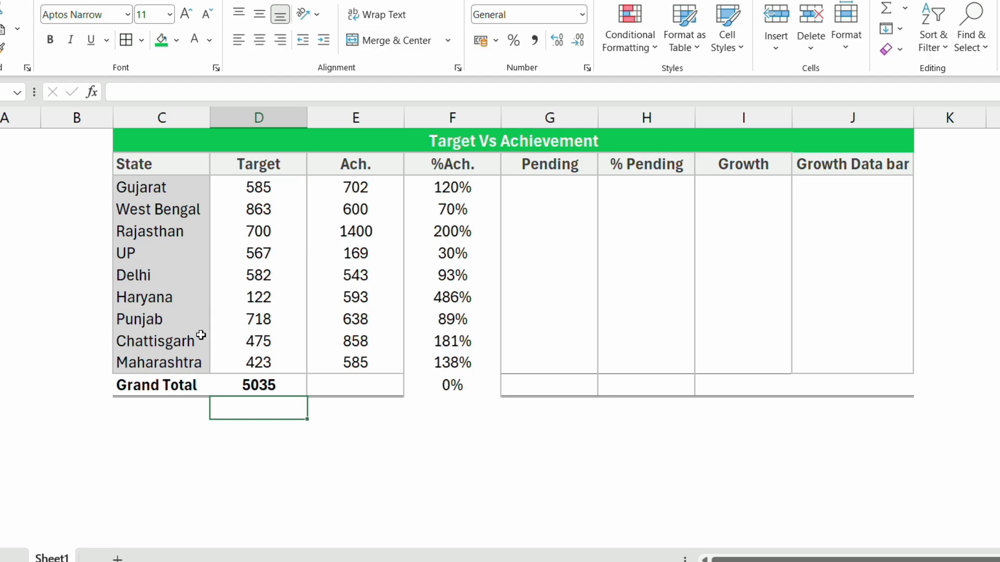
Step: Copy the Target total formula into the Grand Total cell of the Ach. column
{"action": "key", "text": "Up"}
{"action": "key", "text": "ctrl+c"}
{"action": "key", "text": "Right"}
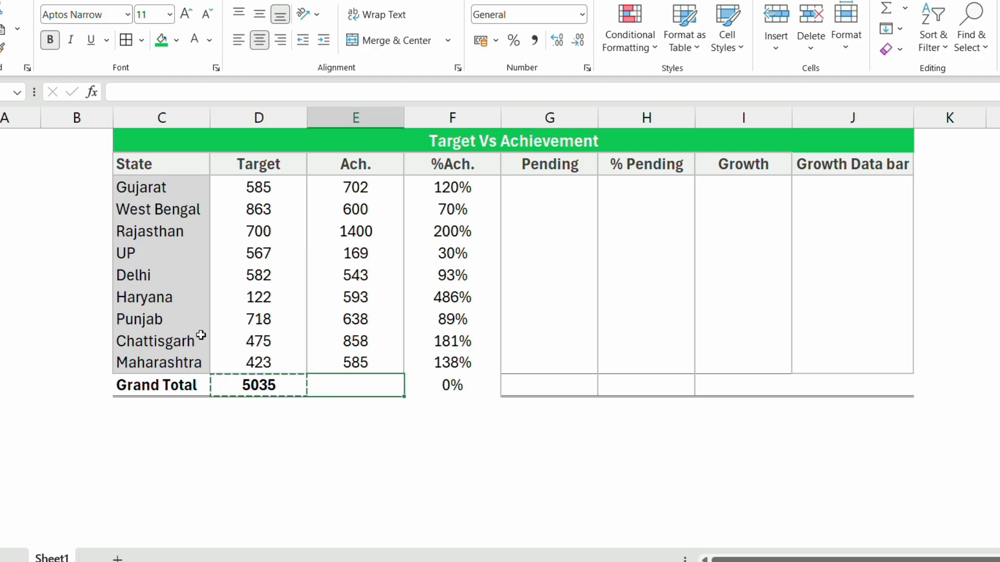
{"action": "key", "text": "ctrl+v"}
{"action": "key", "text": "Escape"}
Step: Review the %Ach. formulas in the Grand Total row and in Gujarat's row
{"action": "key", "text": "Right"}
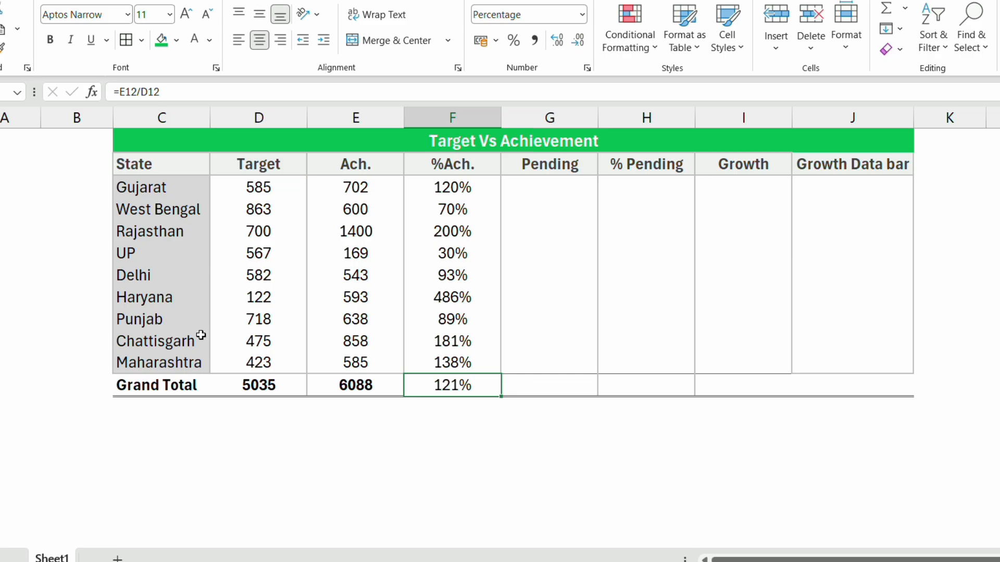
{"action": "key", "text": "F2"}
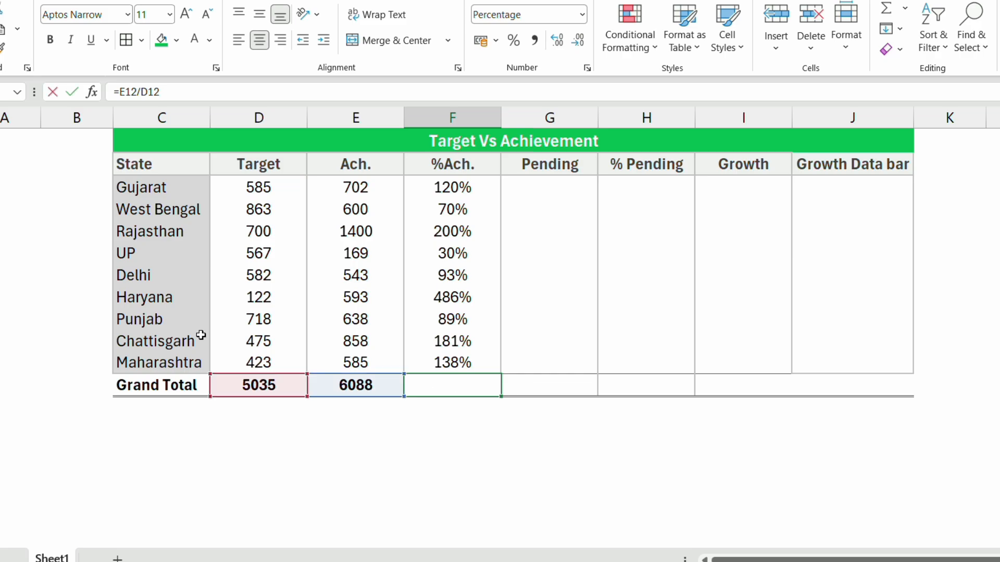
{"action": "key", "text": "Return"}
{"action": "key", "text": "Up"}
{"action": "key", "text": "Up"}
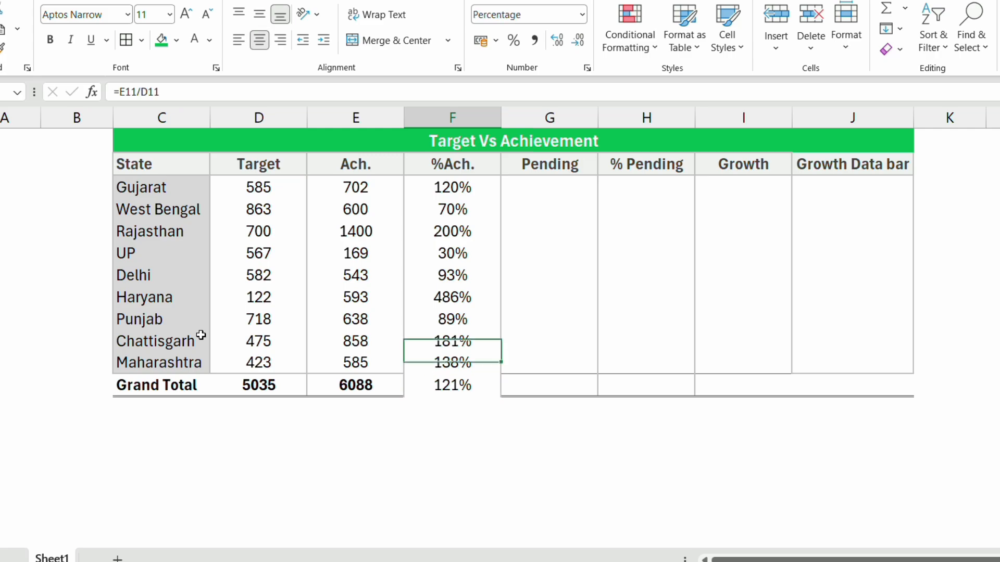
{"action": "key", "text": "Up"}
{"action": "key", "text": "Up"}
{"action": "key", "text": "Up"}
{"action": "key", "text": "Up"}
{"action": "key", "text": "Up"}
{"action": "key", "text": "Up"}
{"action": "key", "text": "Up"}
{"action": "key", "text": "Up"}
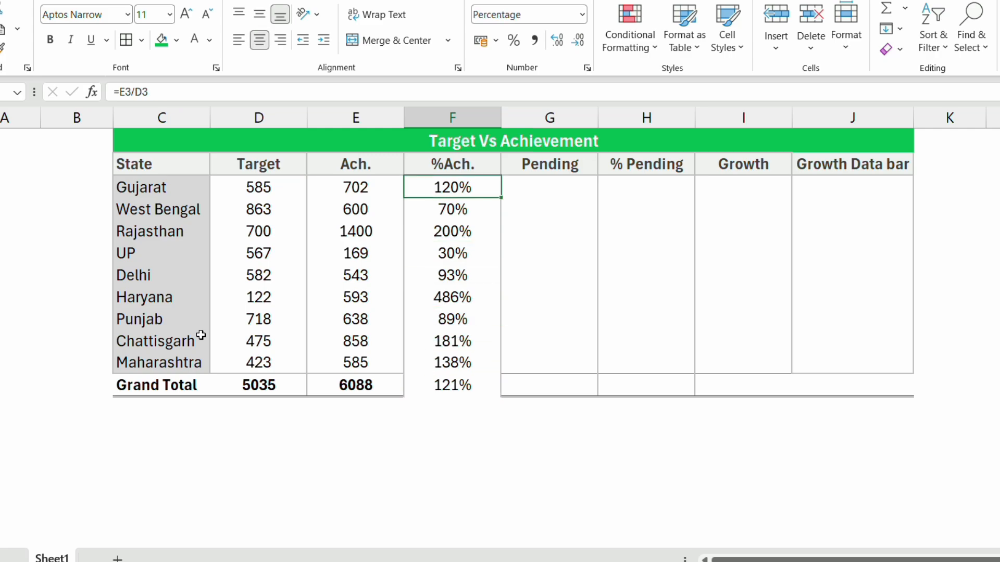
{"action": "key", "text": "F2"}
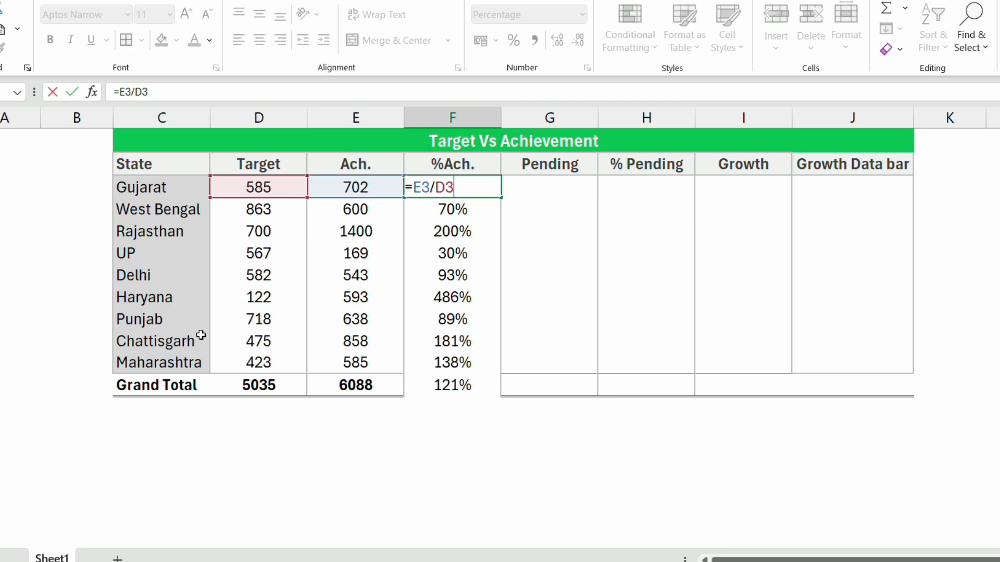
{"action": "key", "text": "Return"}
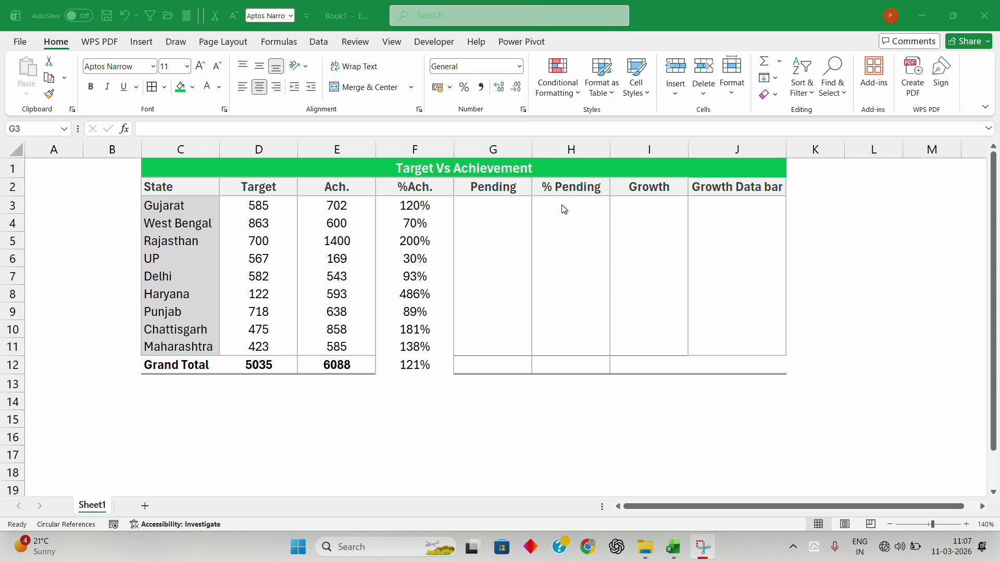
Step: Compare Gujarat's Target and Ach. values with its empty Pending cell
{"action": "left_click", "coordinate": [493, 204]}
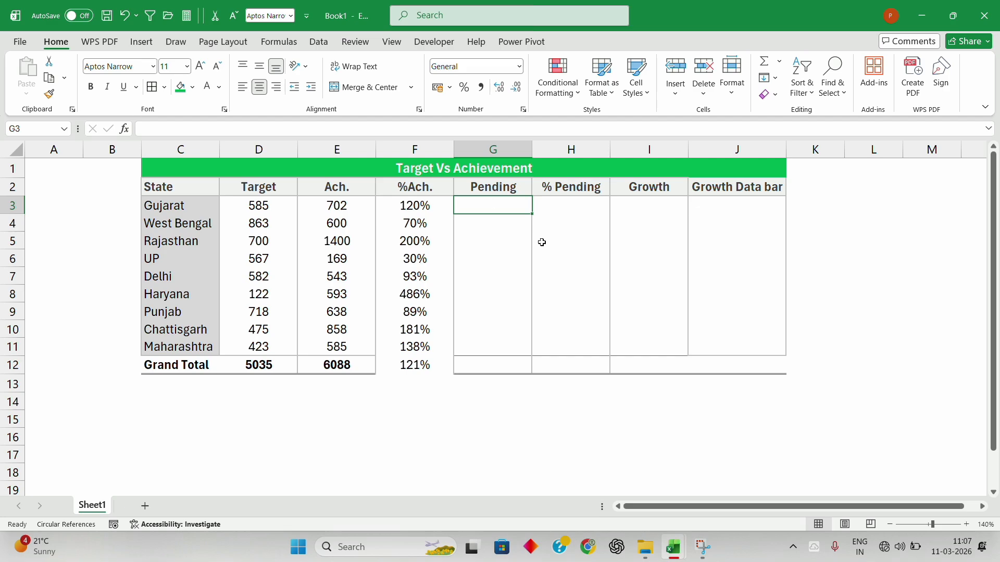
{"action": "key", "text": "Left"}
{"action": "key", "text": "Right"}
{"action": "key", "text": "Left"}
{"action": "key", "text": "Left"}
{"action": "key", "text": "Left"}
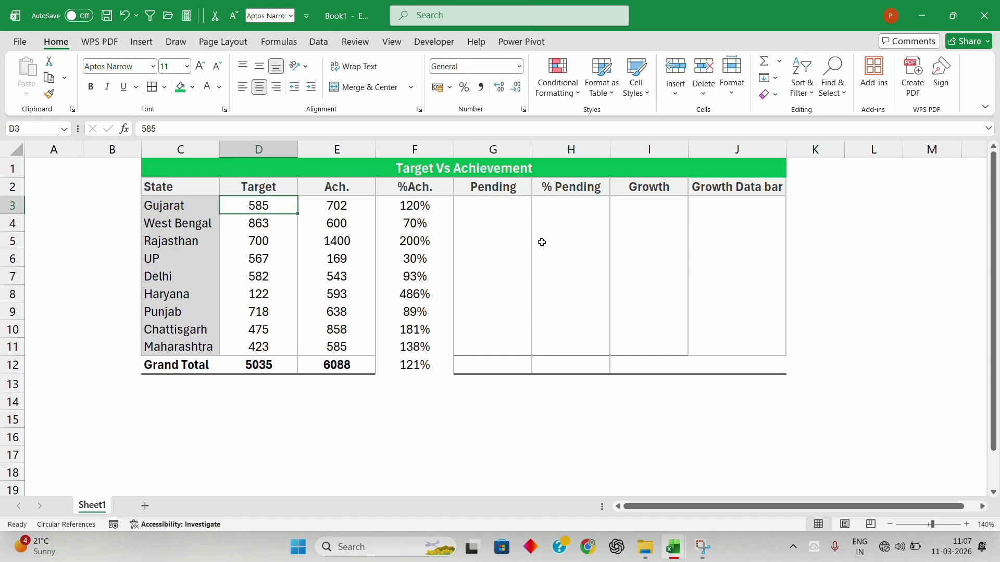
{"action": "key", "text": "Right"}
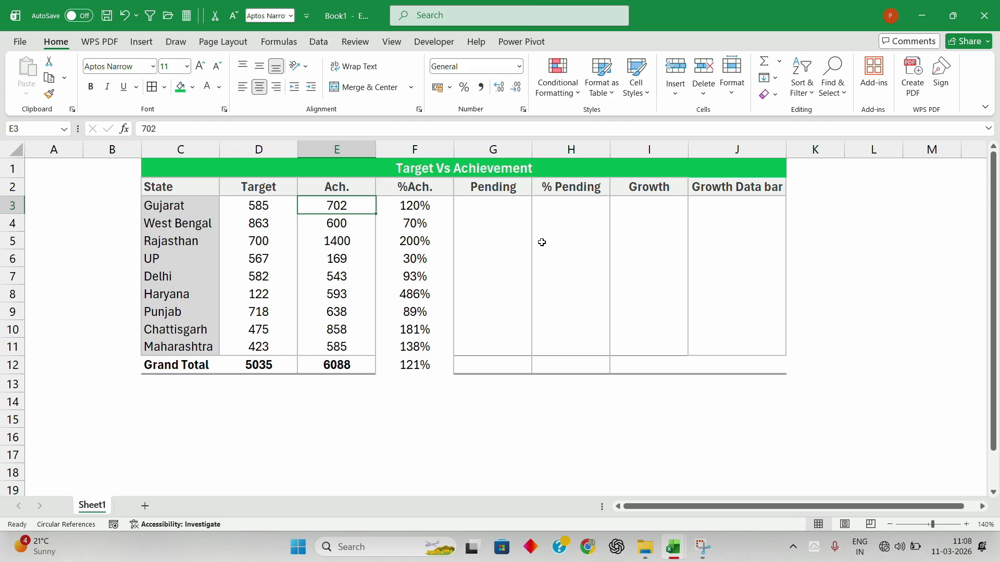
{"action": "key", "text": "Right"}
{"action": "key", "text": "Right"}
{"action": "key", "text": "Left"}
{"action": "key", "text": "Left"}
{"action": "key", "text": "Left"}
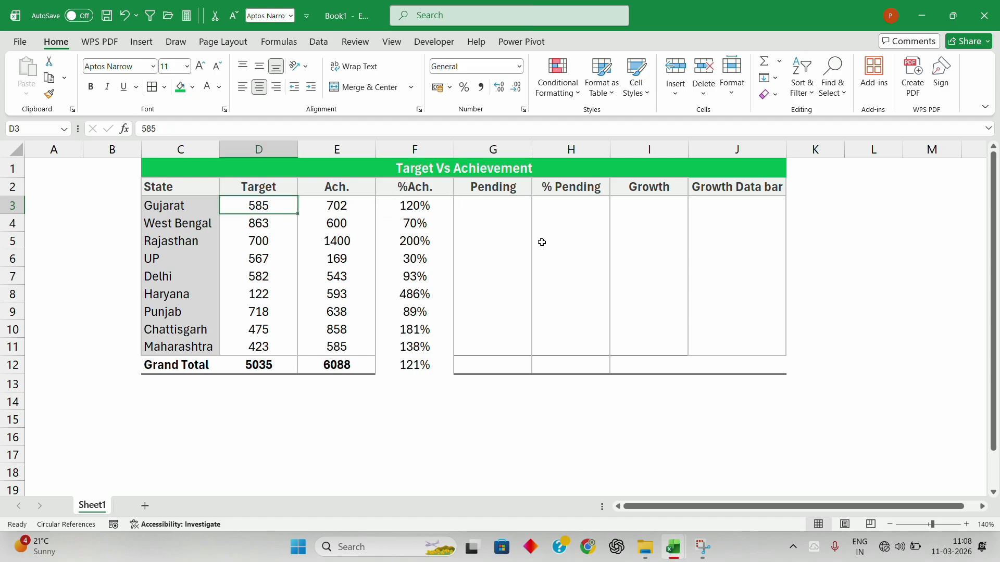
Step: Set Gujarat's Target to 1000
{"action": "key", "text": "Right"}
{"action": "key", "text": "Right"}
{"action": "key", "text": "Left"}
{"action": "key", "text": "Left"}
{"action": "type", "text": "1000"}
{"action": "key", "text": "Return"}
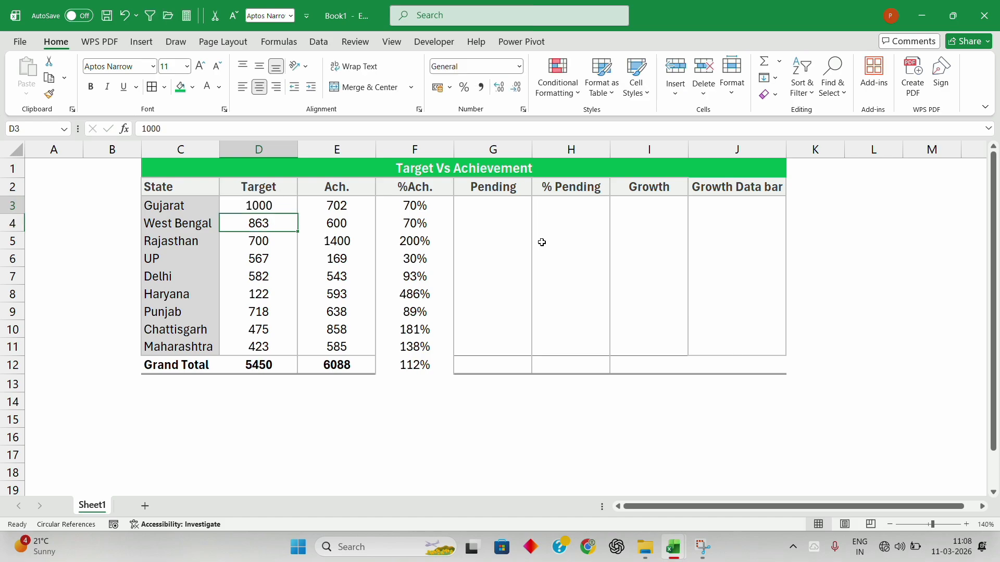
Step: Calculate Gujarat's Pending value as Target minus Ach. with the formula =D3-E3
{"action": "key", "text": "Right"}
{"action": "key", "text": "Right"}
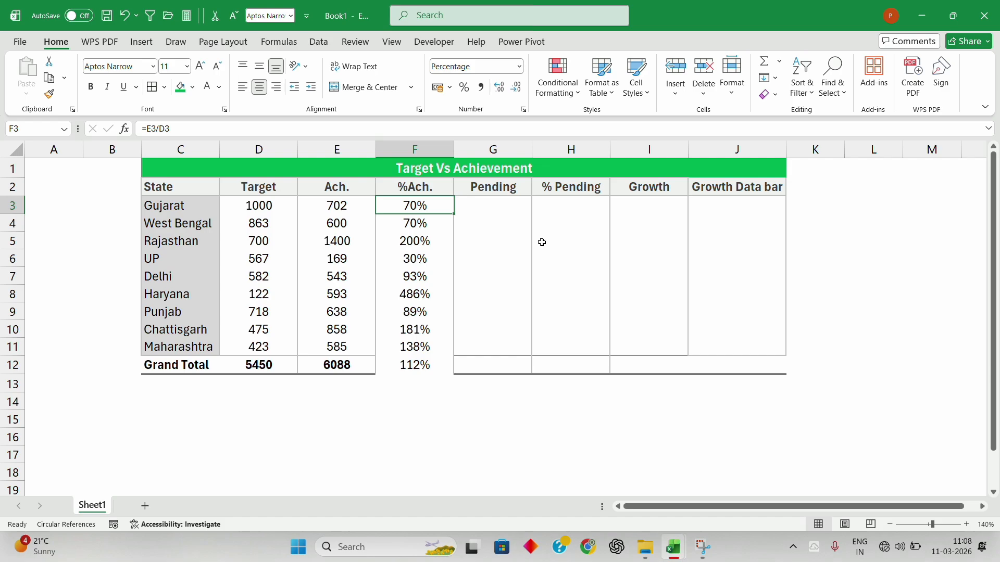
{"action": "key", "text": "Right"}
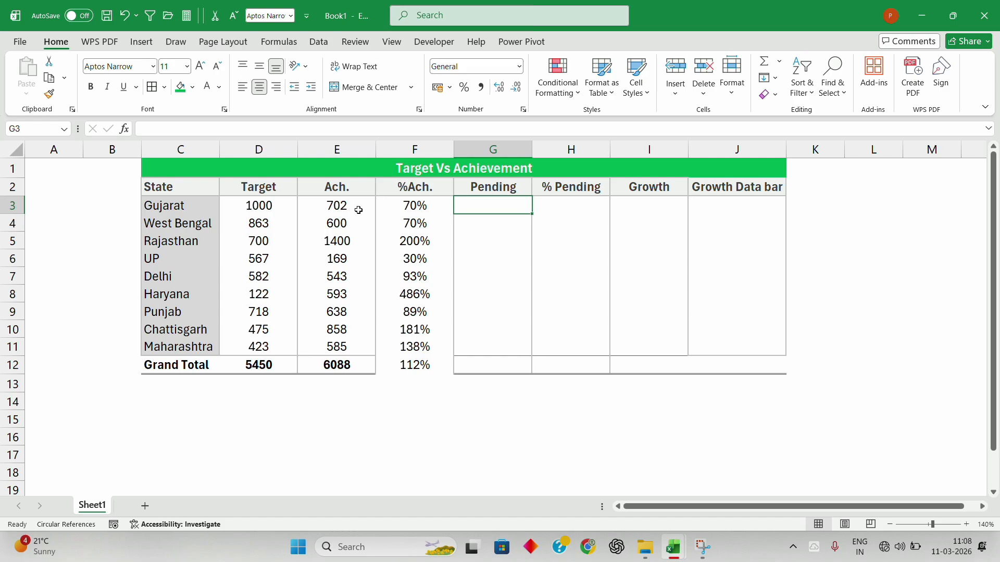
{"action": "type", "text": "="}
{"action": "key", "text": "Left"}
{"action": "key", "text": "Left"}
{"action": "key", "text": "Left"}
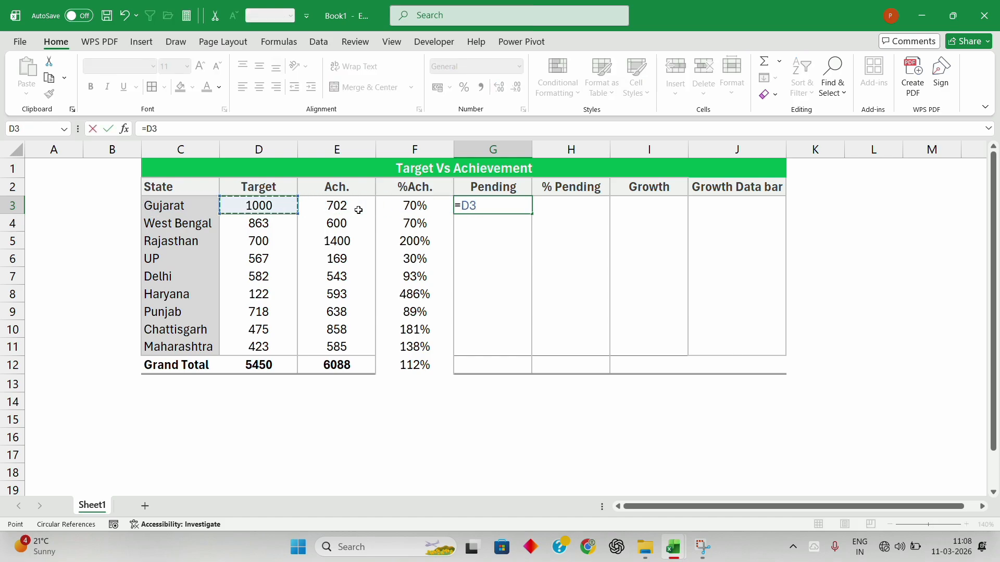
{"action": "type", "text": "-"}
{"action": "key", "text": "Left"}
{"action": "key", "text": "Left"}
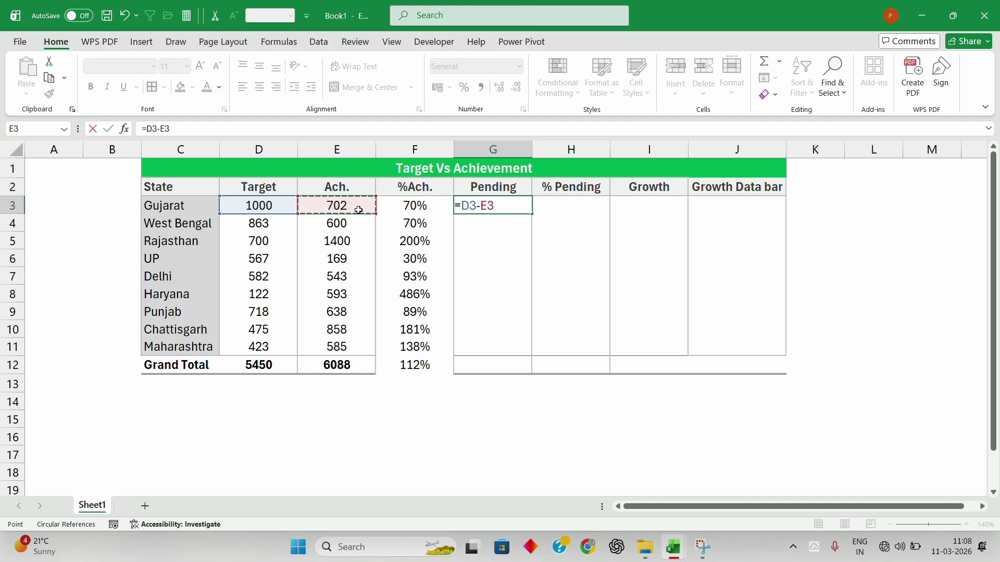
{"action": "key", "text": "Return"}
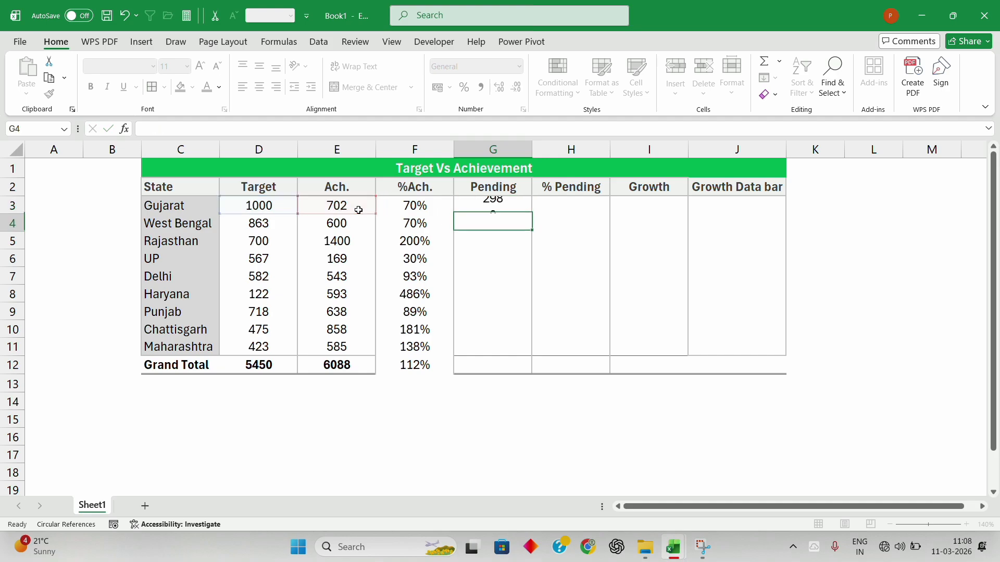
Step: Fill Gujarat's Pending formula down through the Grand Total row and look over the filled cells
{"action": "key", "text": "Up"}
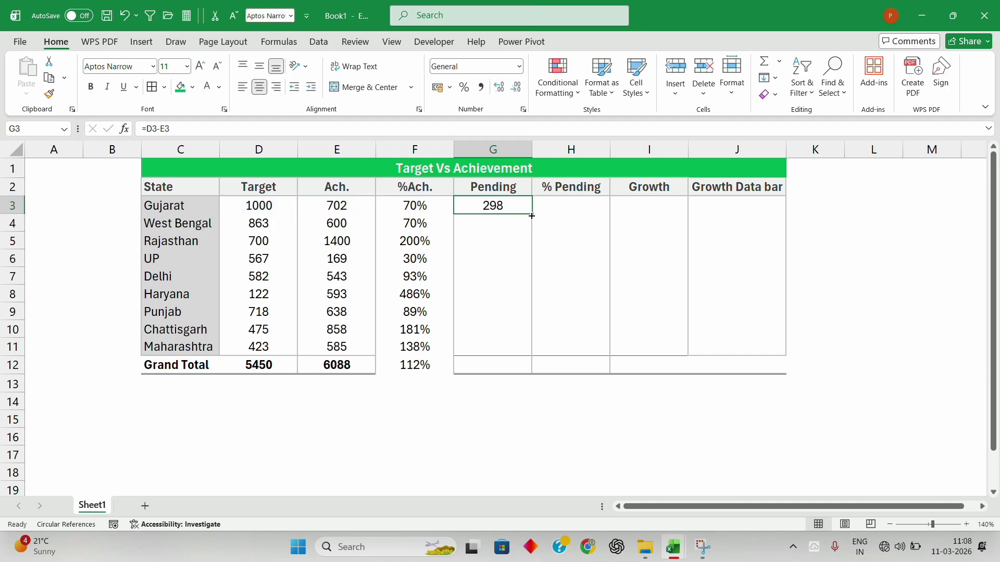
{"action": "left_click_drag", "start_coordinate": [531, 215], "coordinate": [539, 370]}
{"action": "key", "text": "Down"}
{"action": "key", "text": "Down"}
{"action": "key", "text": "Down"}
{"action": "key", "text": "Down"}
{"action": "key", "text": "Down"}
{"action": "key", "text": "Down"}
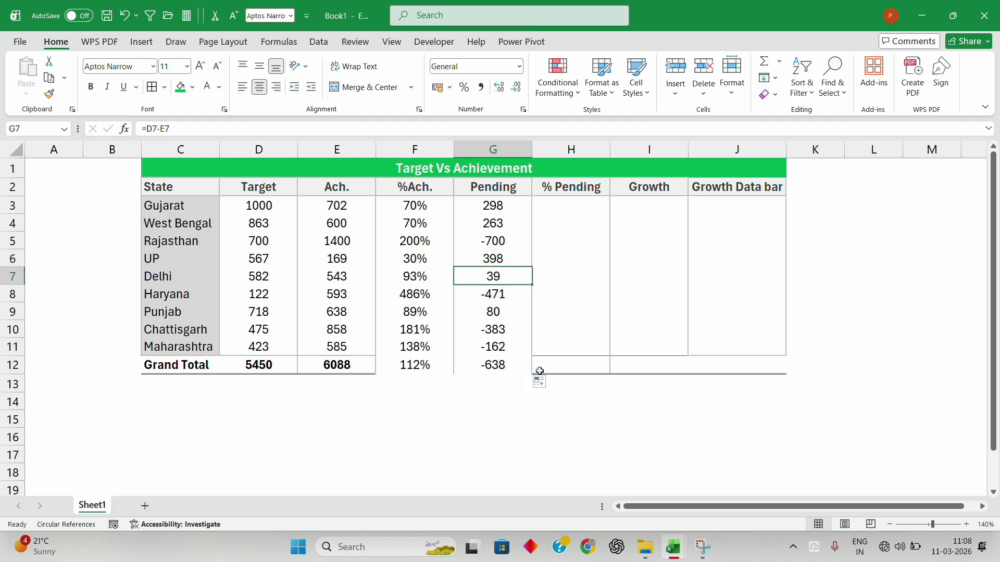
{"action": "key", "text": "Up"}
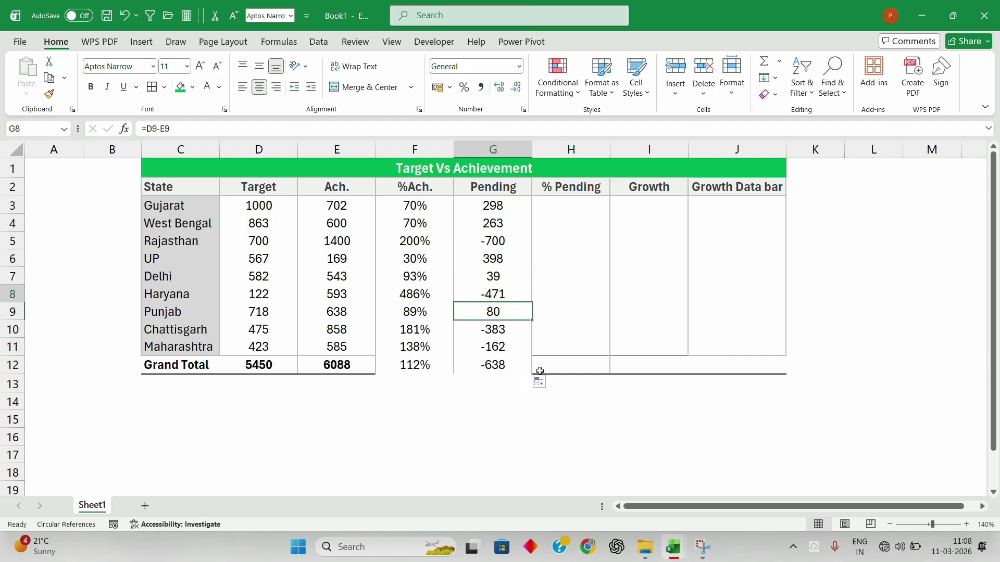
Step: Calculate Gujarat's % Pending as Pending divided by Target with the formula =G3/D3
{"action": "left_click", "coordinate": [569, 207]}
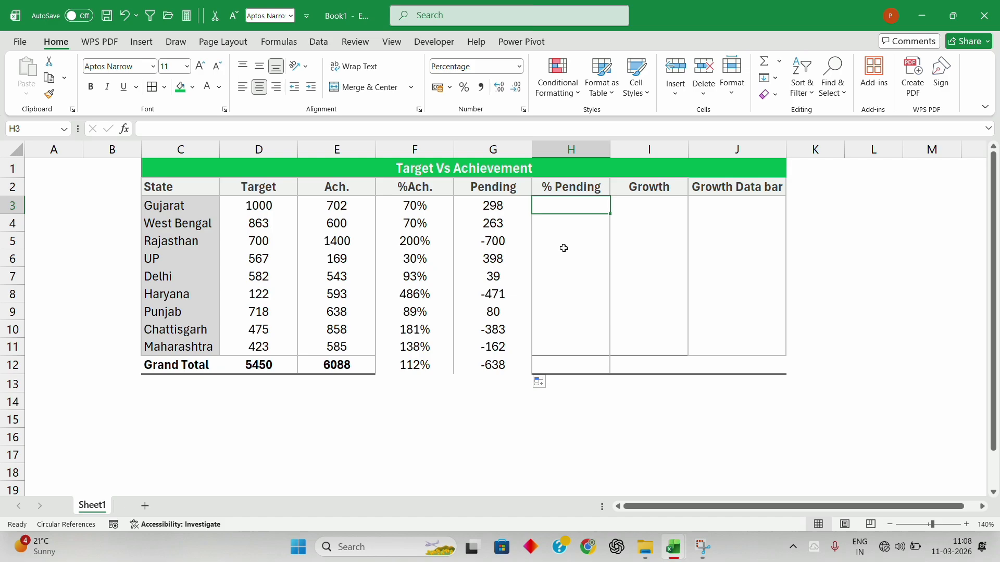
{"action": "type", "text": "="}
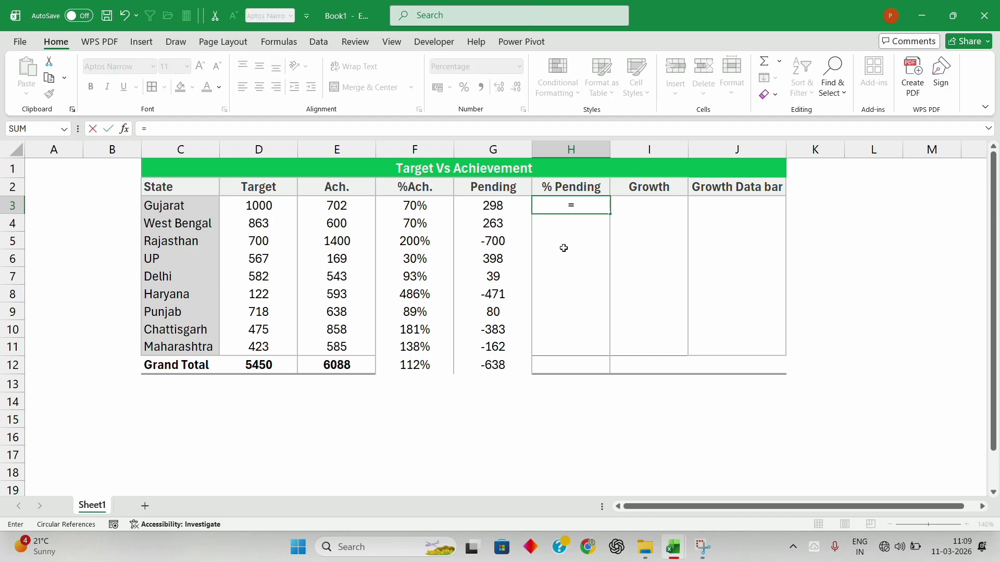
{"action": "key", "text": "Left"}
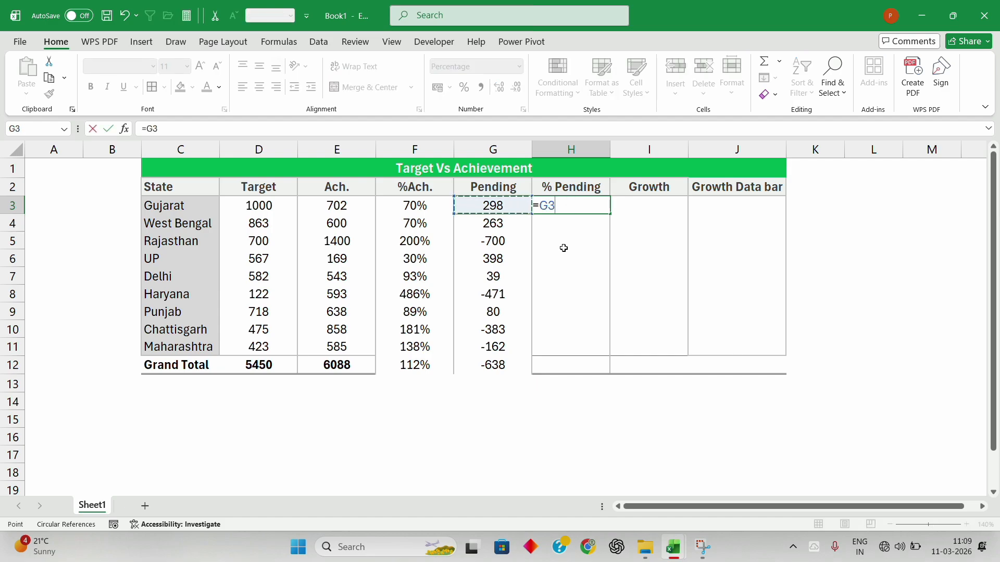
{"action": "type", "text": "/"}
{"action": "key", "text": "Left"}
{"action": "key", "text": "Left"}
{"action": "key", "text": "Left"}
{"action": "key", "text": "Left"}
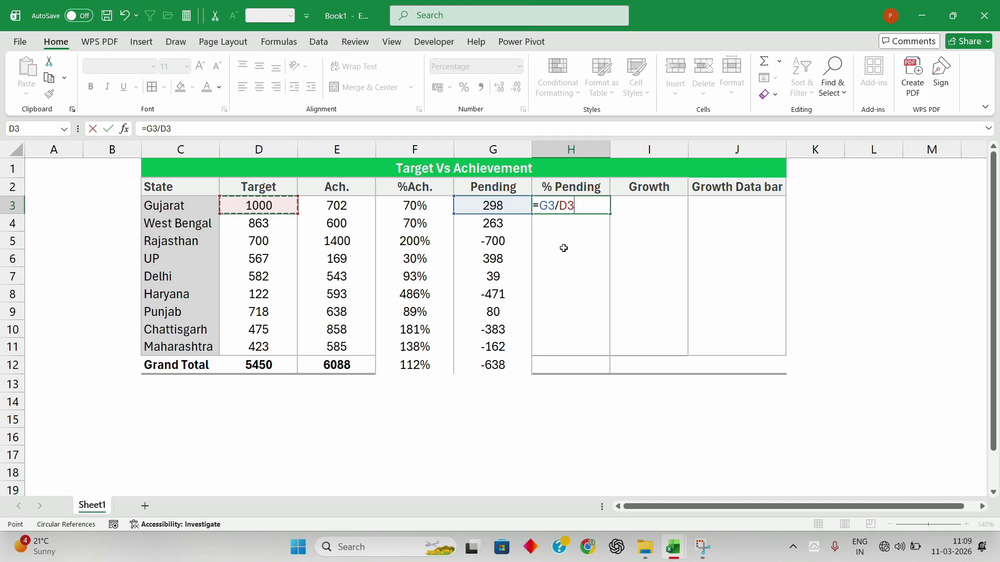
{"action": "key", "text": "Return"}
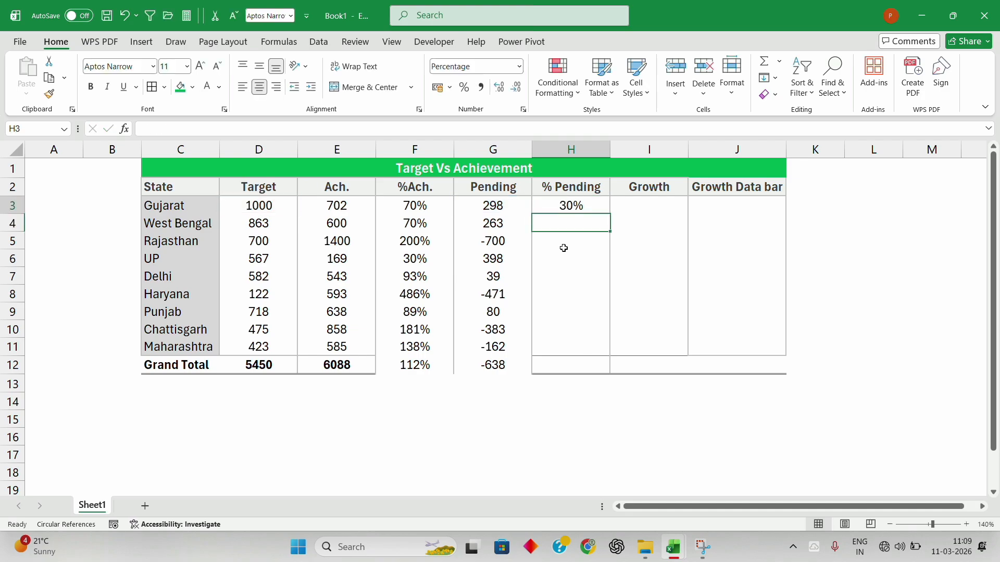
Step: Fill Gujarat's % Pending formula down through the Grand Total row and reselect Gujarat's % Pending cell
{"action": "key", "text": "Up"}
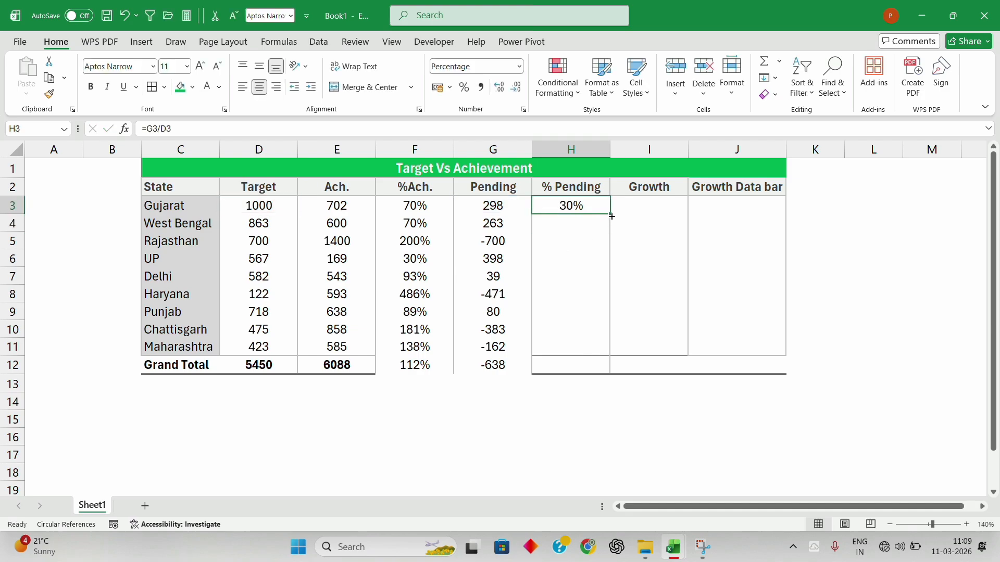
{"action": "left_click_drag", "start_coordinate": [611, 216], "coordinate": [616, 381]}
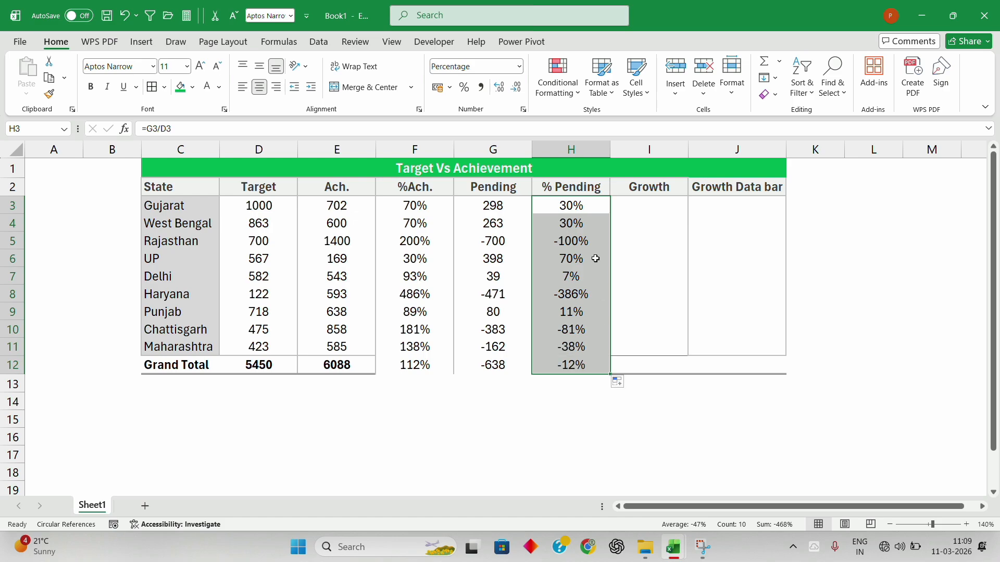
{"action": "left_click", "coordinate": [587, 210]}
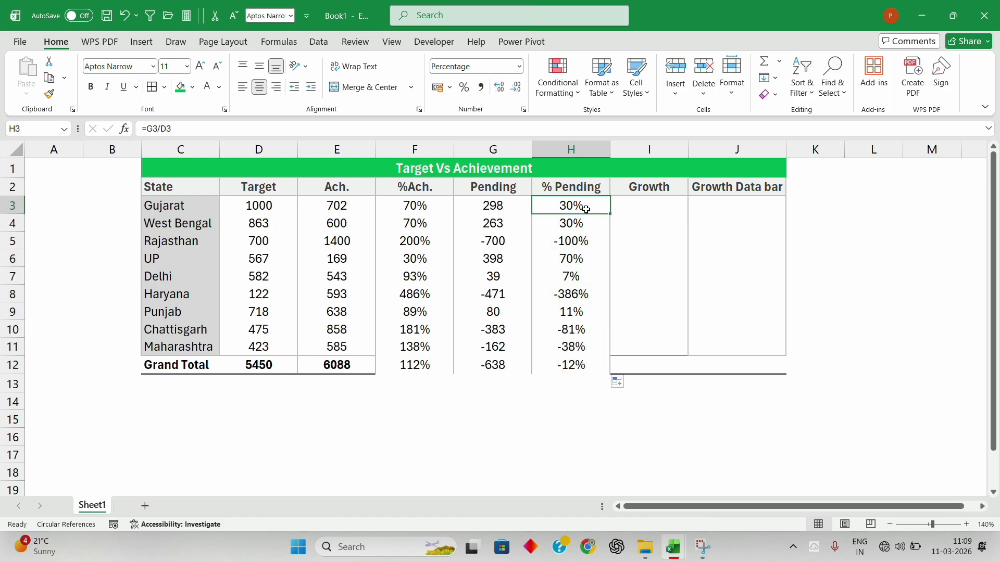
Step: Check Gujarat's % Pending formula and clear the % Pending values from Gujarat through the Grand Total row
{"action": "left_click", "coordinate": [451, 207]}
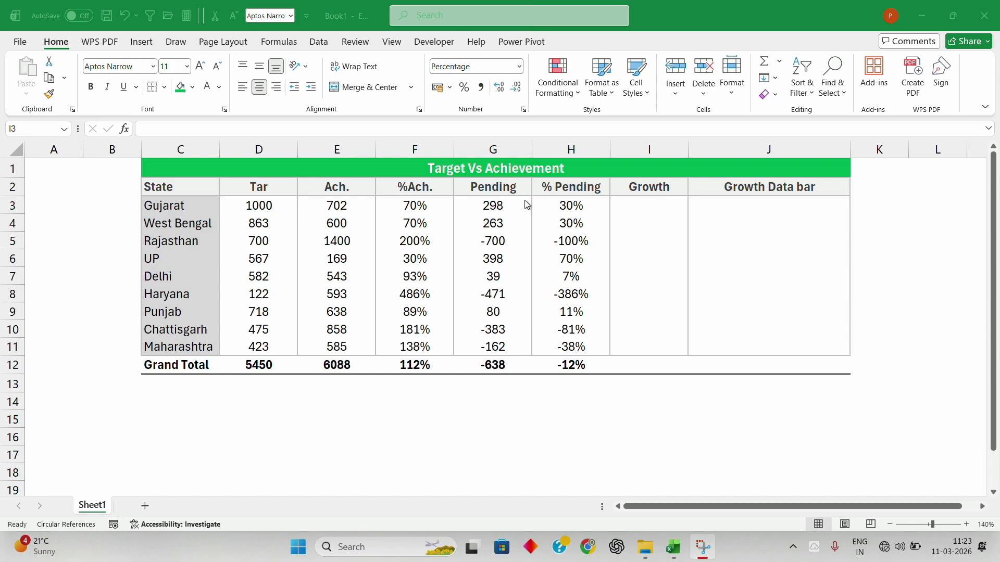
{"action": "left_click", "coordinate": [575, 207]}
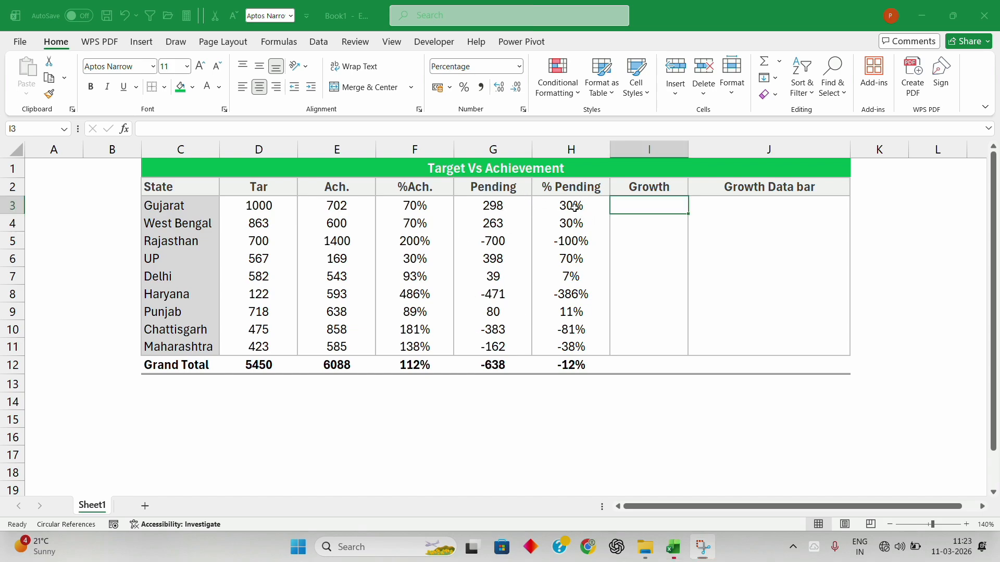
{"action": "left_click", "coordinate": [574, 207]}
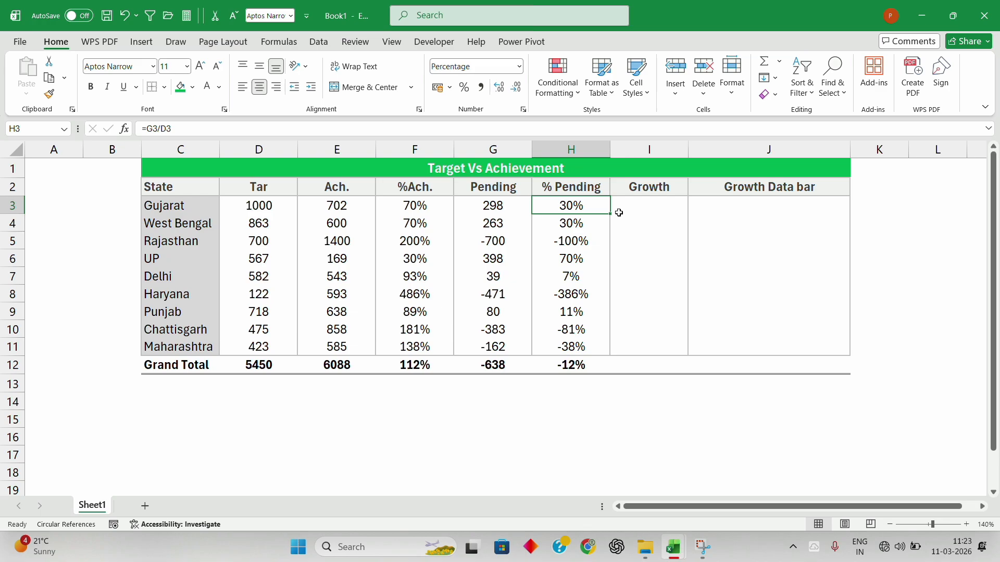
{"action": "key", "text": "F2"}
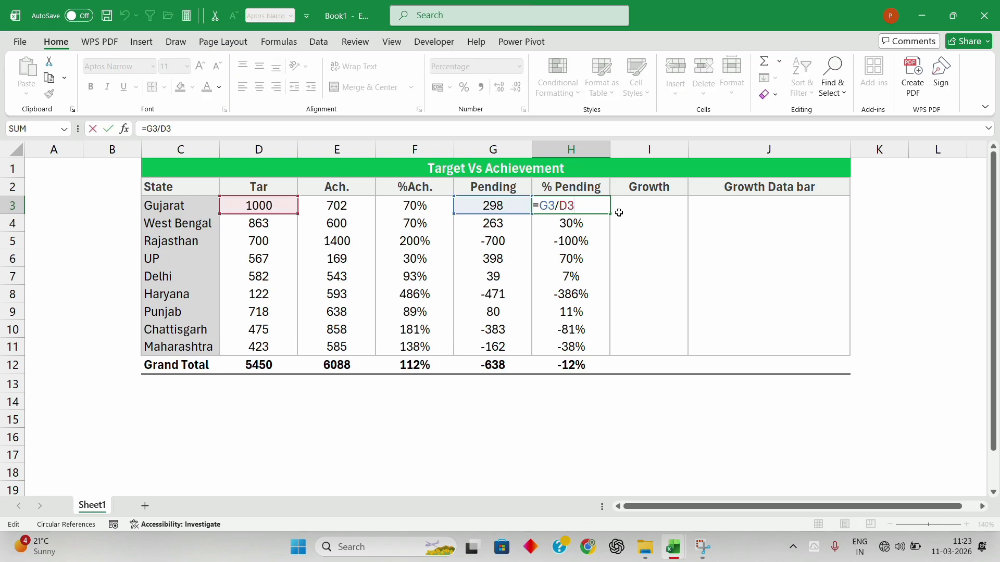
{"action": "key", "text": "Escape"}
{"action": "key", "text": "ctrl+shift+Down"}
{"action": "key", "text": "Delete"}
{"action": "left_click", "coordinate": [620, 214]}
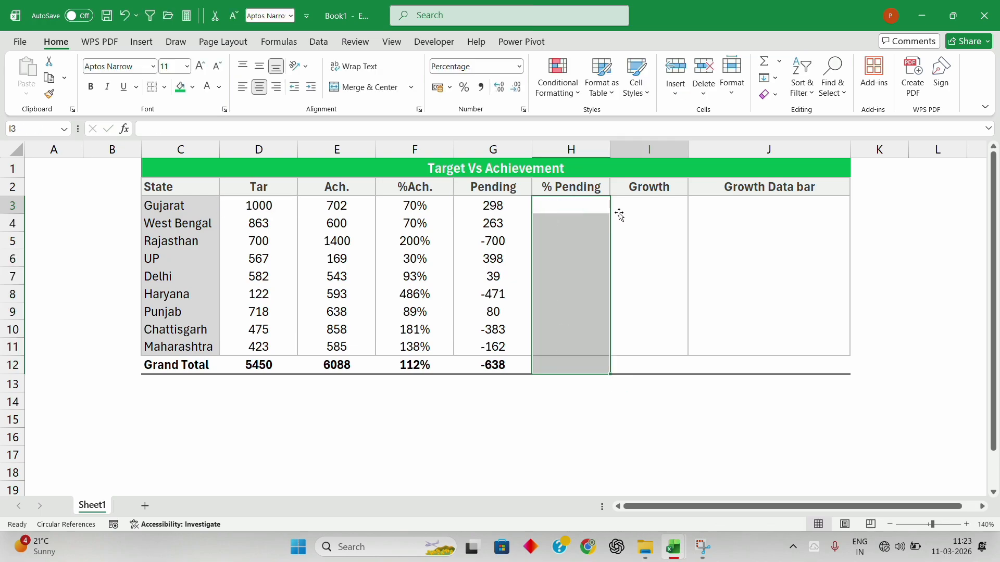
Step: Calculate Gujarat's % Pending directly from target and achievement with the formula =(D3-E3)/D3
{"action": "key", "text": "Left"}
{"action": "type", "text": "=("}
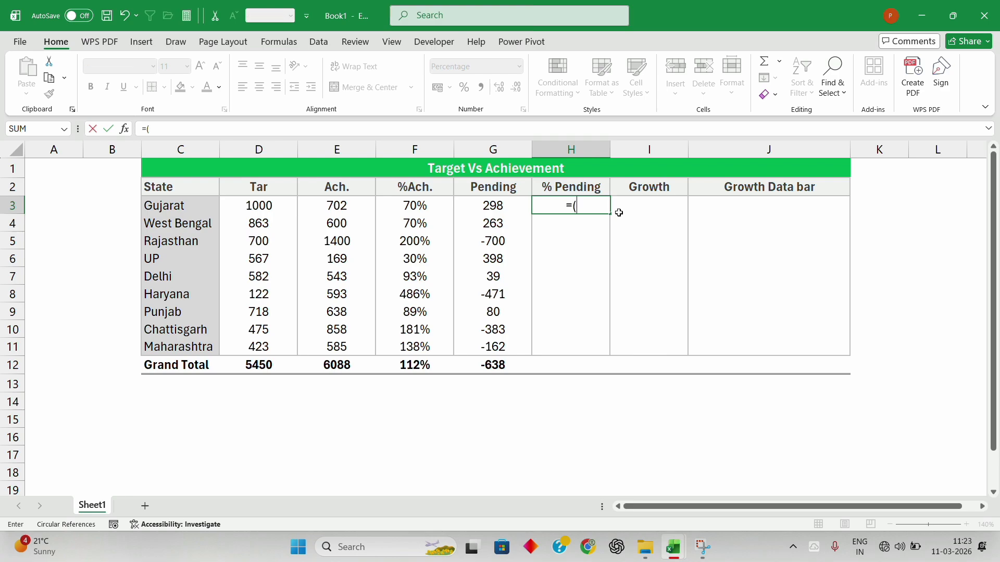
{"action": "key", "text": "Left"}
{"action": "key", "text": "Left"}
{"action": "key", "text": "Left"}
{"action": "key", "text": "Left"}
{"action": "type", "text": "-"}
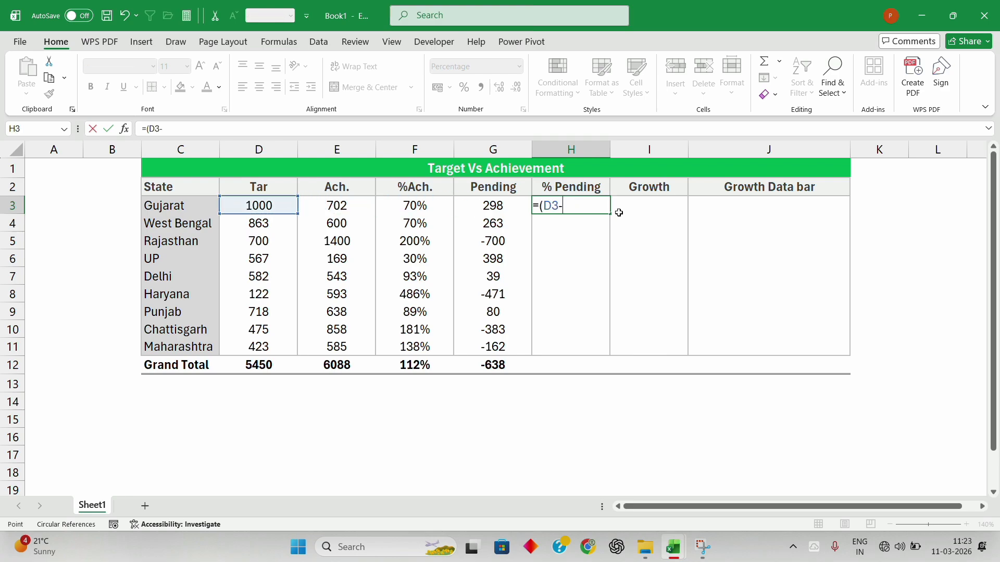
{"action": "key", "text": "Left"}
{"action": "key", "text": "Left"}
{"action": "key", "text": "Left"}
{"action": "type", "text": ")/"}
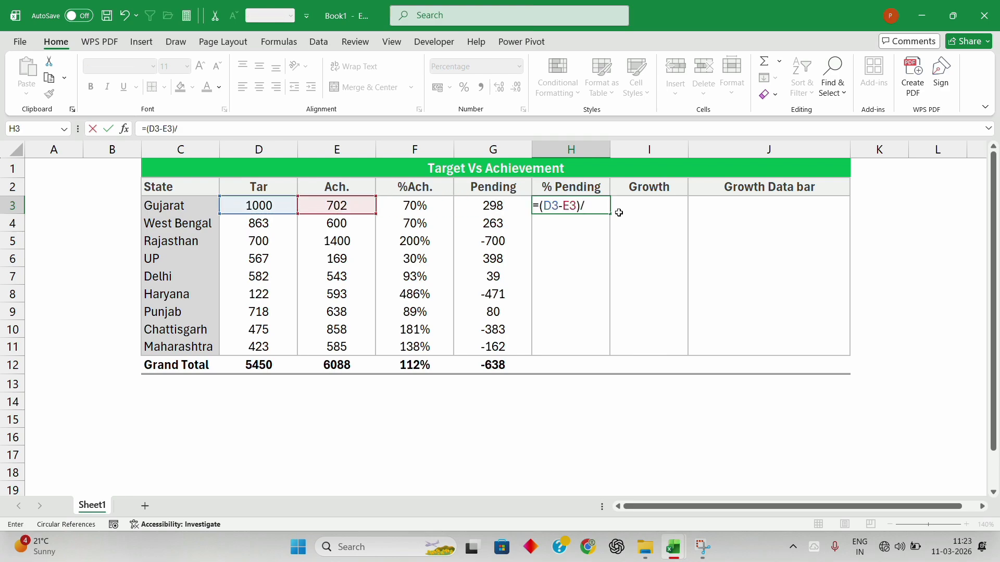
{"action": "key", "text": "Left"}
{"action": "key", "text": "Left"}
{"action": "key", "text": "Left"}
{"action": "key", "text": "Left"}
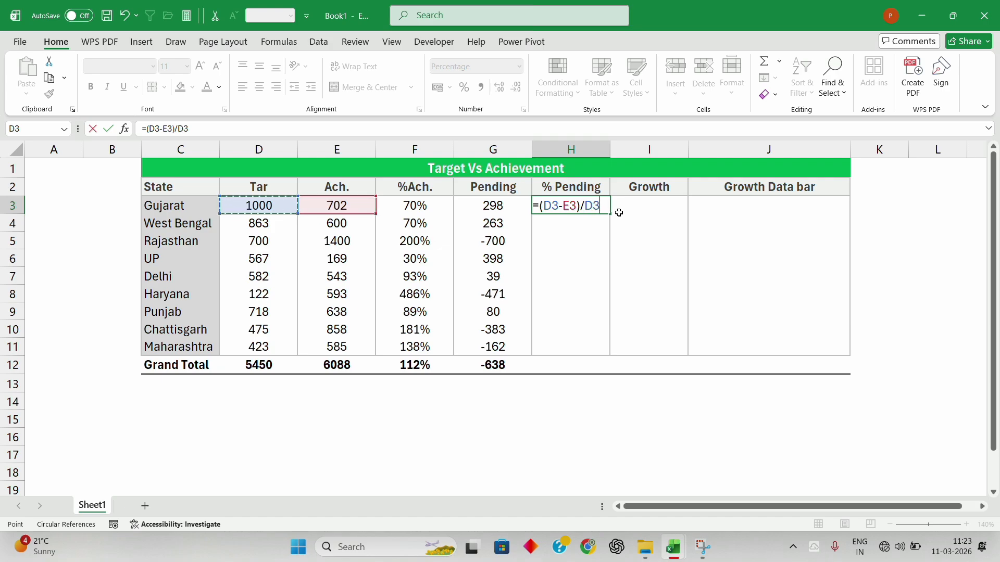
{"action": "key", "text": "Return"}
{"action": "key", "text": "Up"}
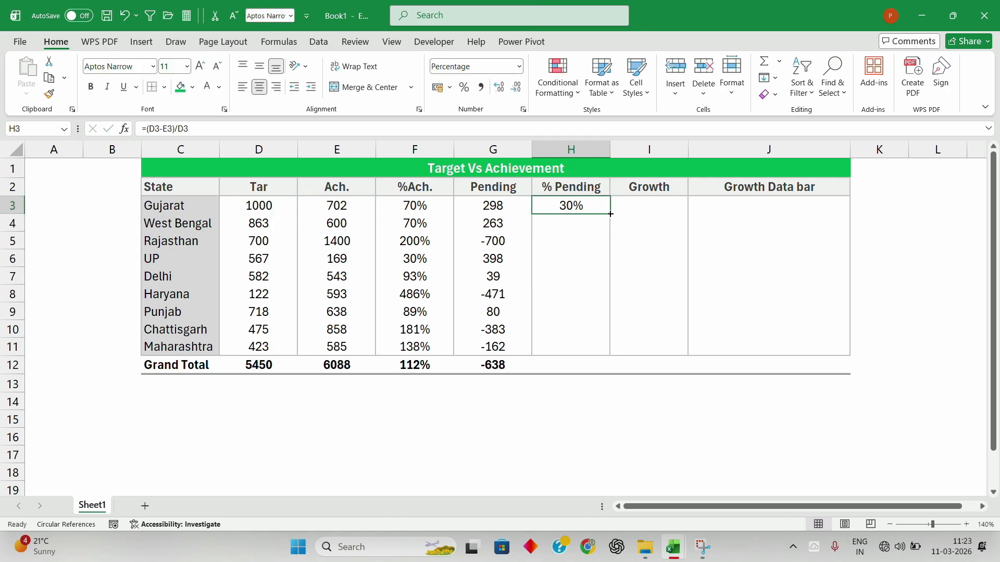
Step: Fill Gujarat's new % Pending formula down through the Grand Total row
{"action": "left_click_drag", "start_coordinate": [610, 227], "coordinate": [612, 373]}
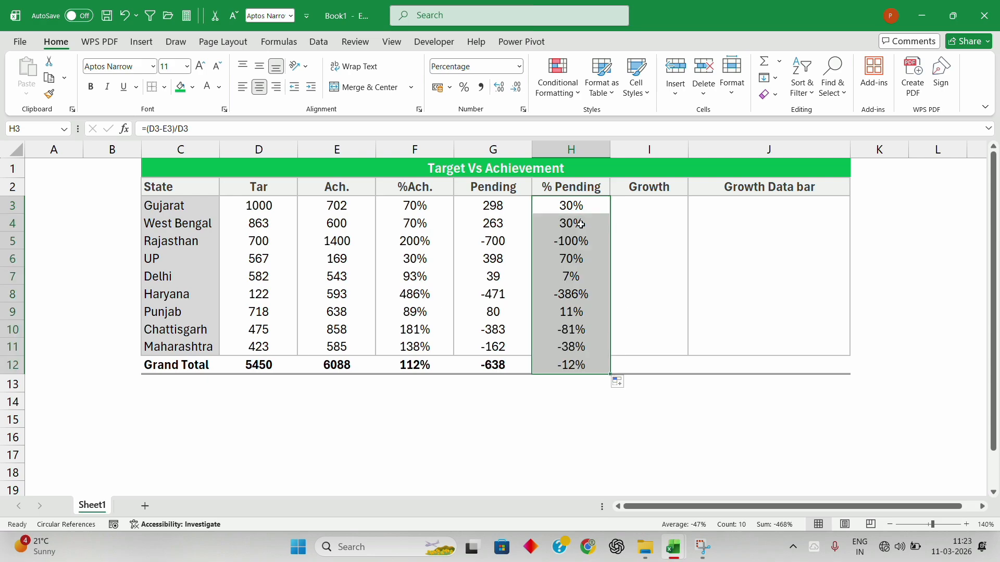
{"action": "key", "text": "Left"}
{"action": "key", "text": "Left"}
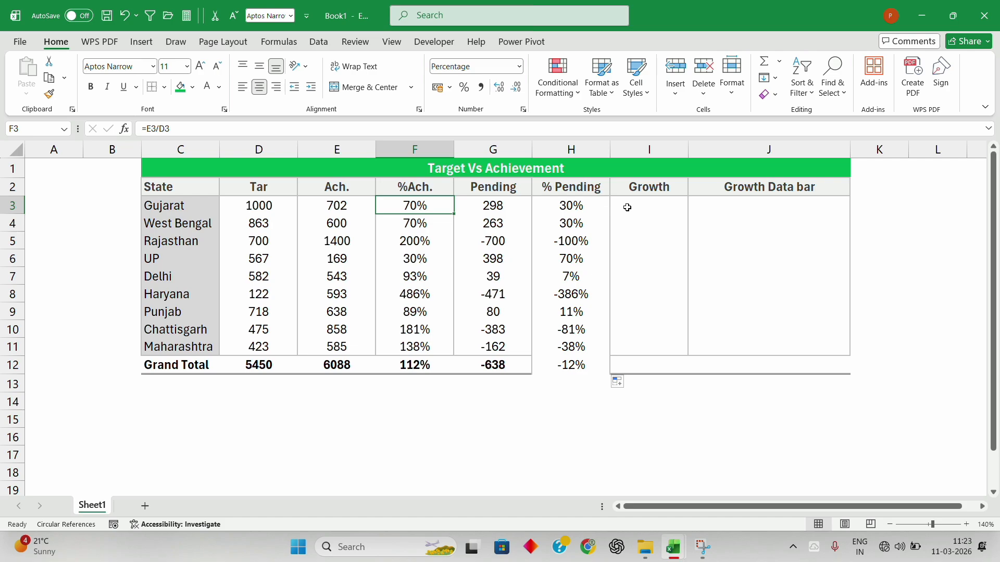
Step: Calculate Gujarat's Growth as achievement minus target, divided by target, with the formula =(E3-D3)/D3
{"action": "left_click", "coordinate": [588, 206]}
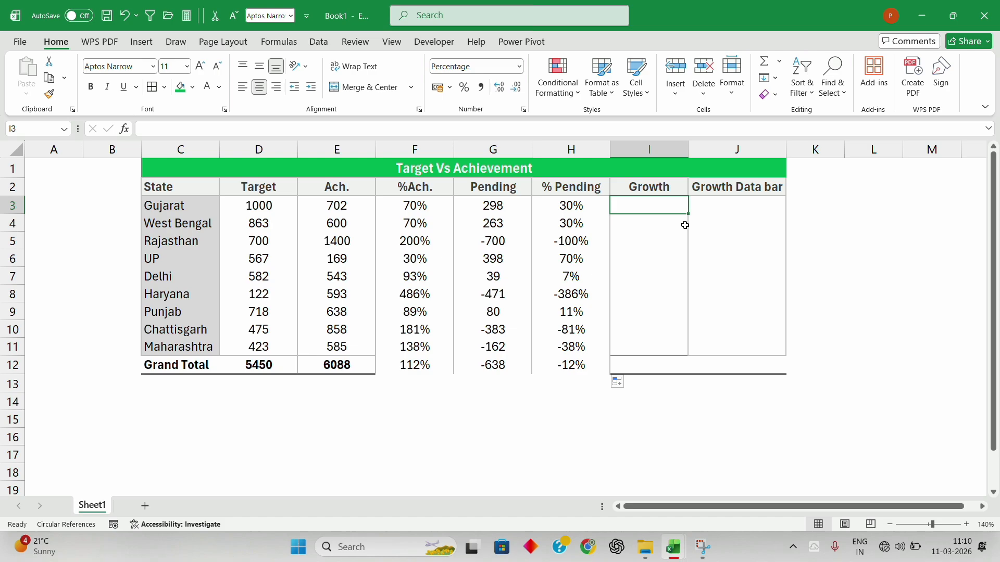
{"action": "type", "text": "="}
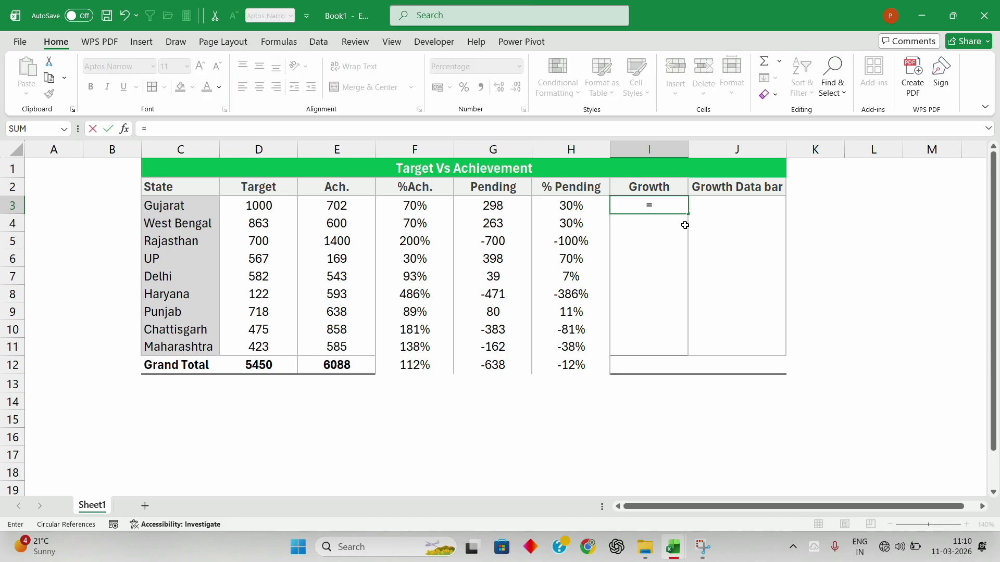
{"action": "type", "text": "("}
{"action": "key", "text": "Left"}
{"action": "key", "text": "Left"}
{"action": "key", "text": "Left"}
{"action": "key", "text": "Left"}
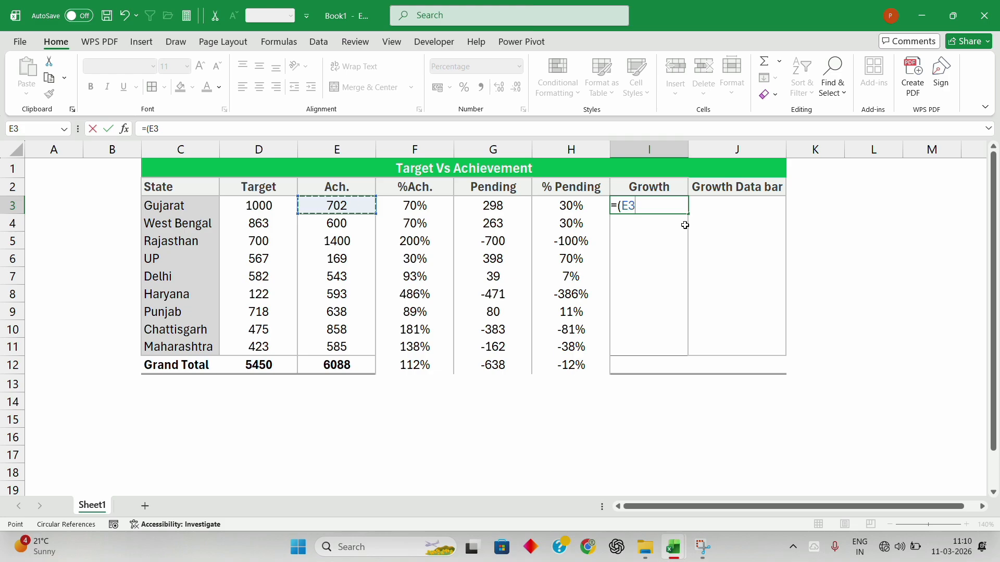
{"action": "type", "text": "-"}
{"action": "key", "text": "Left"}
{"action": "key", "text": "Left"}
{"action": "key", "text": "Left"}
{"action": "key", "text": "Left"}
{"action": "key", "text": "Left"}
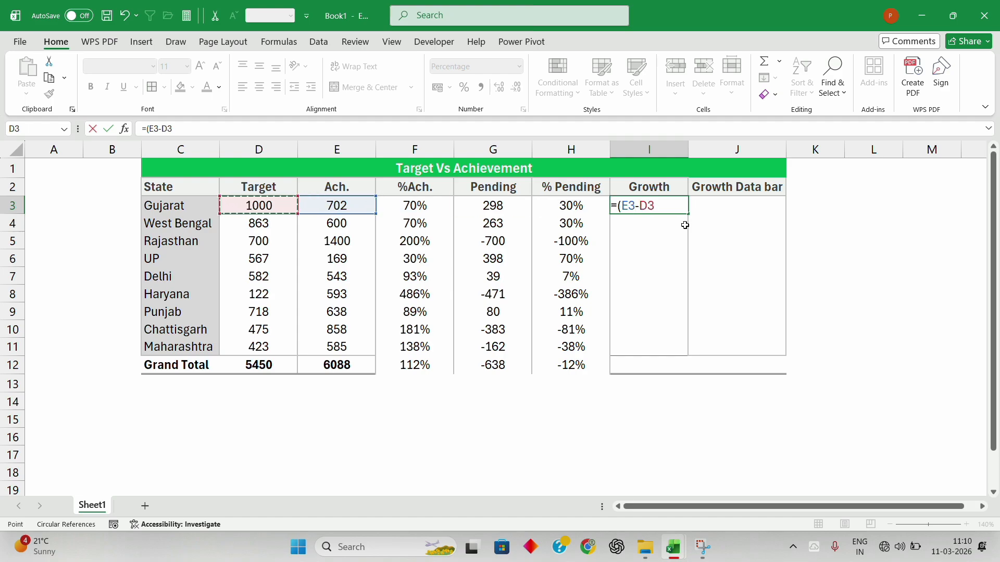
{"action": "type", "text": ")/"}
{"action": "key", "text": "Left"}
{"action": "key", "text": "Left"}
{"action": "key", "text": "Left"}
{"action": "key", "text": "Left"}
{"action": "key", "text": "Left"}
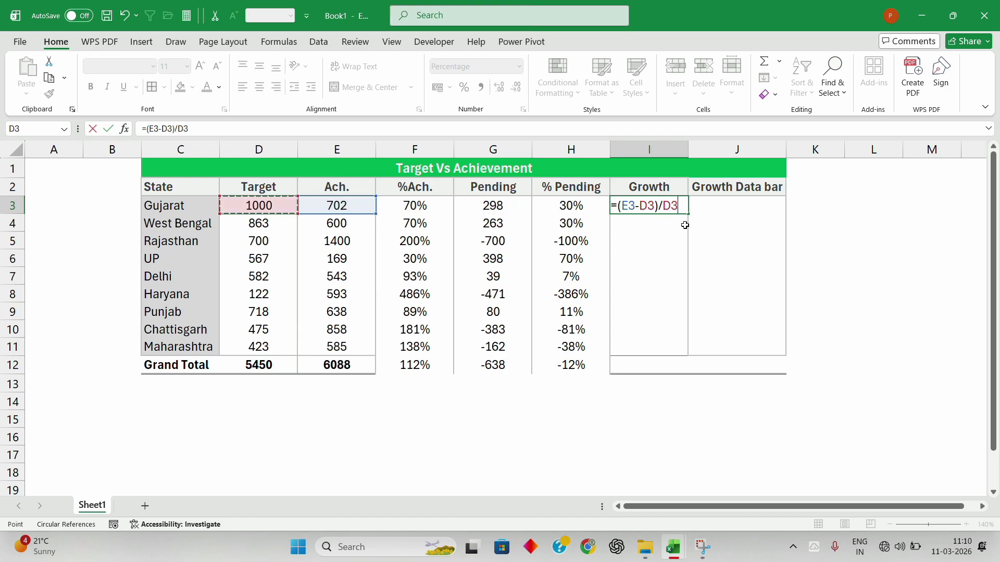
{"action": "key", "text": "ctrl+Return"}
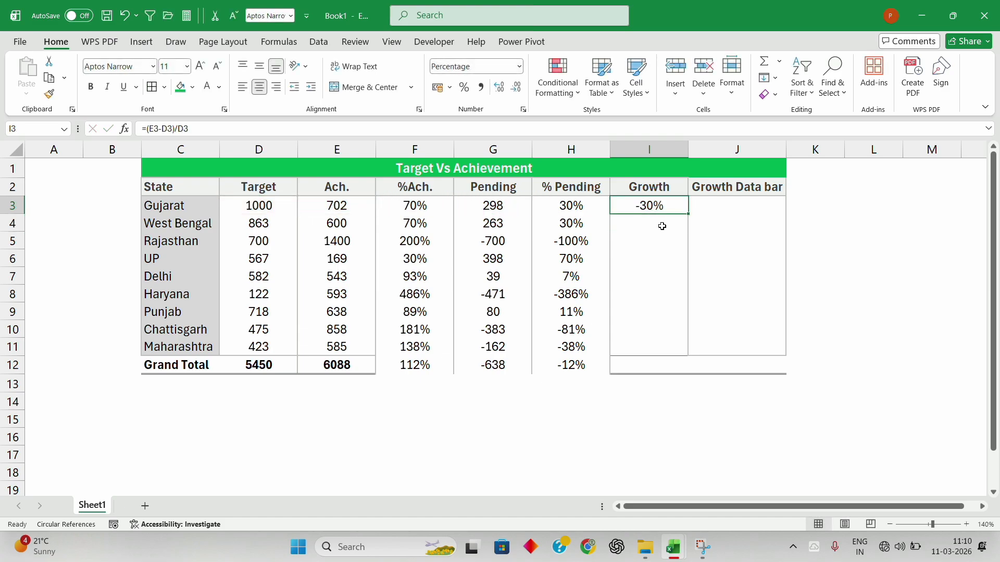
Step: Rename the Target column header as Jan and the Ach. column header as Feb
{"action": "left_click", "coordinate": [271, 191]}
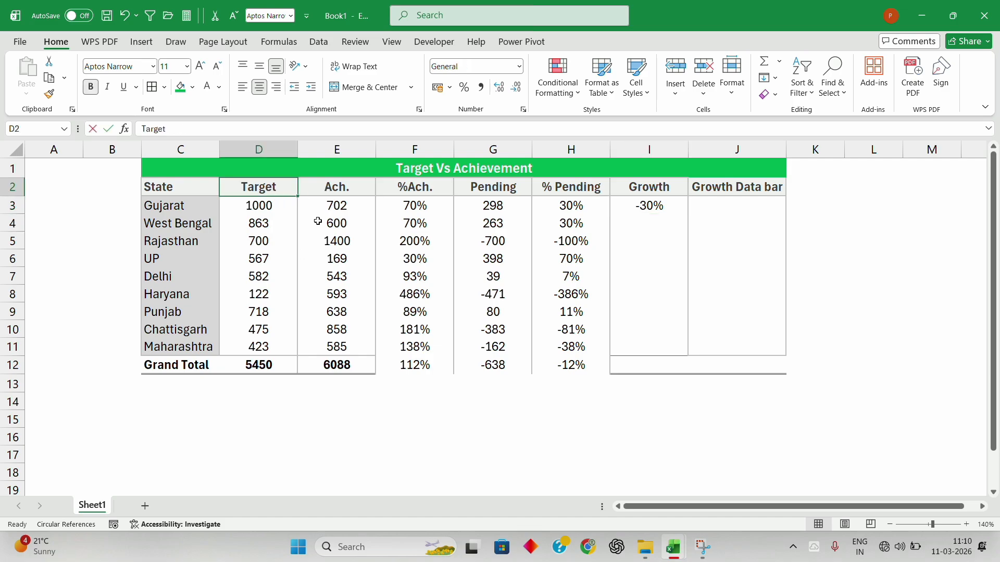
{"action": "type", "text": "Jan"}
{"action": "key", "text": "Tab"}
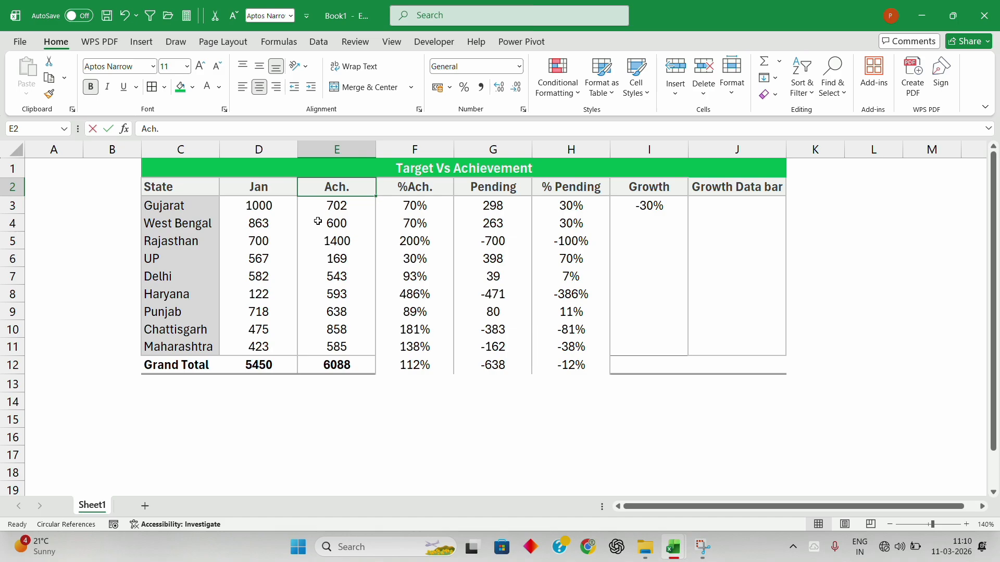
{"action": "type", "text": "Feb"}
{"action": "key", "text": "Return"}
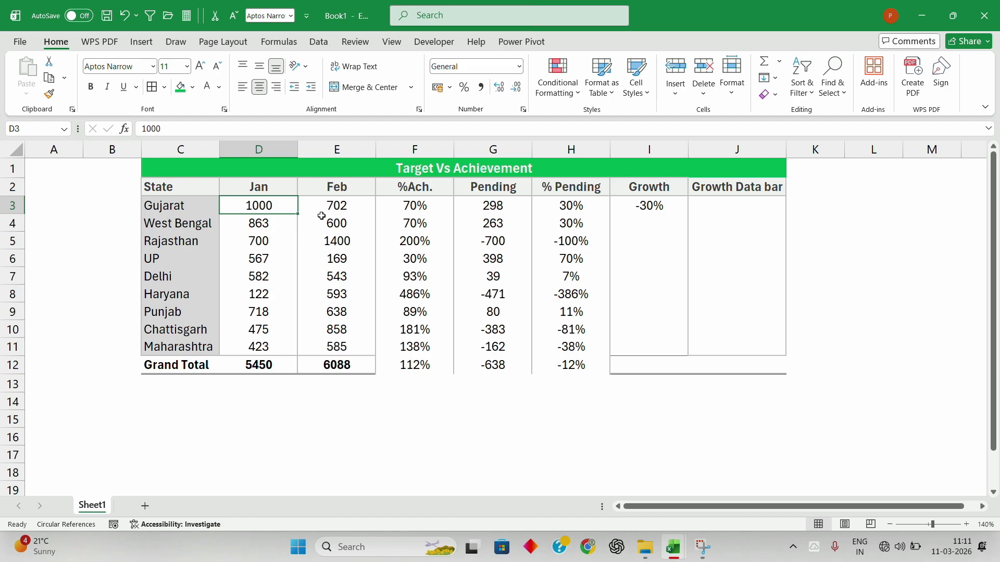
Step: Review Gujarat's Growth formula and set Gujarat's Feb value to 1200
{"action": "left_click", "coordinate": [615, 205]}
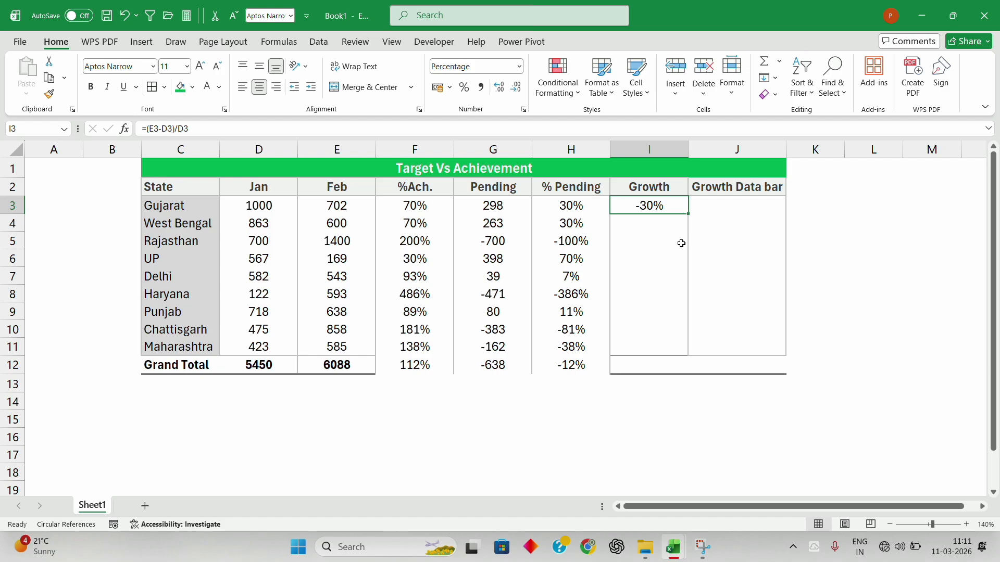
{"action": "left_click", "coordinate": [331, 209]}
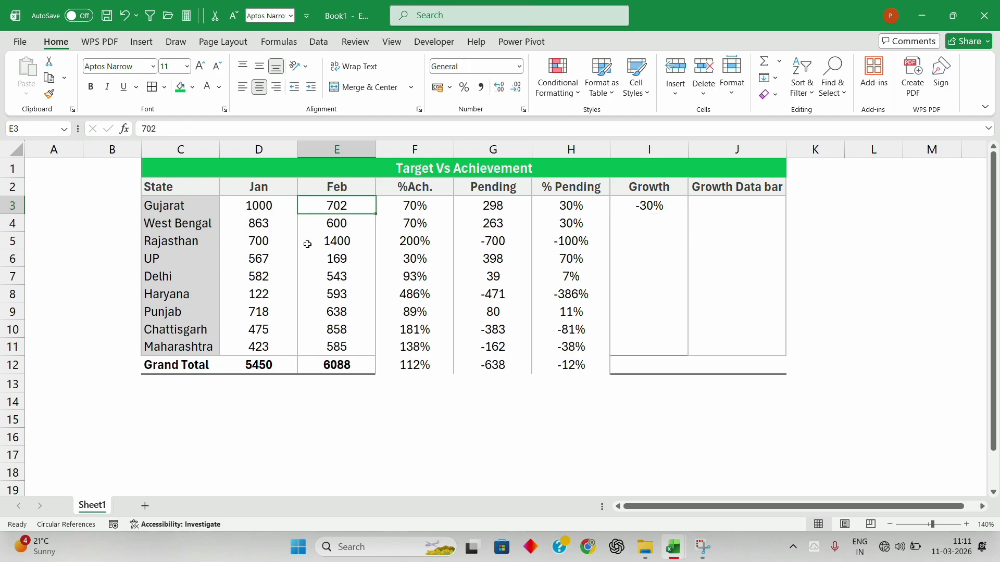
{"action": "type", "text": "120"}
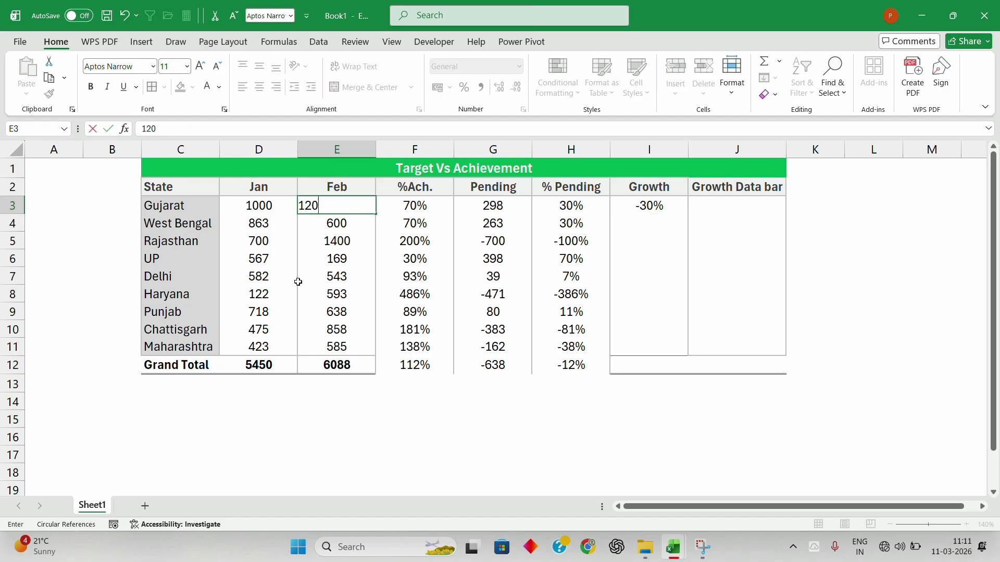
{"action": "type", "text": "0"}
{"action": "key", "text": "Return"}
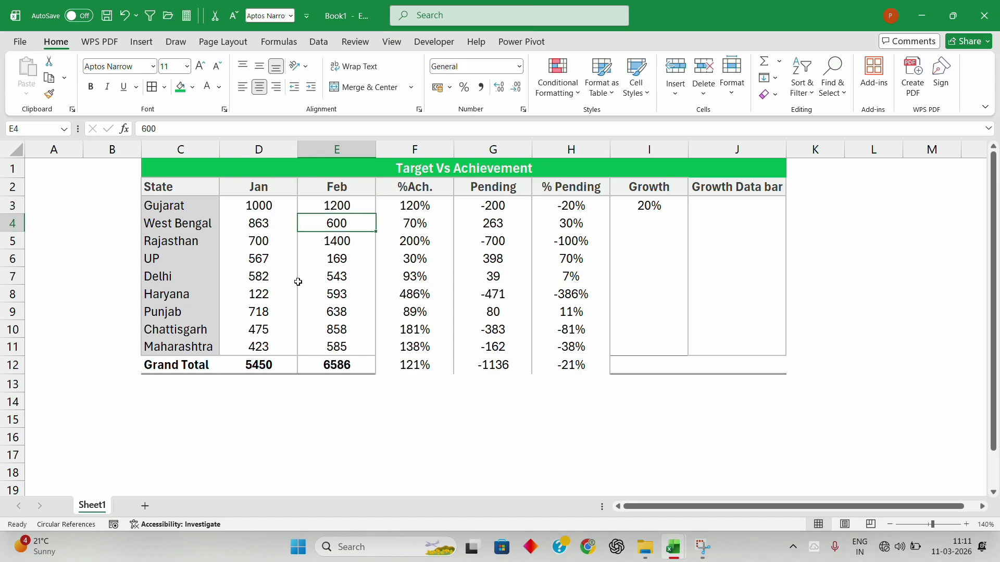
Step: Fill Gujarat's Growth formula down through the Grand Total row
{"action": "left_click", "coordinate": [640, 208]}
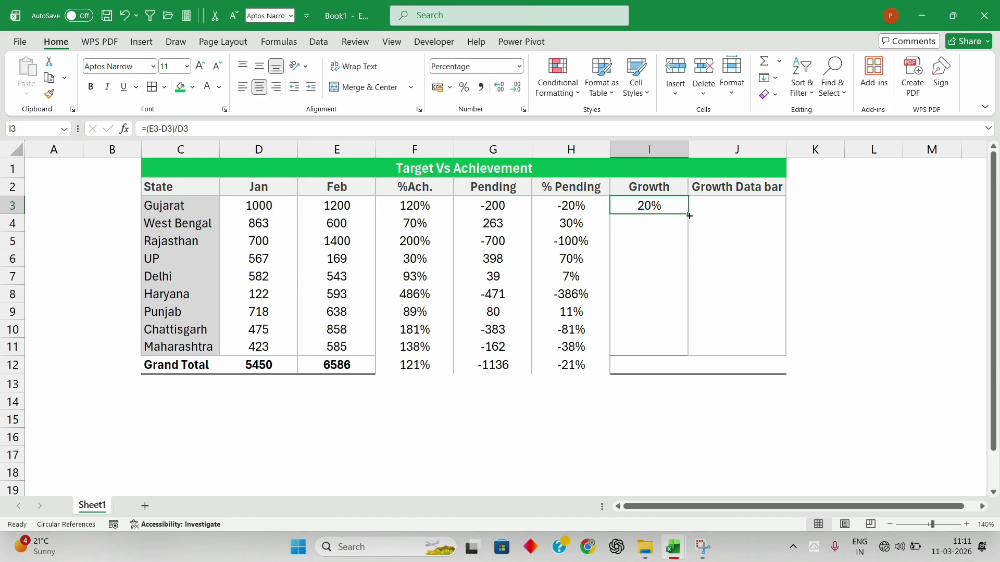
{"action": "left_click_drag", "start_coordinate": [688, 214], "coordinate": [694, 370]}
{"action": "left_click", "coordinate": [733, 275]}
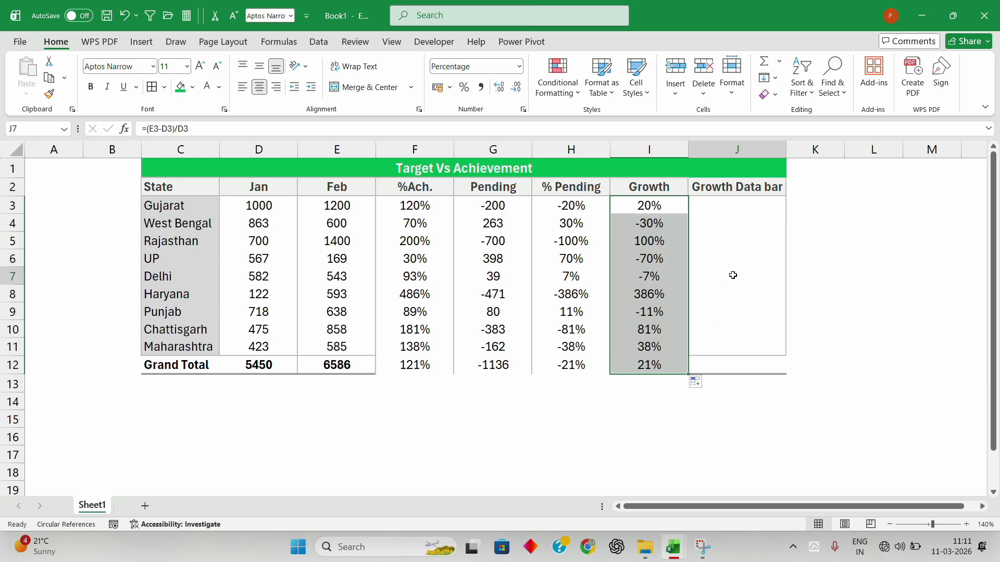
Step: Clear all Growth values from Gujarat through the Grand Total row and reselect Gujarat's Growth cell
{"action": "left_click", "coordinate": [666, 206]}
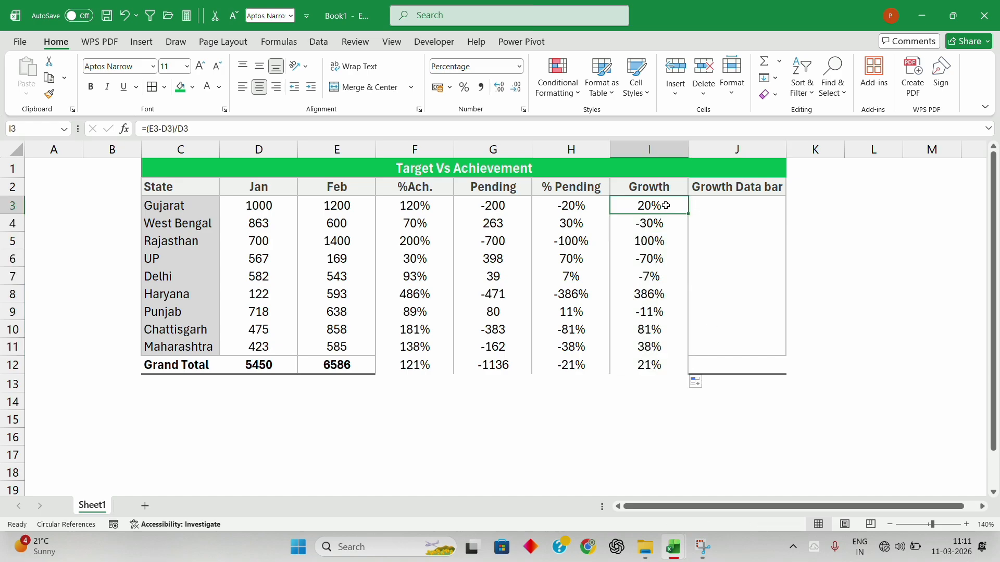
{"action": "key", "text": "ctrl+shift+Down"}
{"action": "key", "text": "Delete"}
{"action": "left_click", "coordinate": [679, 208]}
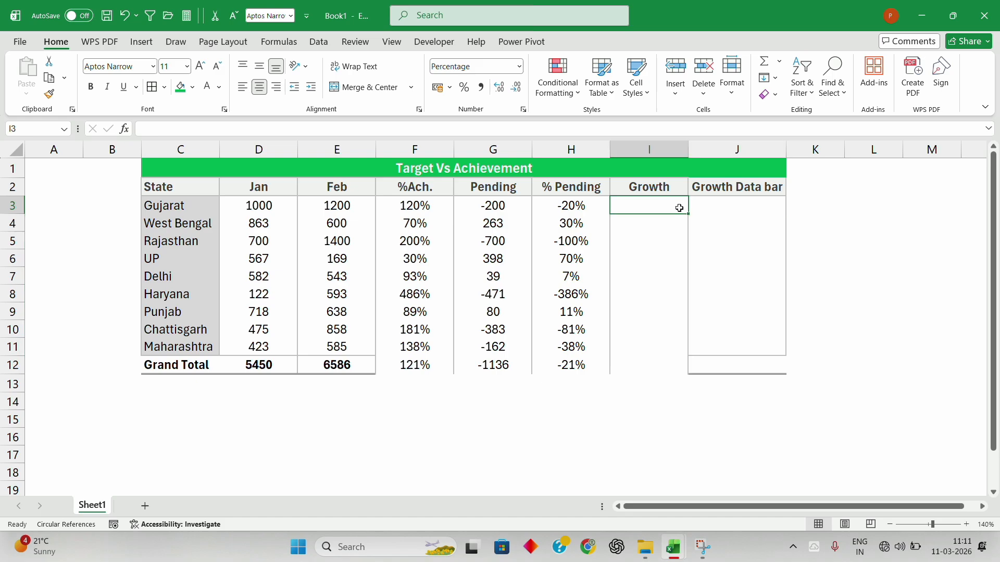
Step: Calculate Gujarat's Growth as Feb minus Jan, divided by Jan, with the formula =(E3-D3)/D3
{"action": "type", "text": "=("}
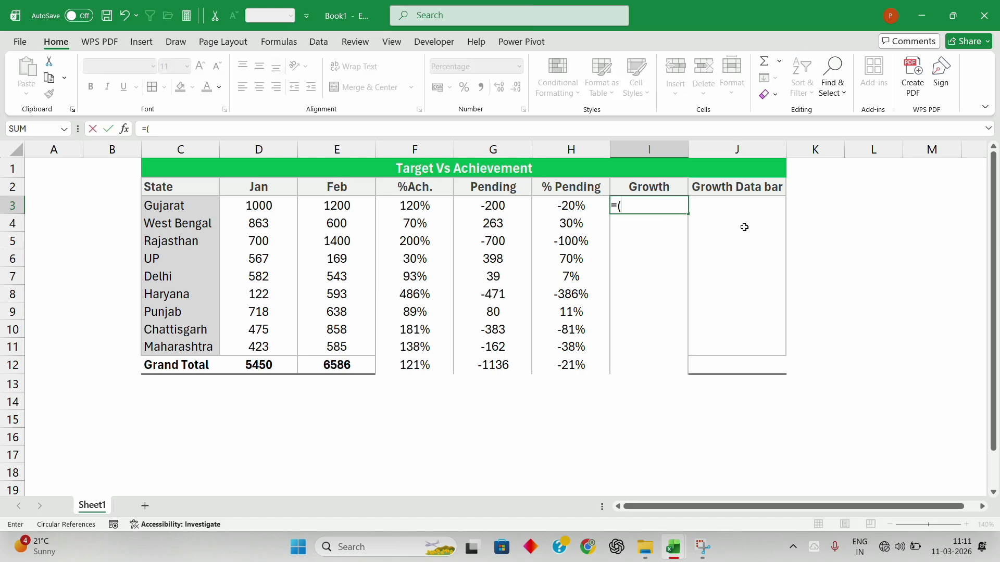
{"action": "key", "text": "Left"}
{"action": "key", "text": "Left"}
{"action": "key", "text": "Left"}
{"action": "key", "text": "Left"}
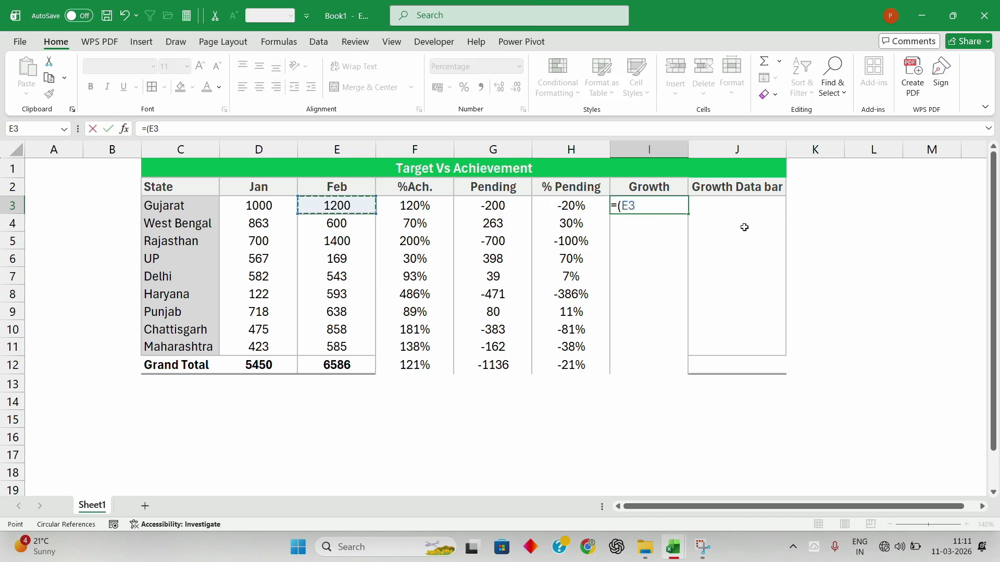
{"action": "type", "text": "-"}
{"action": "key", "text": "Left"}
{"action": "key", "text": "Left"}
{"action": "key", "text": "Left"}
{"action": "key", "text": "Left"}
{"action": "key", "text": "Left"}
{"action": "key", "text": "Left"}
{"action": "key", "text": "Right"}
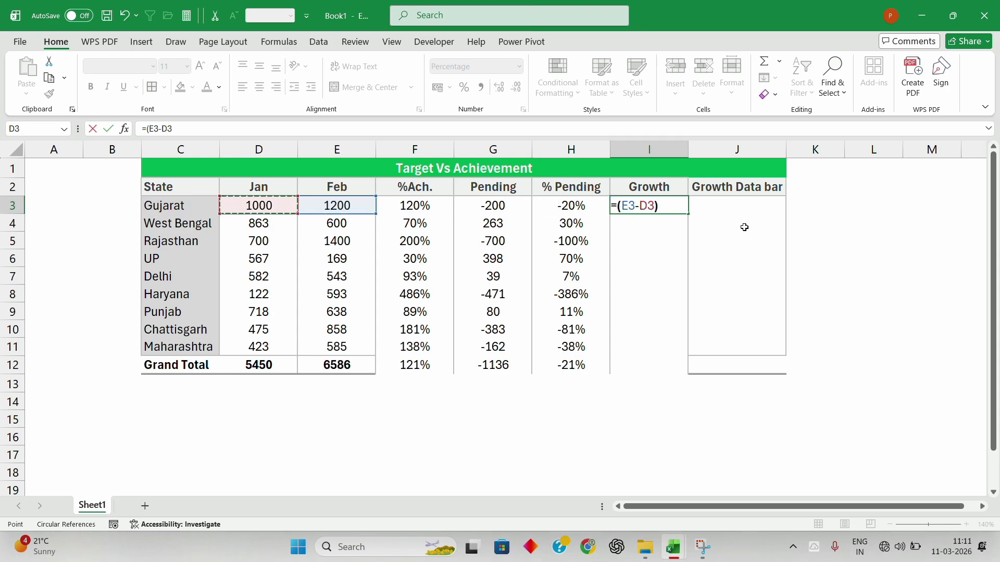
{"action": "type", "text": ")/"}
{"action": "key", "text": "Left"}
{"action": "key", "text": "Left"}
{"action": "key", "text": "Left"}
{"action": "key", "text": "Left"}
{"action": "key", "text": "Left"}
{"action": "key", "text": "Left"}
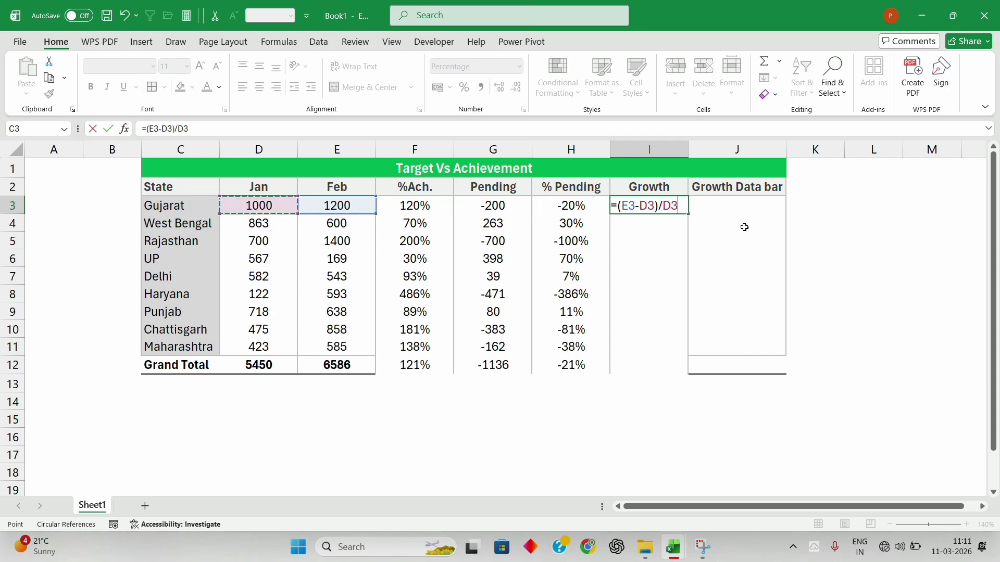
{"action": "key", "text": "Right"}
{"action": "key", "text": "Return"}
{"action": "key", "text": "Up"}
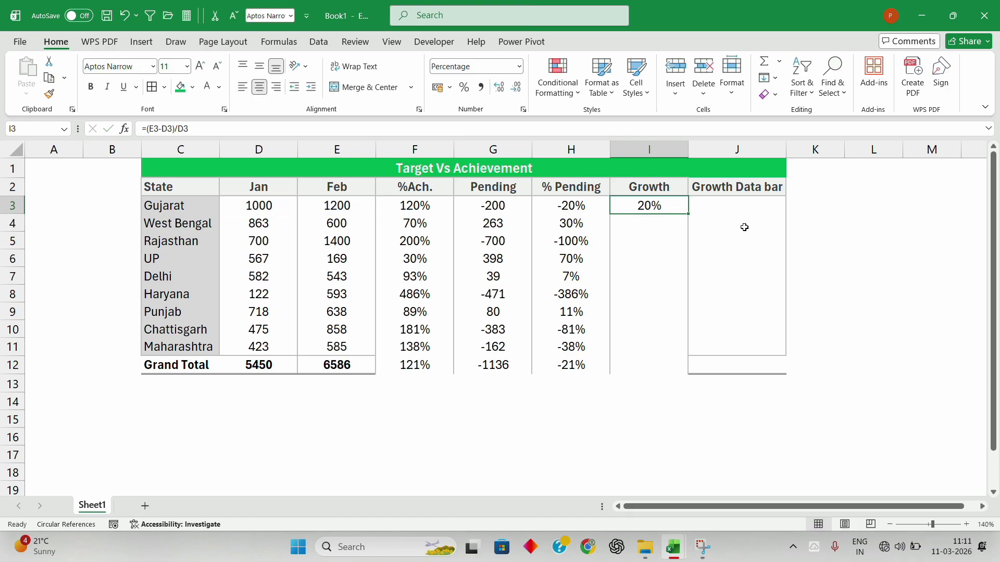
Step: Fill Gujarat's Growth formula down through the Grand Total row and move to Gujarat's Growth Data bar cell
{"action": "key", "text": "shift+Down"}
{"action": "key", "text": "shift+Down"}
{"action": "key", "text": "shift+Down"}
{"action": "key", "text": "shift+Down"}
{"action": "key", "text": "shift+Down"}
{"action": "key", "text": "shift+Down"}
{"action": "key", "text": "shift+Down"}
{"action": "key", "text": "shift+Down"}
{"action": "key", "text": "shift+Down"}
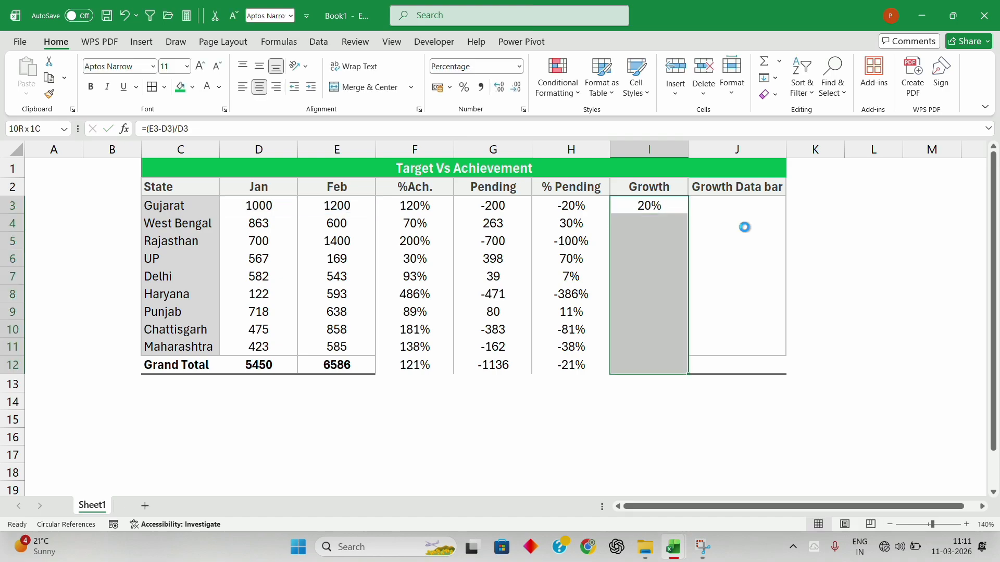
{"action": "key", "text": "ctrl+d"}
{"action": "key", "text": "Right"}
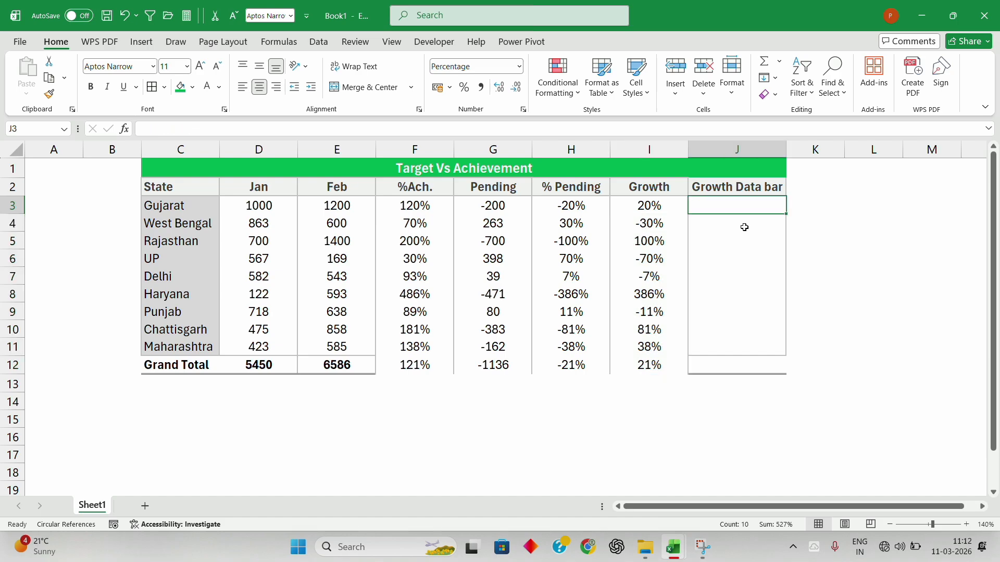
{"action": "key", "text": "Left"}
{"action": "key", "text": "Right"}
{"action": "key", "text": "Left"}
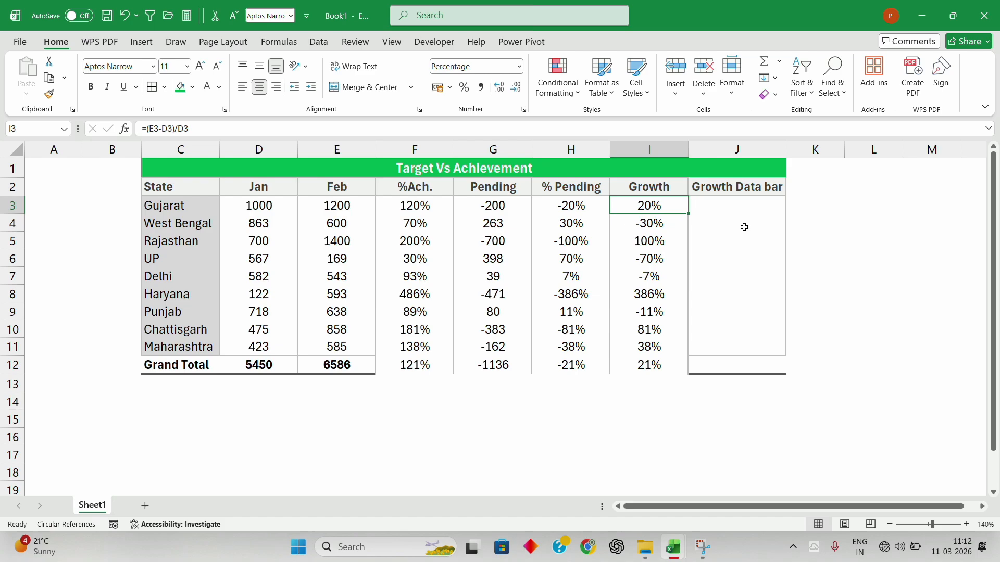
{"action": "key", "text": "Right"}
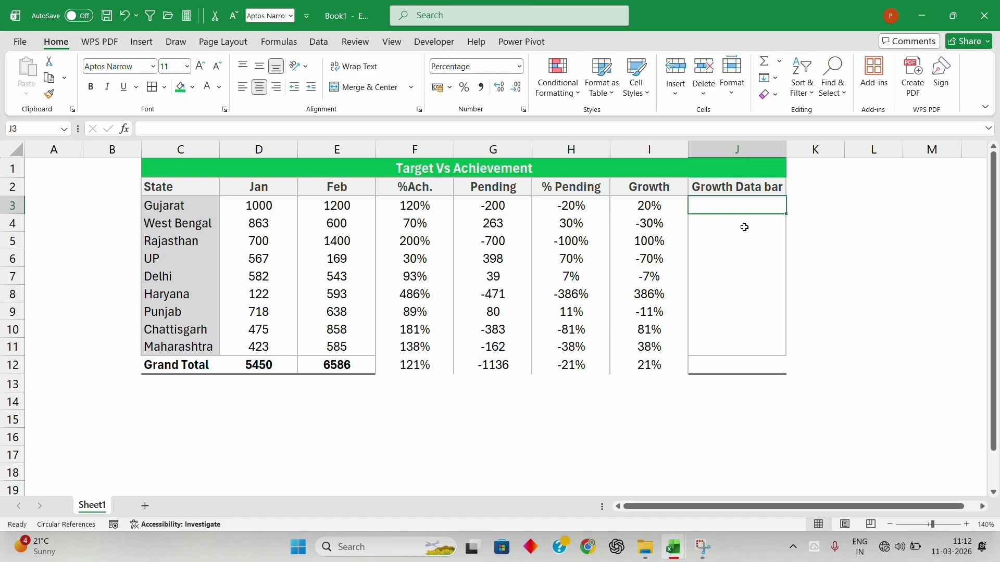
{"action": "key", "text": "Left"}
{"action": "key", "text": "shift+Down"}
{"action": "key", "text": "shift+Down"}
{"action": "key", "text": "shift+Down"}
{"action": "key", "text": "shift+Down"}
{"action": "key", "text": "shift+Down"}
{"action": "key", "text": "shift+Down"}
{"action": "key", "text": "shift+Down"}
{"action": "key", "text": "shift+Down"}
{"action": "key", "text": "shift+Down"}
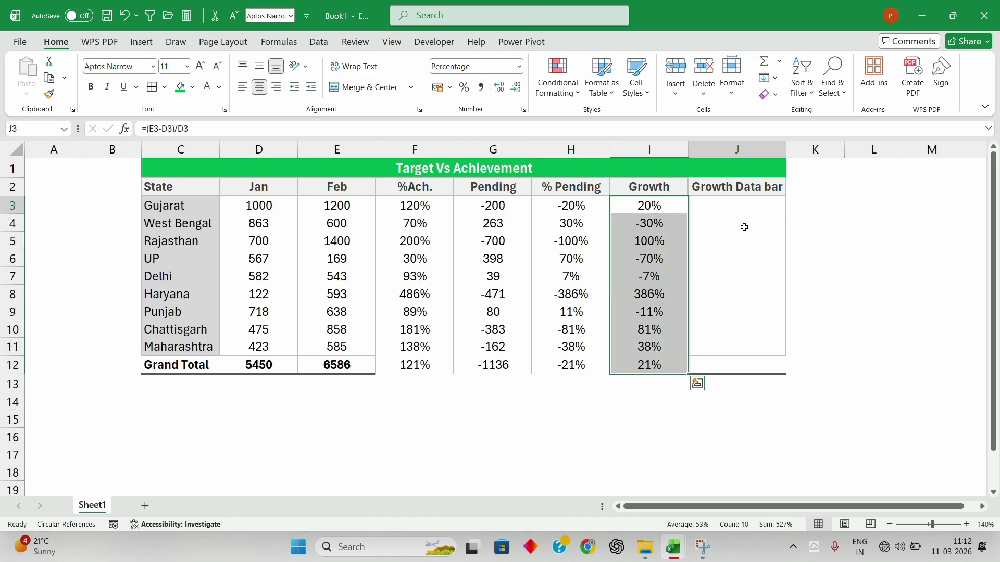
{"action": "key", "text": "Right"}
{"action": "key", "text": "shift+Down"}
{"action": "key", "text": "shift+Down"}
{"action": "key", "text": "shift+Down"}
{"action": "key", "text": "shift+Down"}
{"action": "key", "text": "shift+Down"}
{"action": "key", "text": "shift+Down"}
{"action": "key", "text": "shift+Down"}
{"action": "key", "text": "shift+Down"}
{"action": "key", "text": "shift+Down"}
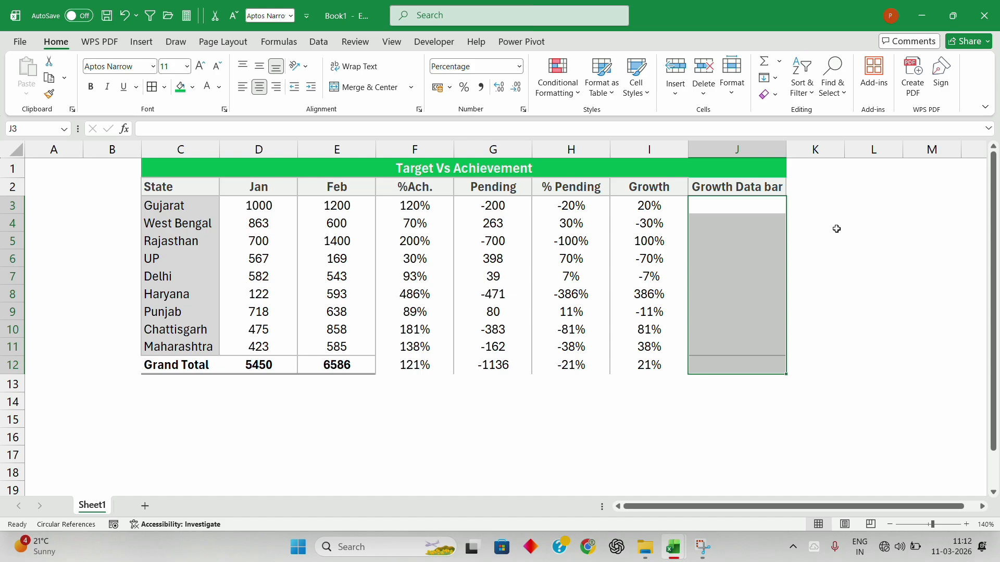
{"action": "key", "text": "shift+Up"}
{"action": "key", "text": "shift+Up"}
{"action": "key", "text": "shift+Up"}
{"action": "key", "text": "shift+Up"}
{"action": "key", "text": "shift+Up"}
{"action": "key", "text": "shift+Up"}
{"action": "key", "text": "shift+Up"}
{"action": "key", "text": "shift+Up"}
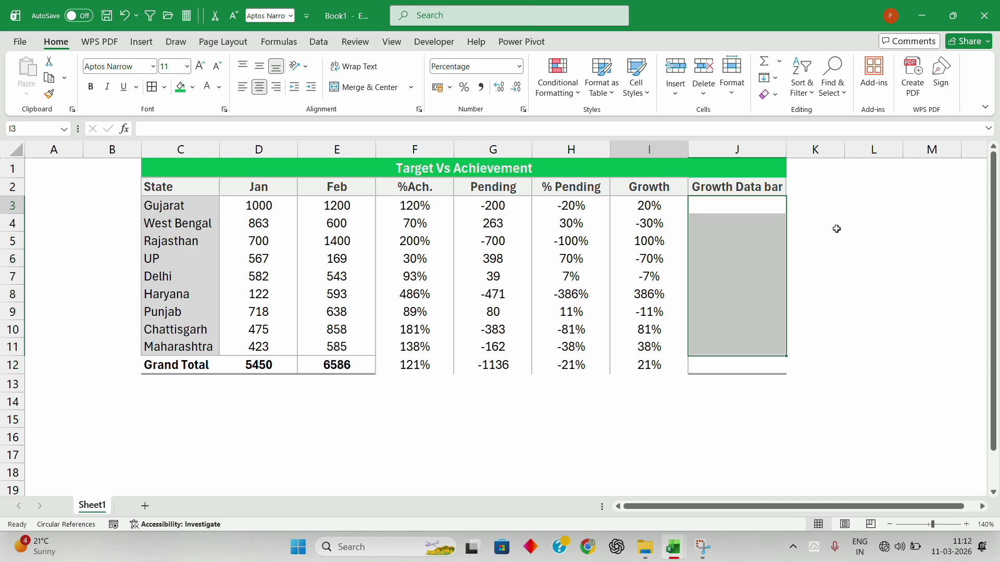
{"action": "key", "text": "shift+Down"}
{"action": "key", "text": "shift+Down"}
{"action": "key", "text": "shift+Down"}
{"action": "key", "text": "shift+Down"}
{"action": "key", "text": "shift+Down"}
{"action": "key", "text": "shift+Down"}
{"action": "key", "text": "shift+Down"}
{"action": "key", "text": "shift+Down"}
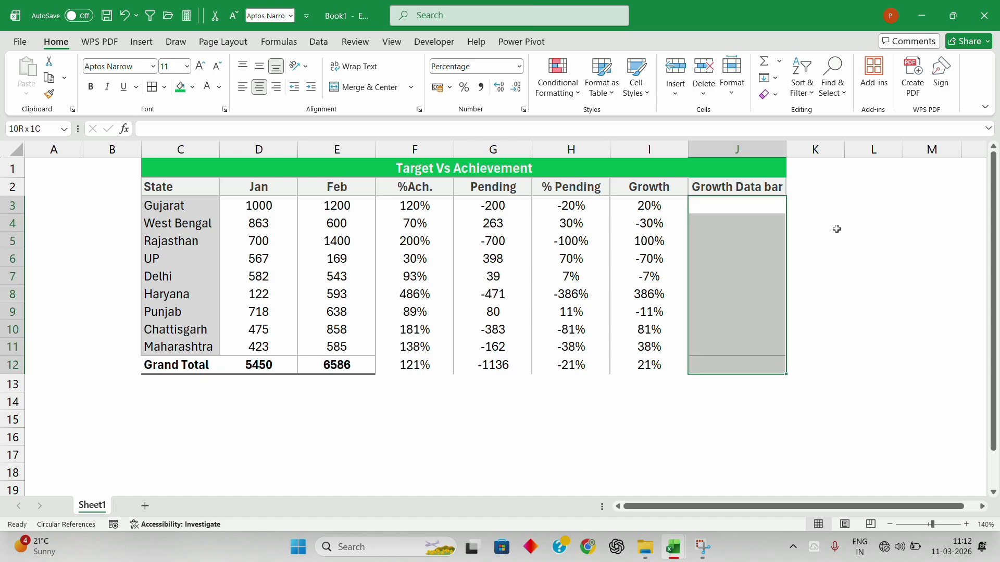
{"action": "key", "text": "shift+Up"}
{"action": "key", "text": "shift+Up"}
{"action": "key", "text": "shift+Up"}
{"action": "key", "text": "shift+Up"}
{"action": "key", "text": "shift+Up"}
{"action": "key", "text": "shift+Up"}
{"action": "key", "text": "shift+Up"}
{"action": "key", "text": "shift+Up"}
{"action": "key", "text": "shift+Up"}
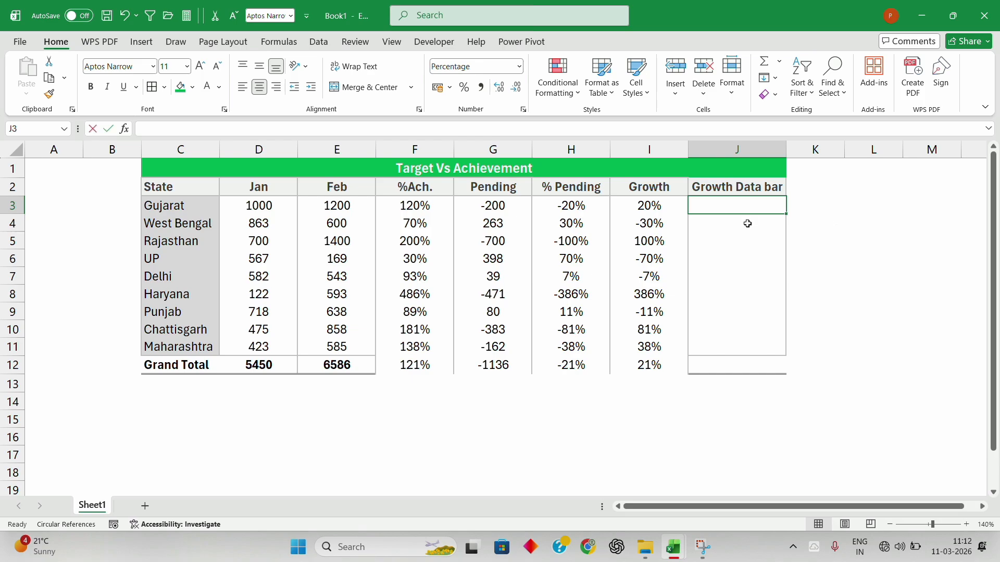
Step: Link Gujarat's Growth Data bar cell to its Growth value with =I3 and fill it down through the Grand Total row
{"action": "type", "text": "="}
{"action": "key", "text": "Left"}
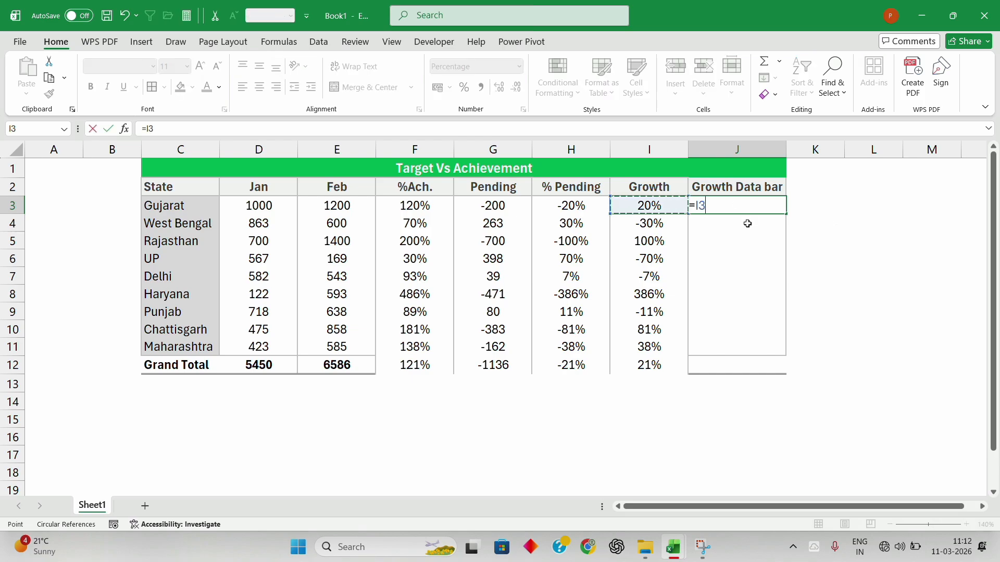
{"action": "key", "text": "Return"}
{"action": "key", "text": "Up"}
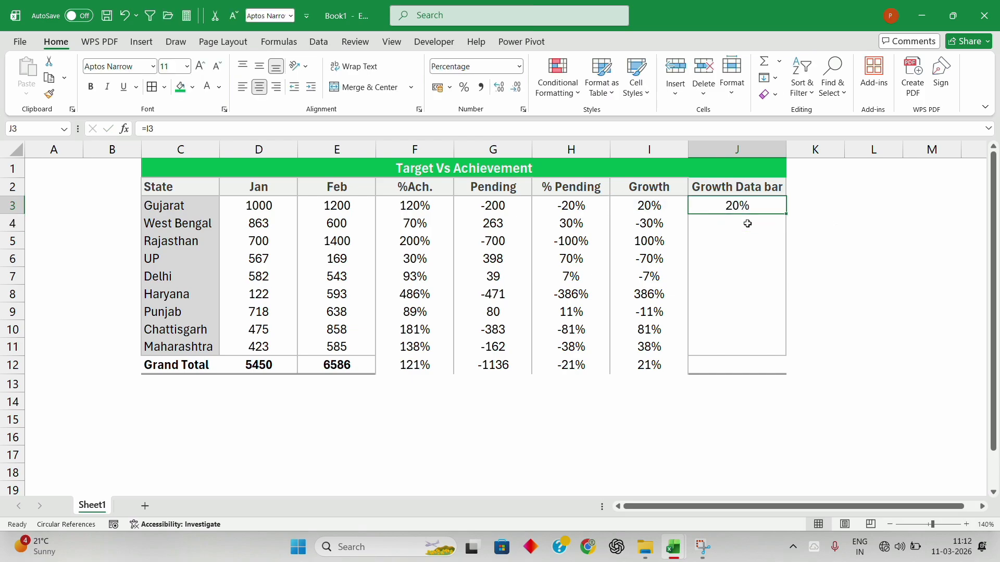
{"action": "left_click_drag", "start_coordinate": [786, 214], "coordinate": [790, 371]}
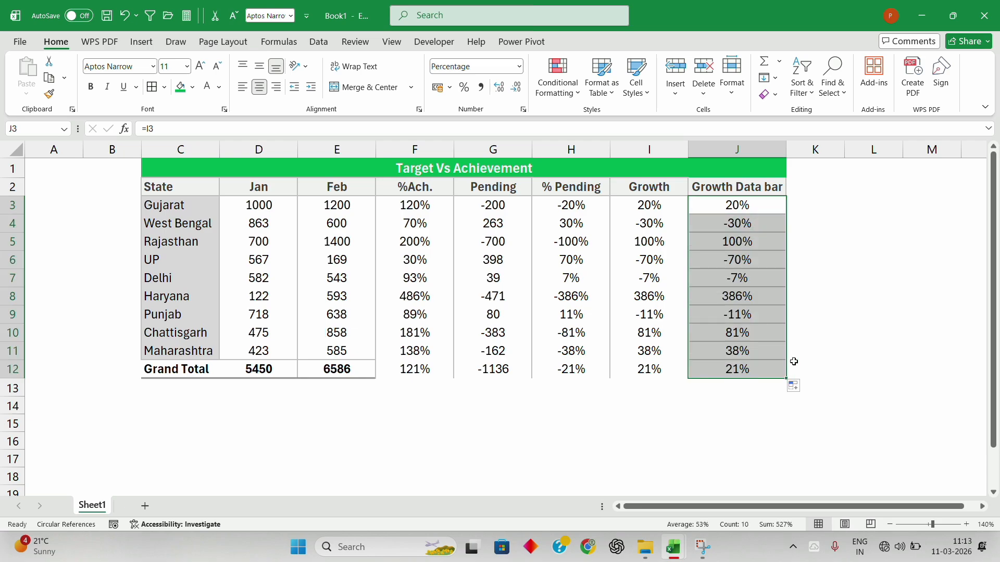
Step: Apply percentage format and green solid-fill data bars to the Growth Data bar values from Gujarat through the Grand Total row
{"action": "left_click", "coordinate": [773, 243]}
{"action": "key", "text": "Up"}
{"action": "key", "text": "Up"}
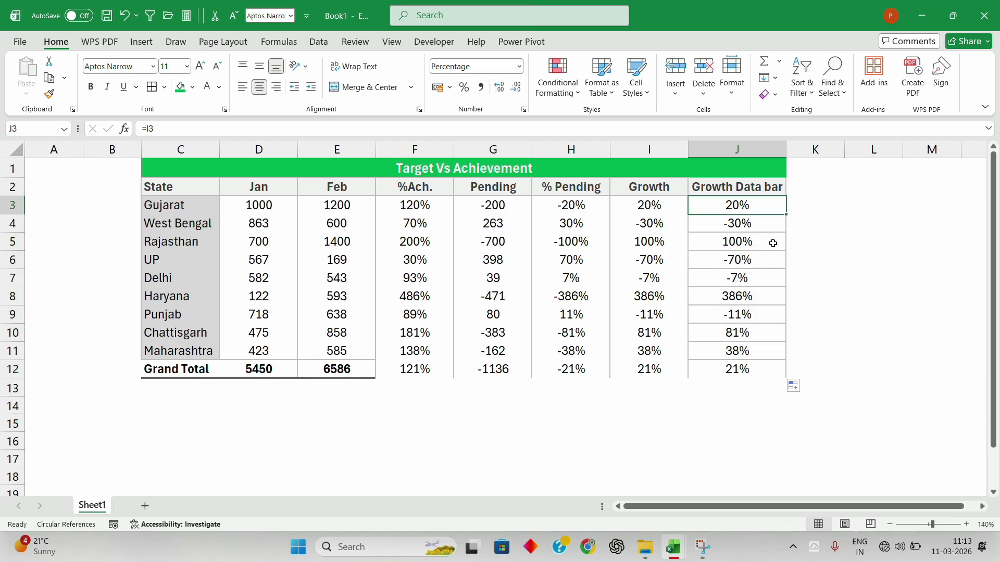
{"action": "key", "text": "ctrl+shift+Down"}
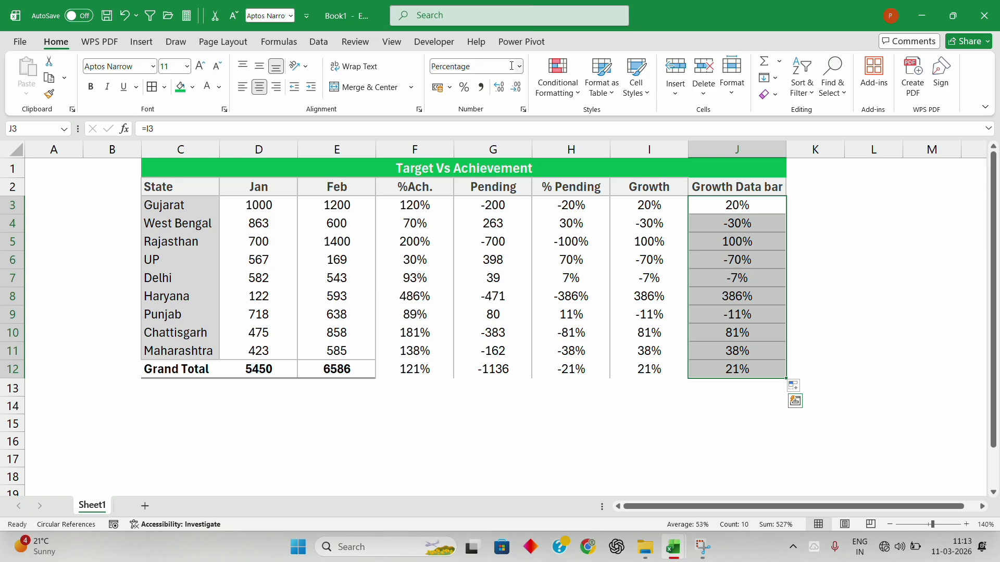
{"action": "key", "text": "ctrl+shift+5"}
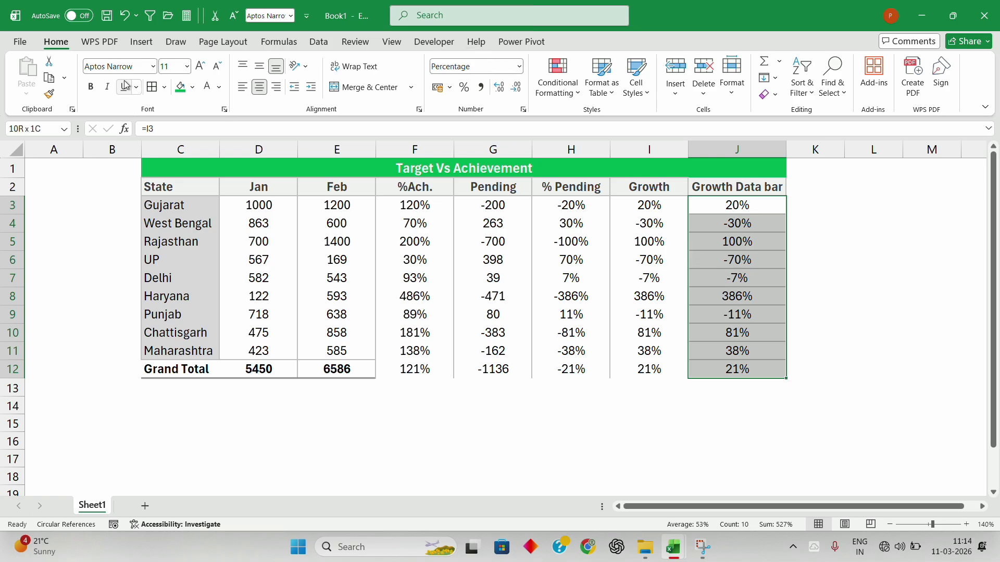
{"action": "left_click", "coordinate": [556, 98]}
{"action": "mouse_move", "coordinate": [582, 177]}
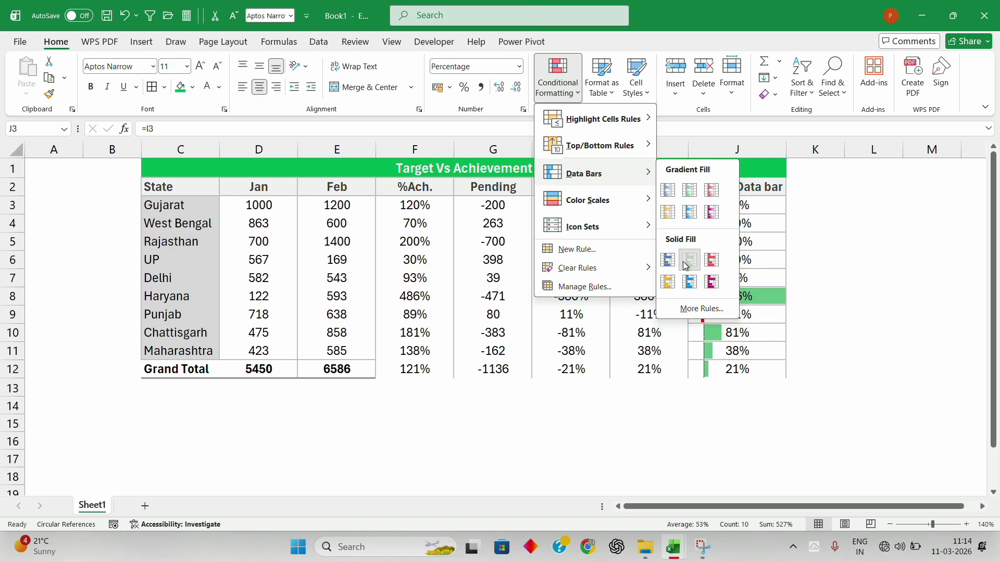
{"action": "left_click", "coordinate": [683, 261]}
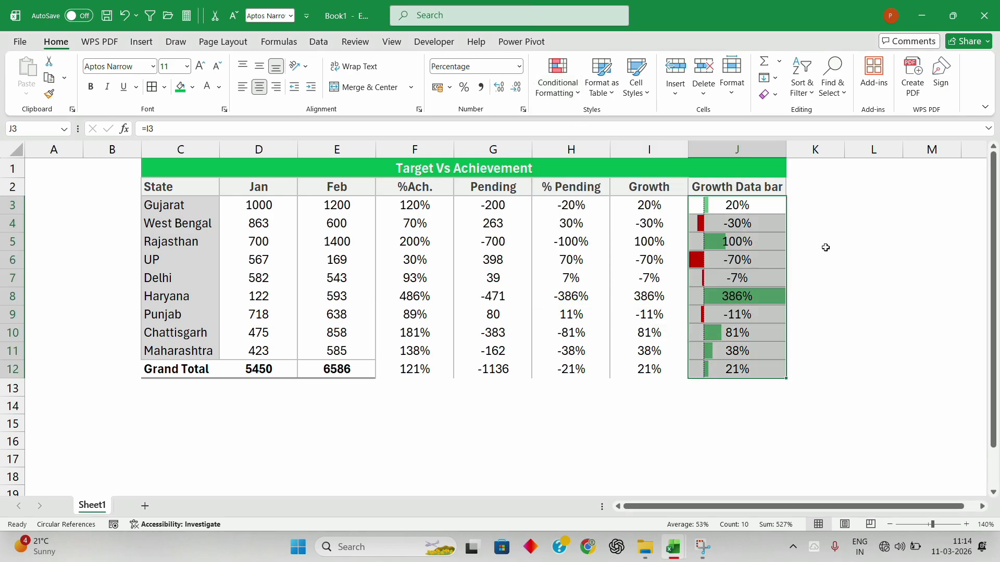
Step: Examine the positive and negative bars in the Growth Data bar column, starting from Gujarat's row
{"action": "left_click", "coordinate": [754, 213]}
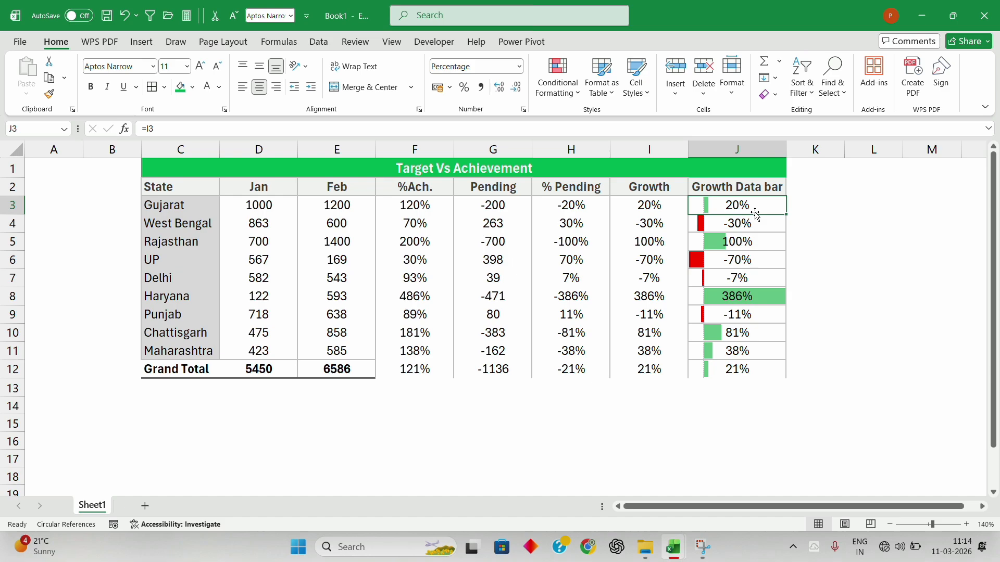
{"action": "key", "text": "Down"}
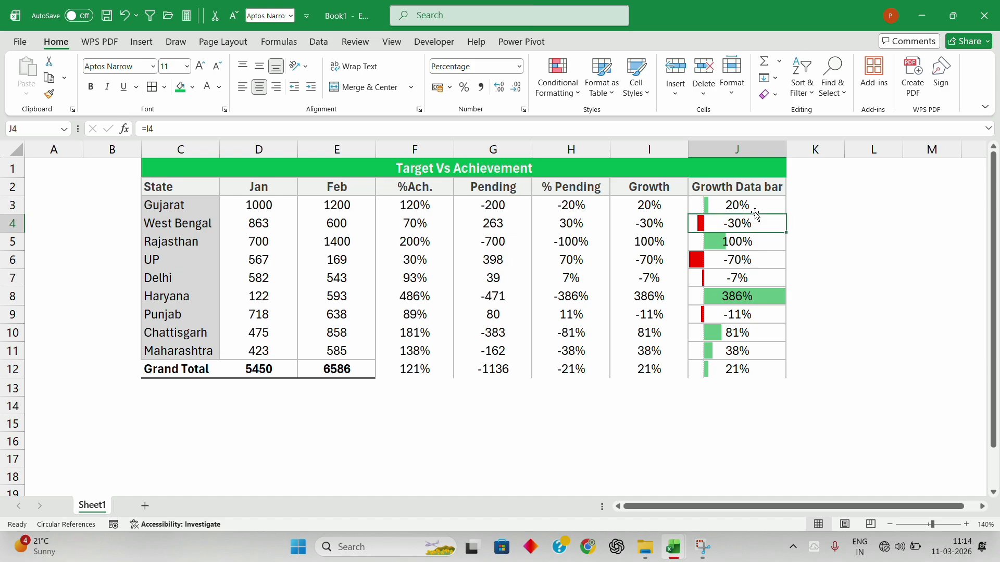
{"action": "key", "text": "Down"}
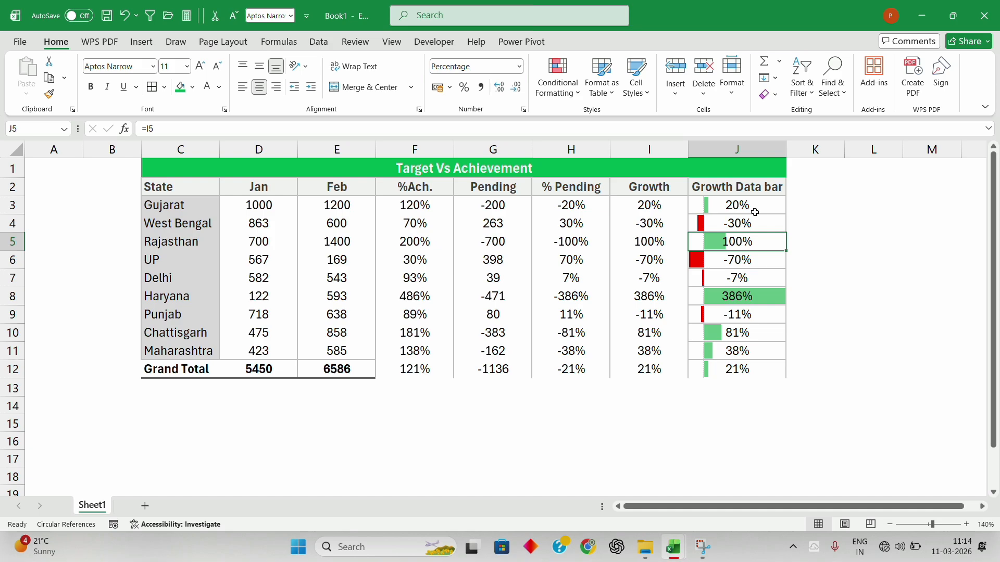
{"action": "key", "text": "Down"}
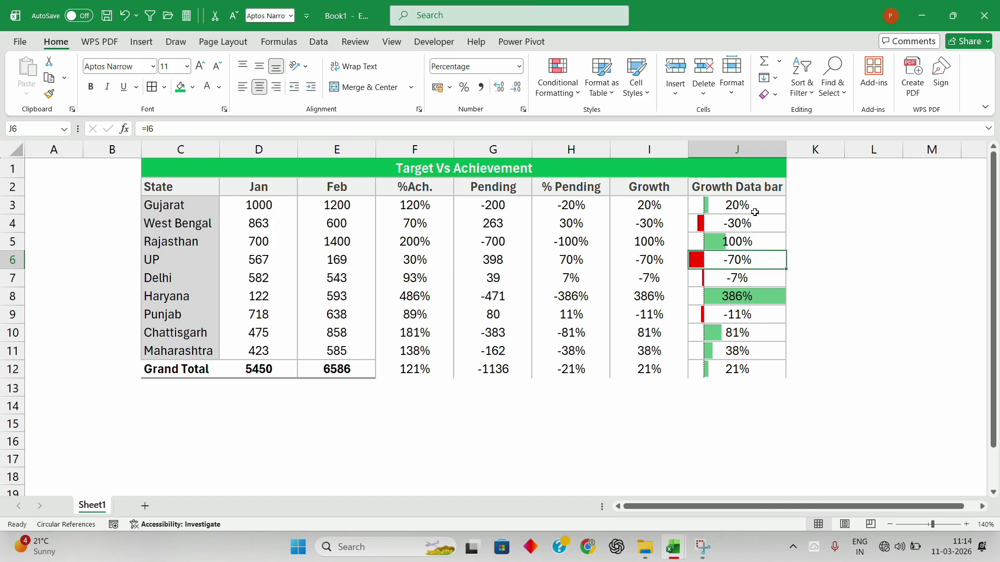
{"action": "left_click", "coordinate": [755, 212]}
{"action": "key", "text": "ctrl+shift+Down"}
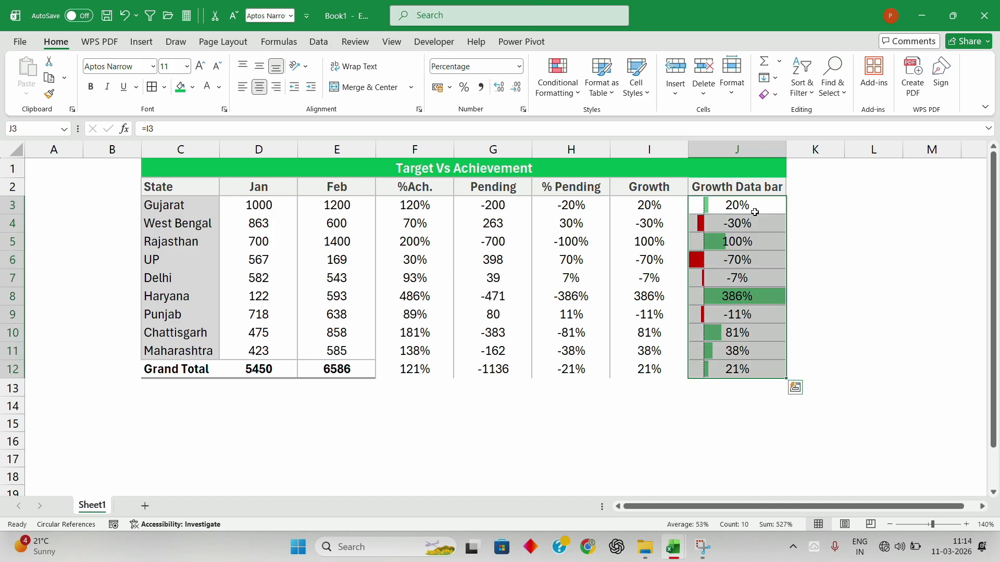
{"action": "left_click", "coordinate": [746, 205]}
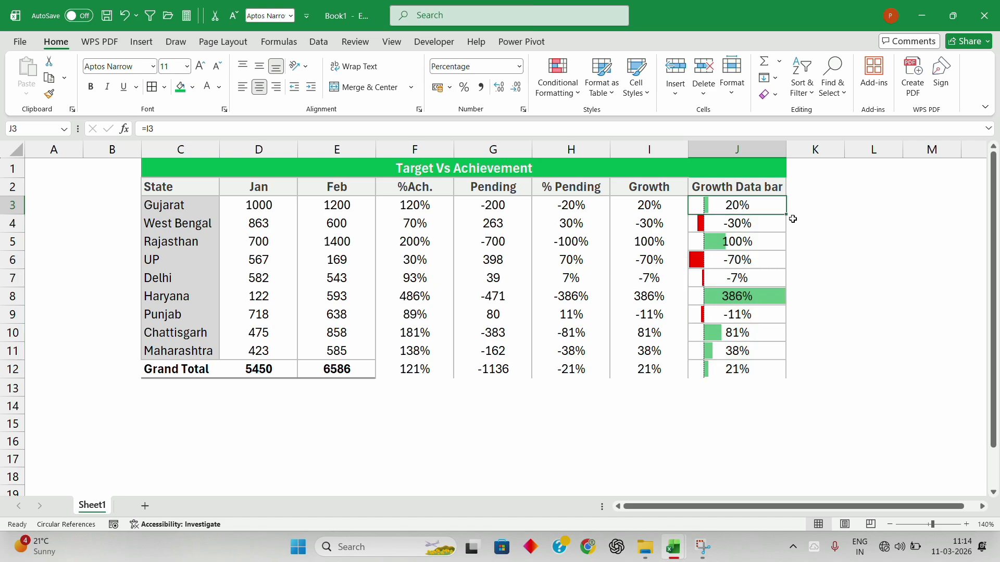
{"action": "key", "text": "Down"}
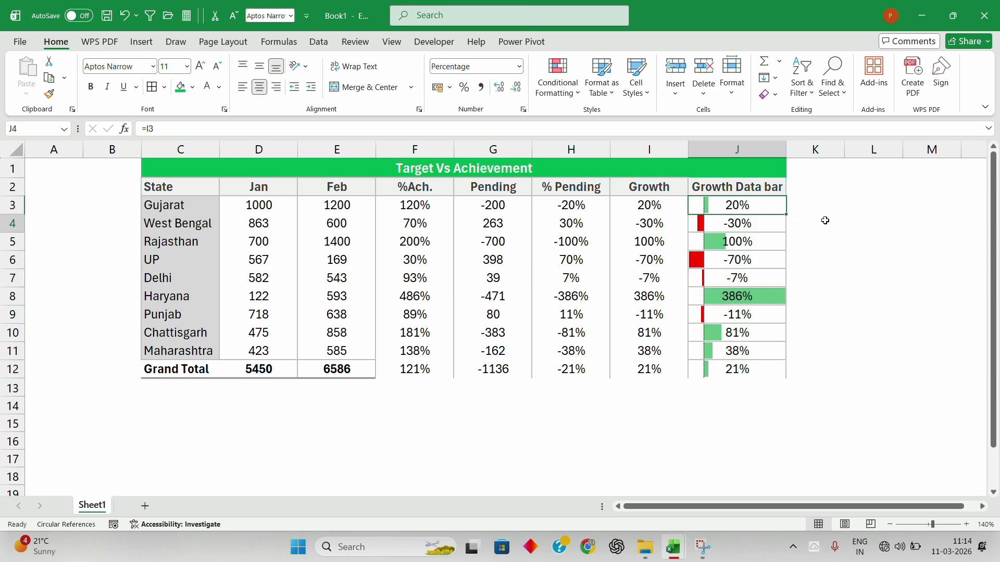
Step: Add a blue solid-fill data bar rule with Show Bar Only enabled to the Growth Data bar cells from Gujarat through Grand Total
{"action": "key", "text": "Up"}
{"action": "key", "text": "ctrl+shift+Down"}
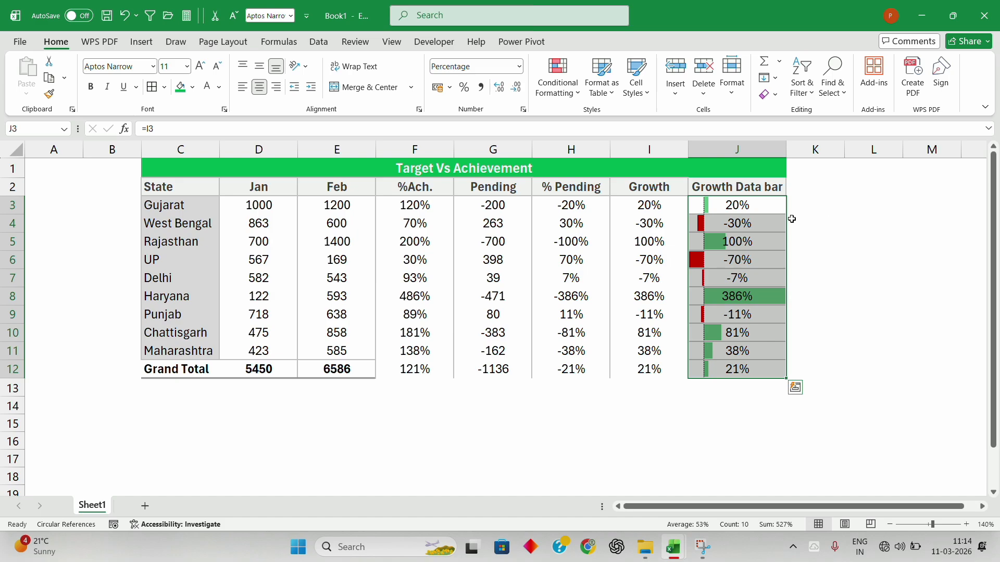
{"action": "left_click", "coordinate": [558, 97]}
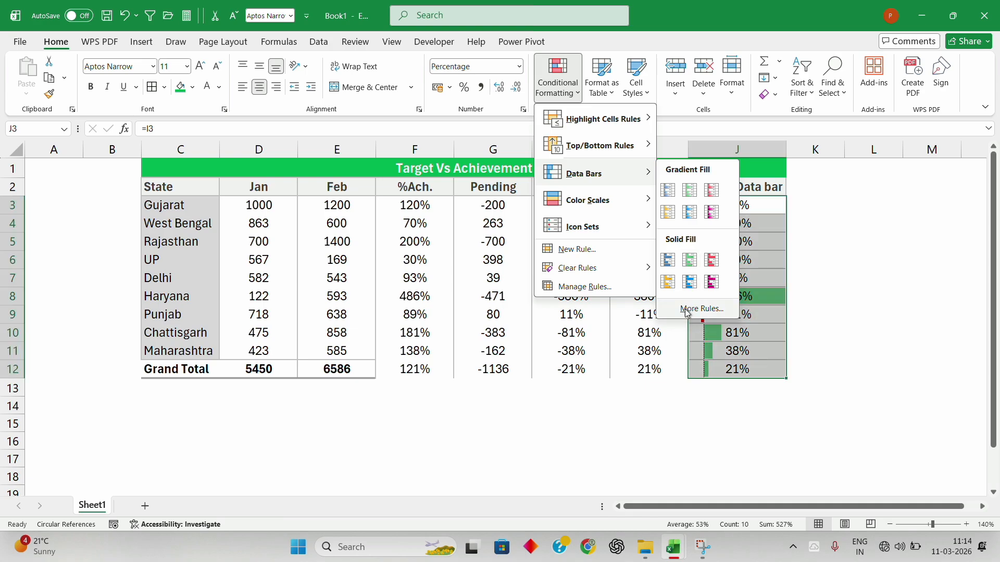
{"action": "left_click", "coordinate": [691, 313]}
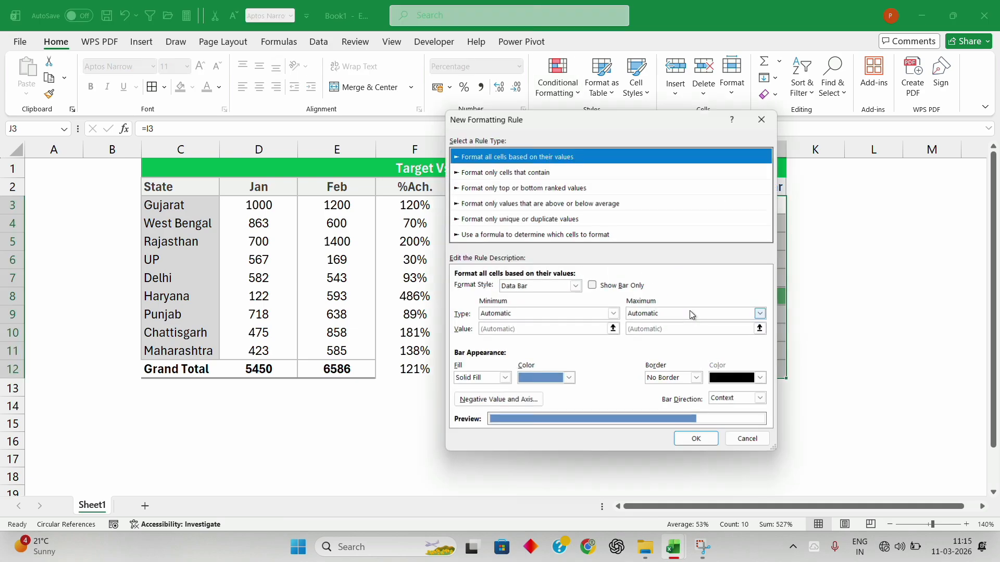
{"action": "left_click", "coordinate": [593, 286]}
{"action": "left_click", "coordinate": [697, 440]}
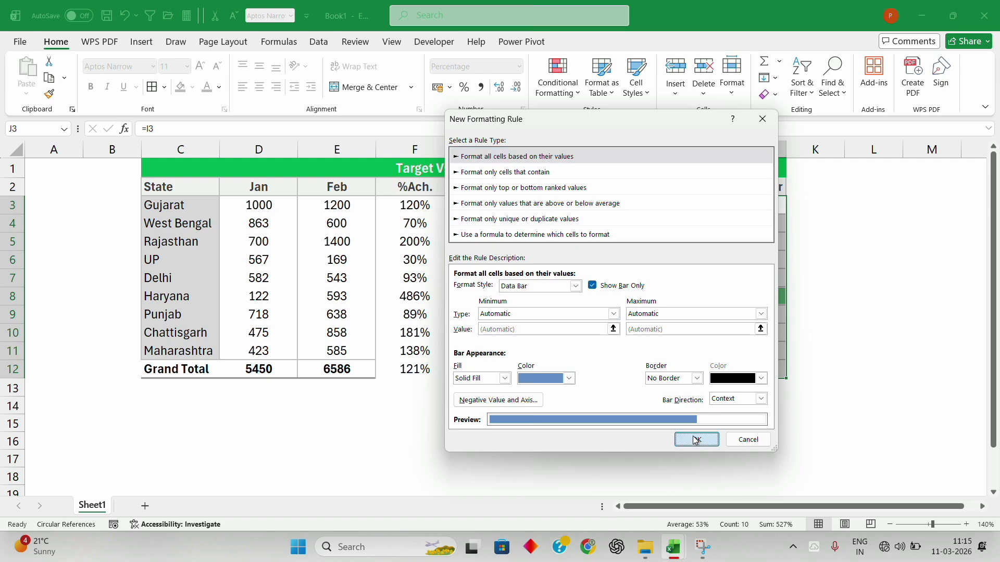
{"action": "left_click", "coordinate": [855, 228]}
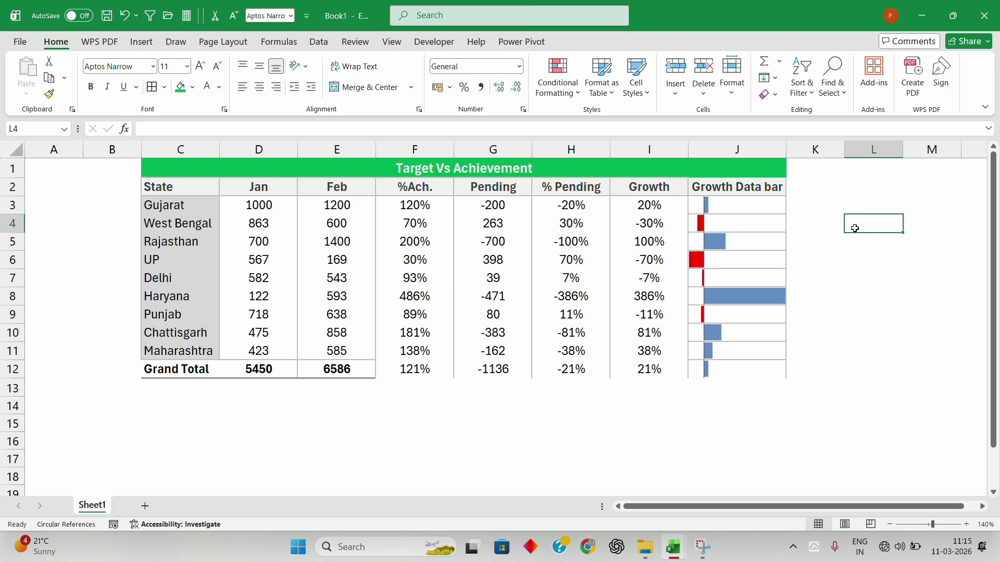
{"action": "left_click", "coordinate": [757, 205]}
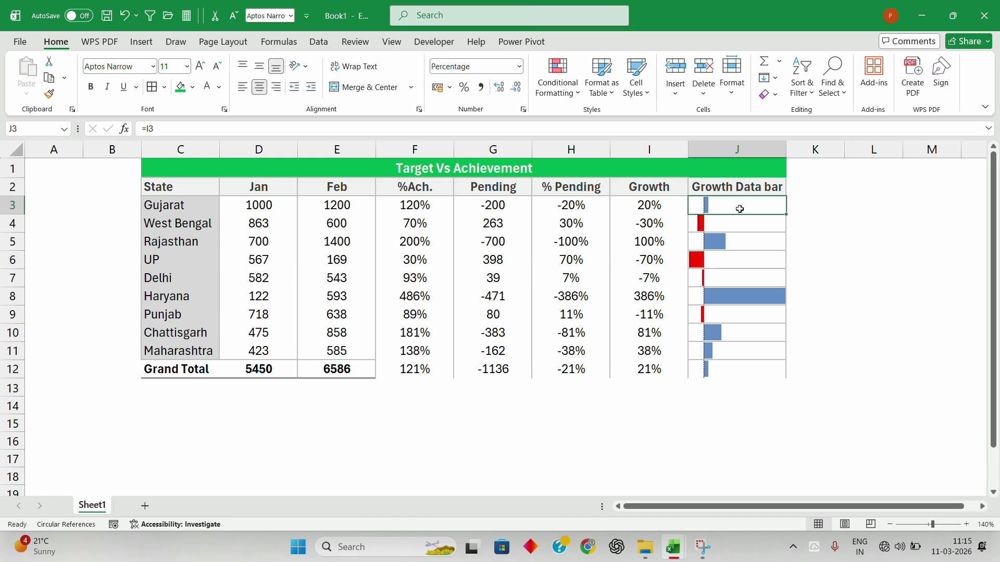
{"action": "key", "text": "super+shift+s"}
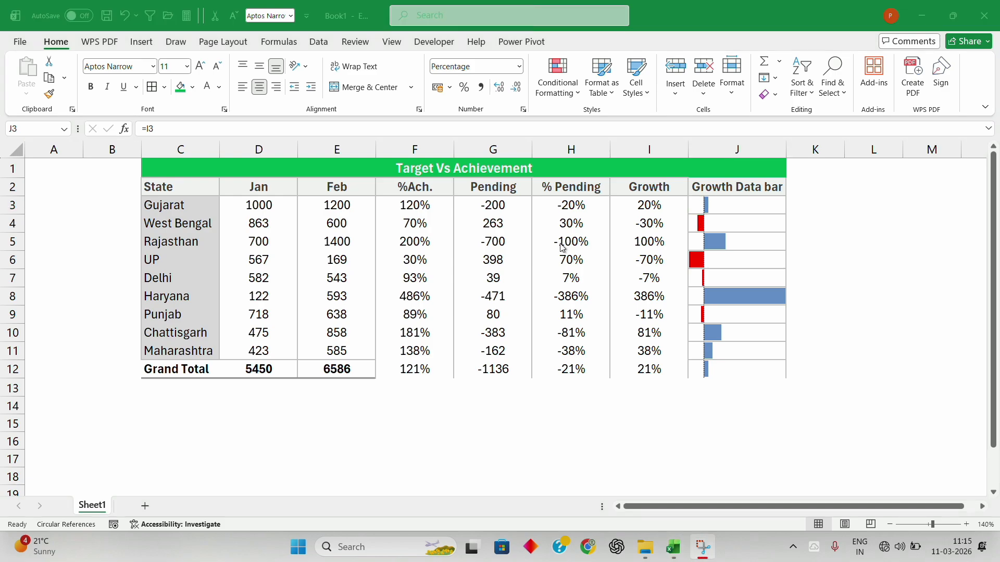
{"action": "left_click", "coordinate": [581, 271]}
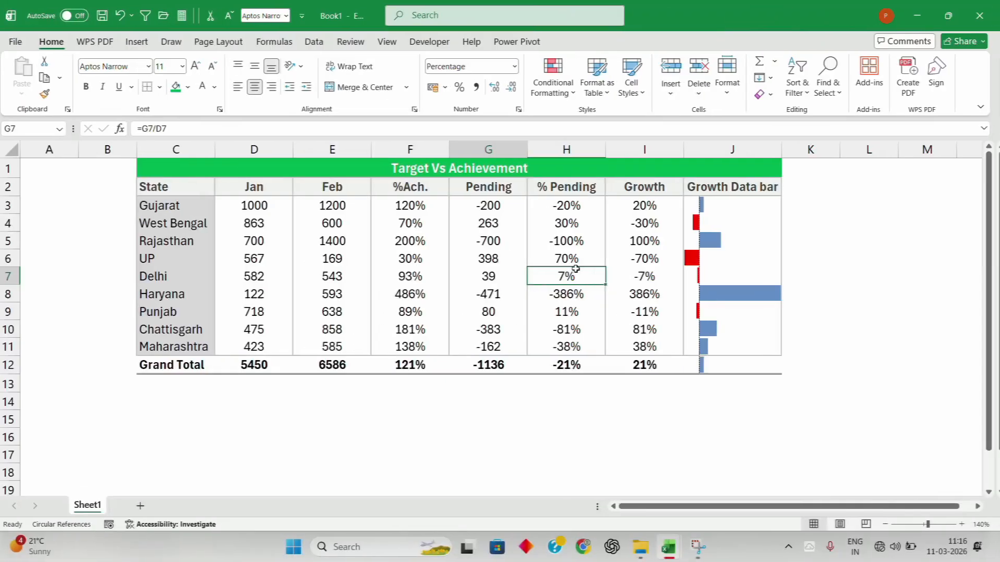
Step: Return to Gujarat's Jan cell and widen the Growth Data bar column so its bars have more room
{"action": "key", "text": "Up"}
{"action": "key", "text": "Left"}
{"action": "key", "text": "Left"}
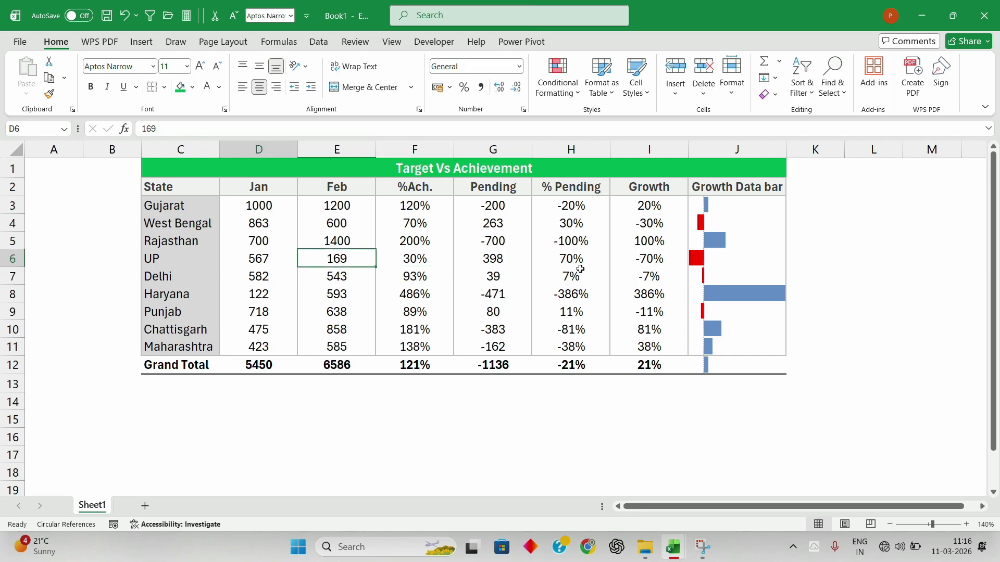
{"action": "key", "text": "Up"}
{"action": "key", "text": "Up"}
{"action": "key", "text": "Up"}
{"action": "left_click_drag", "start_coordinate": [787, 150], "coordinate": [851, 151]}
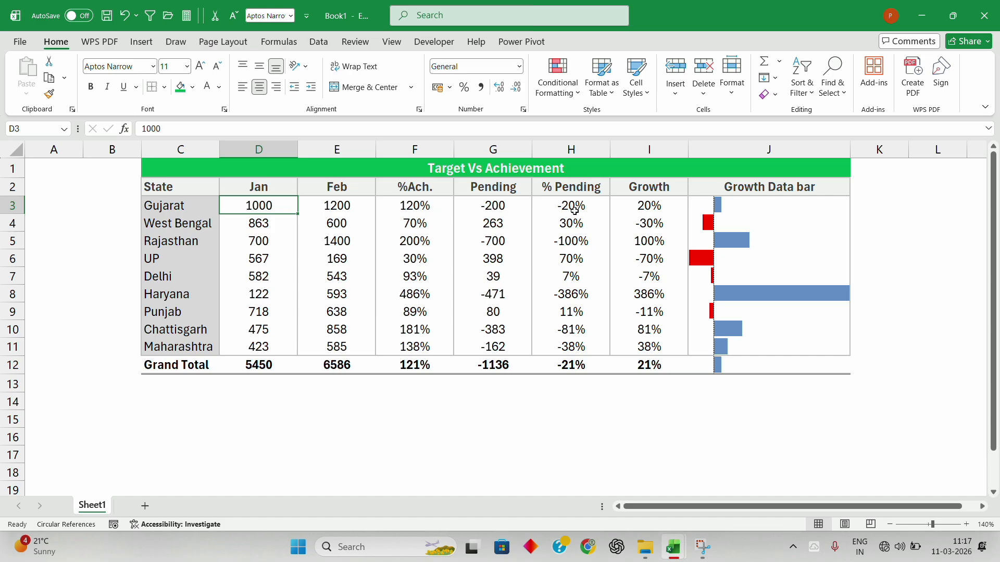
{"action": "left_click", "coordinate": [167, 412]}
{"action": "key", "text": "Down"}
{"action": "key", "text": "Down"}
{"action": "key", "text": "Down"}
{"action": "key", "text": "Down"}
{"action": "key", "text": "Down"}
{"action": "key", "text": "Down"}
{"action": "key", "text": "Down"}
{"action": "key", "text": "Down"}
{"action": "key", "text": "Down"}
{"action": "key", "text": "Down"}
{"action": "key", "text": "Down"}
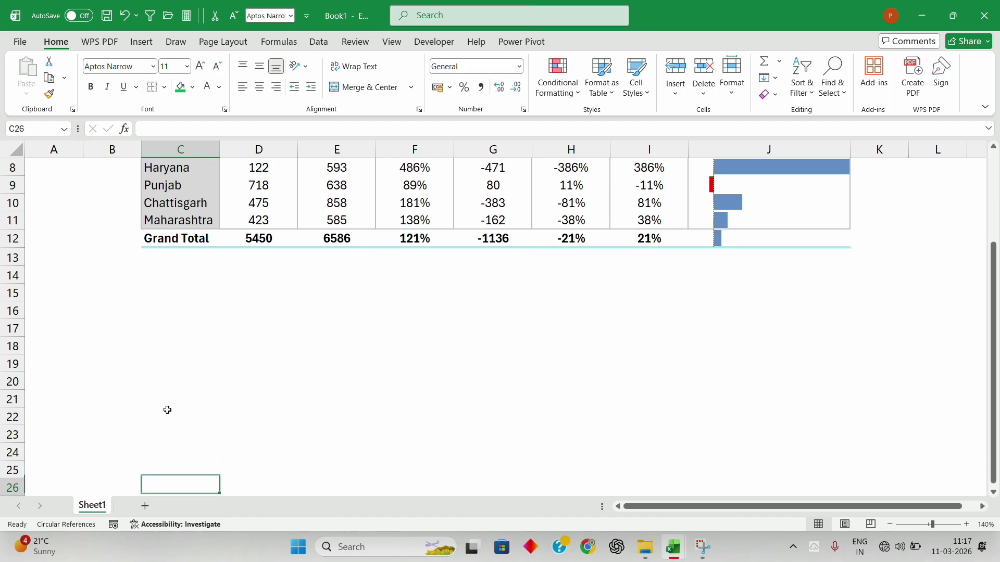
Step: Enter the formula =RANDBETWEEN(12,150) in cell C16, below the report
{"action": "key", "text": "Up"}
{"action": "key", "text": "Up"}
{"action": "key", "text": "Up"}
{"action": "key", "text": "Up"}
{"action": "key", "text": "Up"}
{"action": "key", "text": "Up"}
{"action": "key", "text": "Up"}
{"action": "key", "text": "Up"}
{"action": "key", "text": "Up"}
{"action": "key", "text": "Up"}
{"action": "key", "text": "F2"}
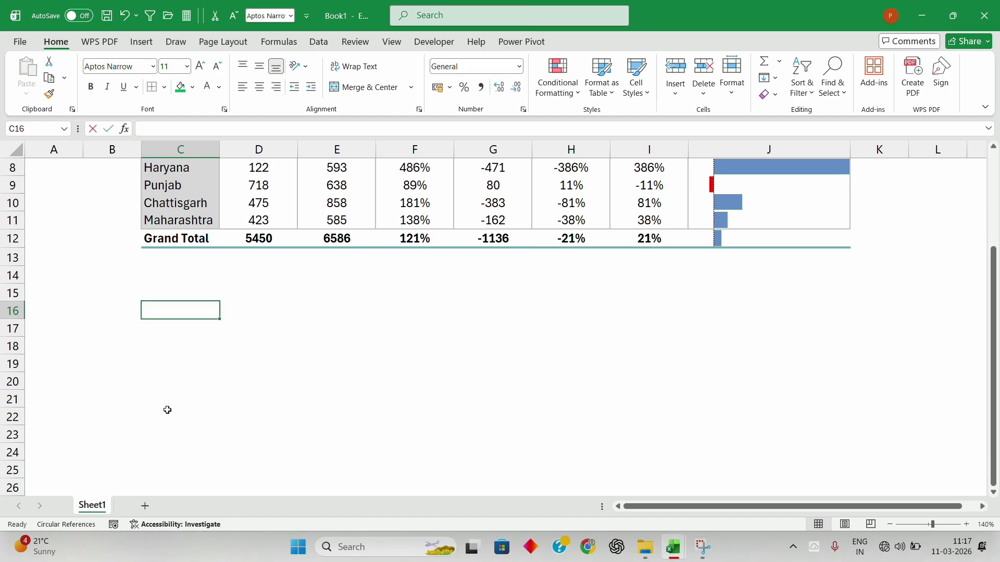
{"action": "type", "text": "=ra"}
{"action": "key", "text": "Tab"}
{"action": "key", "text": "Left"}
{"action": "type", "text": "=RANDBETWEEN(12,150"}
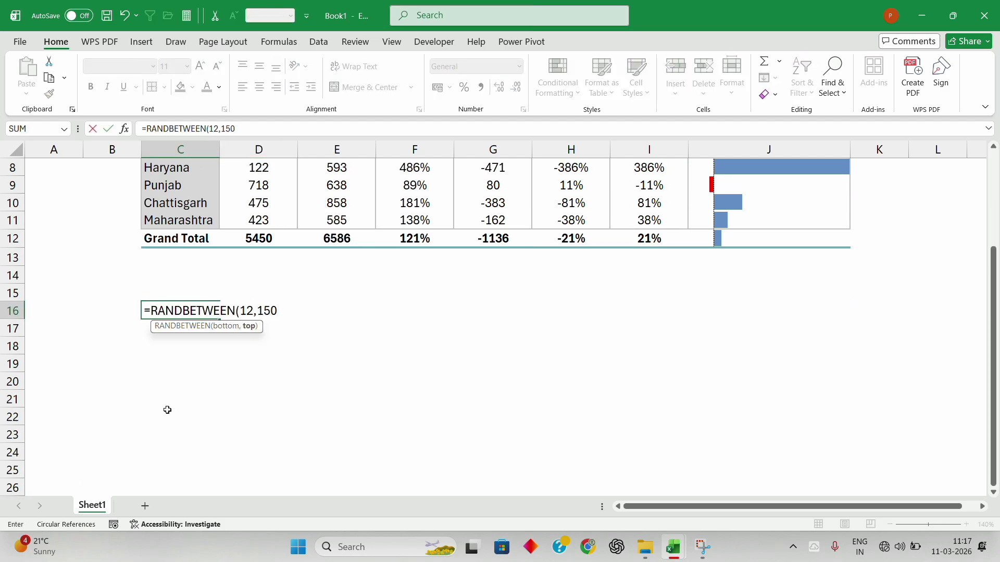
{"action": "key", "text": "ctrl+Return"}
Step: Fill the random-number formula from C16 down and across the range C16:I19
{"action": "key", "text": "shift+Right"}
{"action": "key", "text": "shift+Right"}
{"action": "key", "text": "shift+Right"}
{"action": "key", "text": "shift+Right"}
{"action": "key", "text": "shift+Right"}
{"action": "key", "text": "shift+Right"}
{"action": "key", "text": "shift+Down"}
{"action": "key", "text": "shift+Down"}
{"action": "key", "text": "shift+Down"}
{"action": "key", "text": "ctrl+d"}
{"action": "key", "text": "ctrl+r"}
Step: Replace the random-number formulas in C16:I19 with their static values
{"action": "key", "text": "ctrl+c"}
{"action": "key", "text": "ctrl+alt+v"}
{"action": "key", "text": "v"}
{"action": "key", "text": "Return"}
{"action": "key", "text": "Up"}
{"action": "key", "text": "Down"}
{"action": "key", "text": "ctrl+shift+Right"}
{"action": "key", "text": "ctrl+shift+Down"}
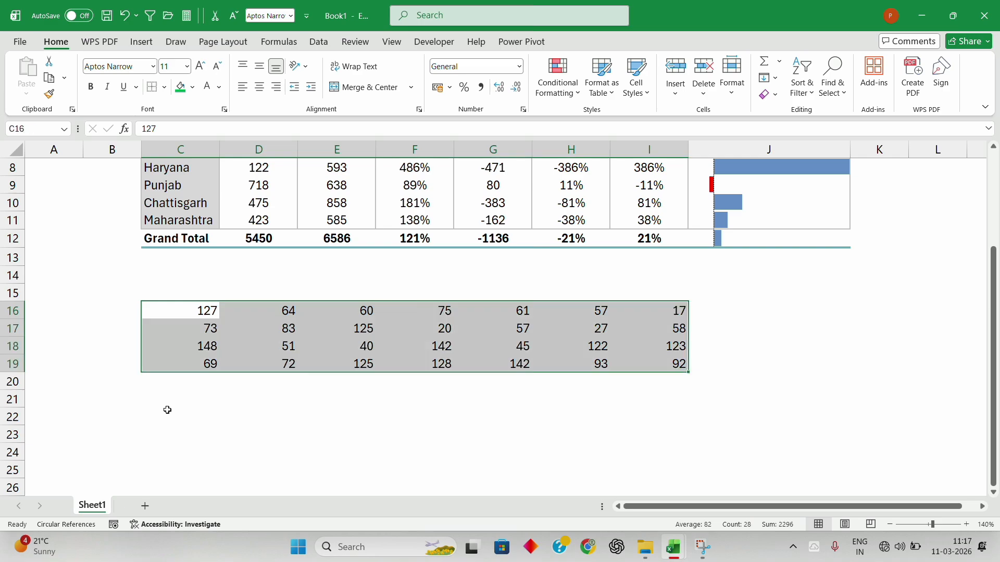
Step: Insert a line sparkline in J16 for the sample values in C16:I16
{"action": "key", "text": "Right"}
{"action": "key", "text": "ctrl+Right"}
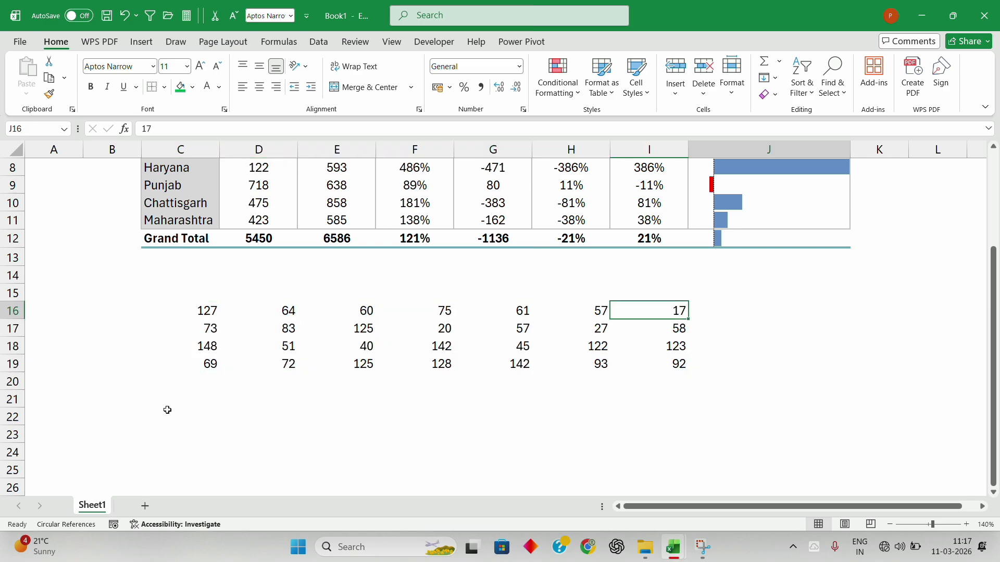
{"action": "key", "text": "Right"}
{"action": "key", "text": "Left"}
{"action": "key", "text": "ctrl+Left"}
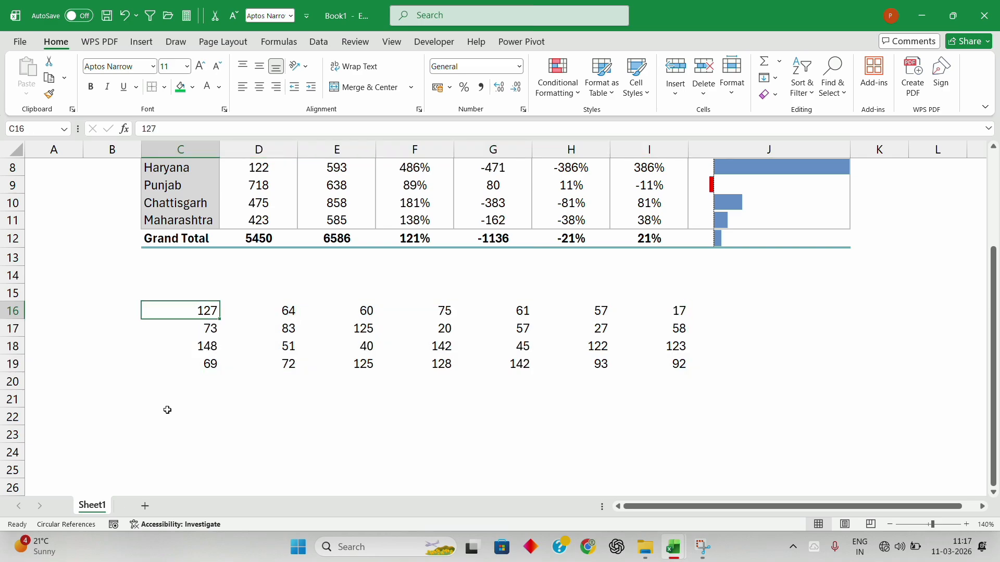
{"action": "key", "text": "ctrl+shift+Right"}
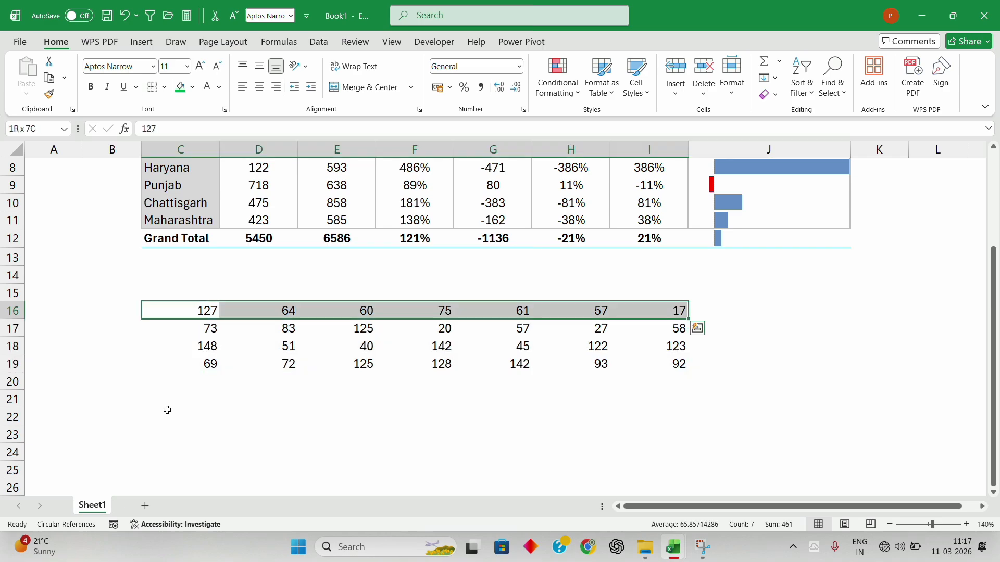
{"action": "left_click", "coordinate": [697, 329]}
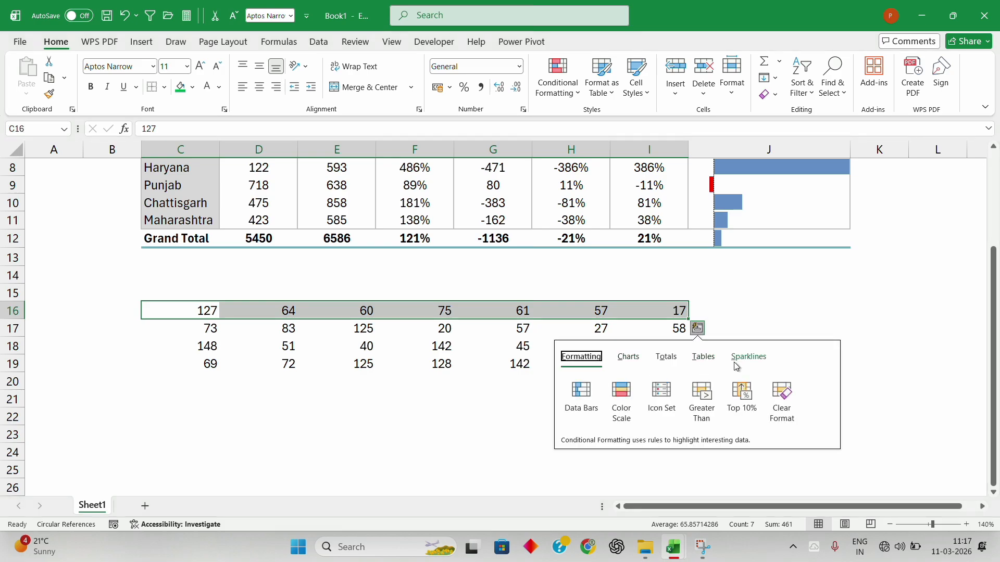
{"action": "left_click", "coordinate": [761, 363]}
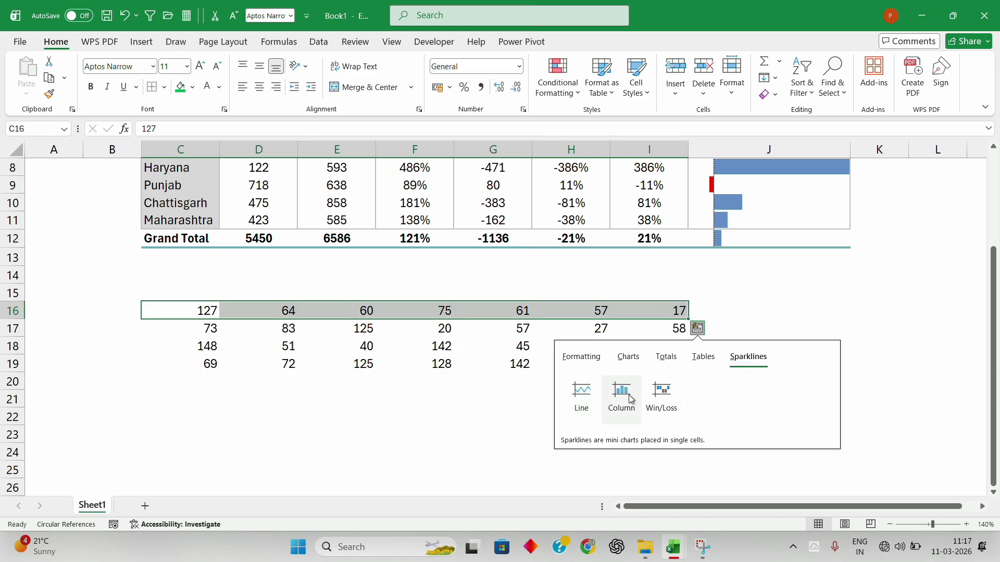
{"action": "left_click", "coordinate": [581, 393]}
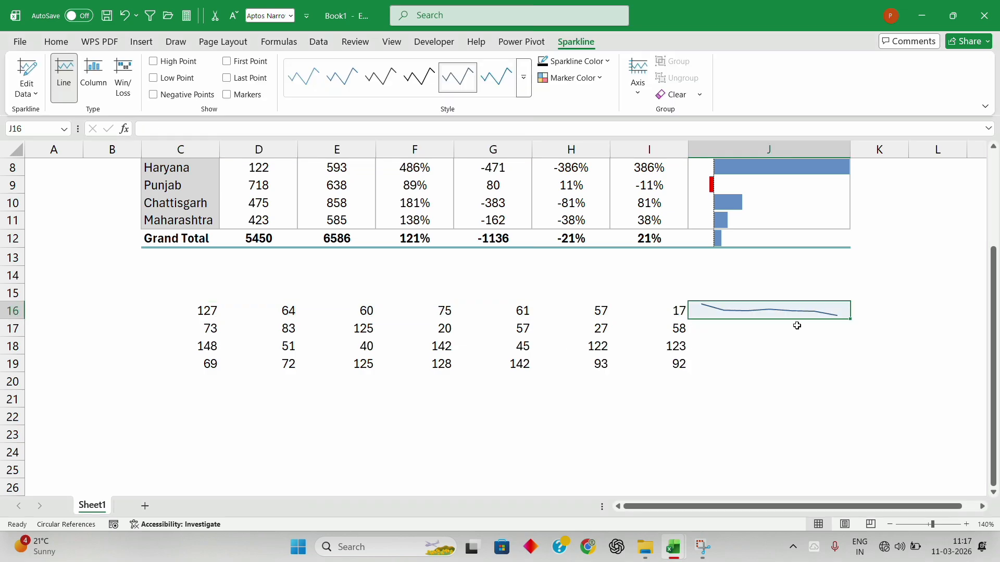
Step: Copy the J16 line sparkline down to J19 to cover every sample row
{"action": "left_click", "coordinate": [199, 311]}
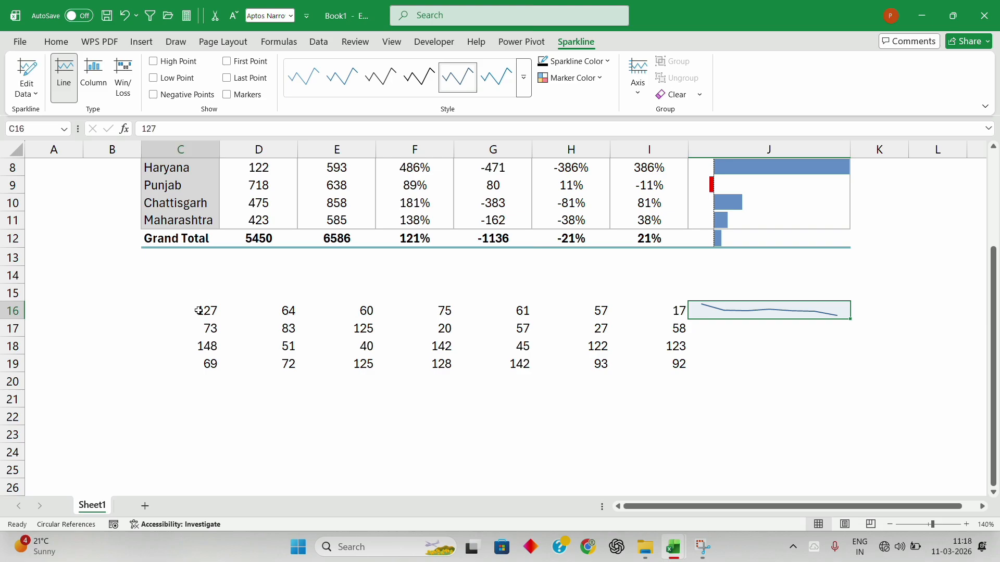
{"action": "key", "text": "ctrl+shift+Right"}
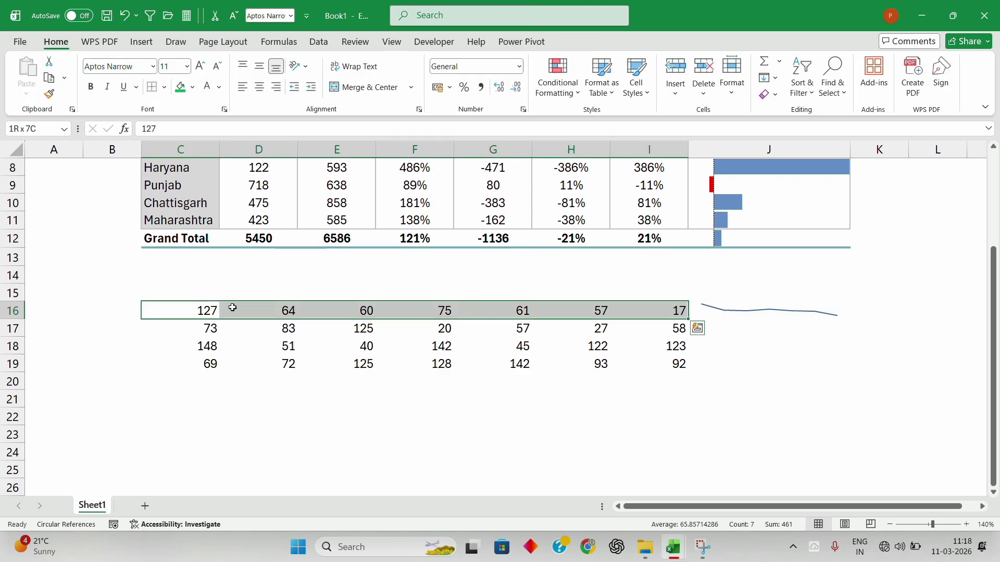
{"action": "left_click", "coordinate": [728, 307]}
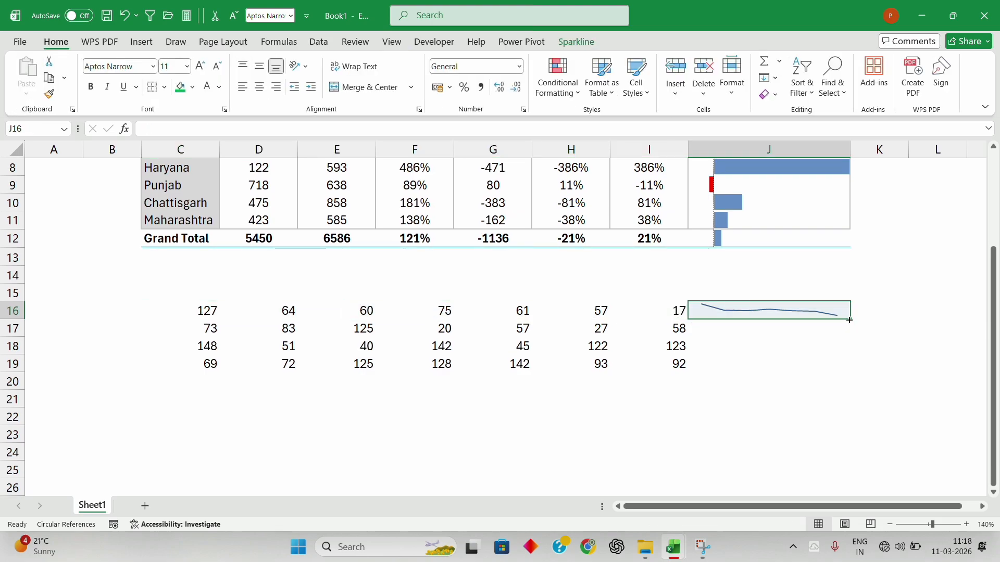
{"action": "left_click_drag", "start_coordinate": [849, 321], "coordinate": [849, 365]}
{"action": "left_click", "coordinate": [882, 332]}
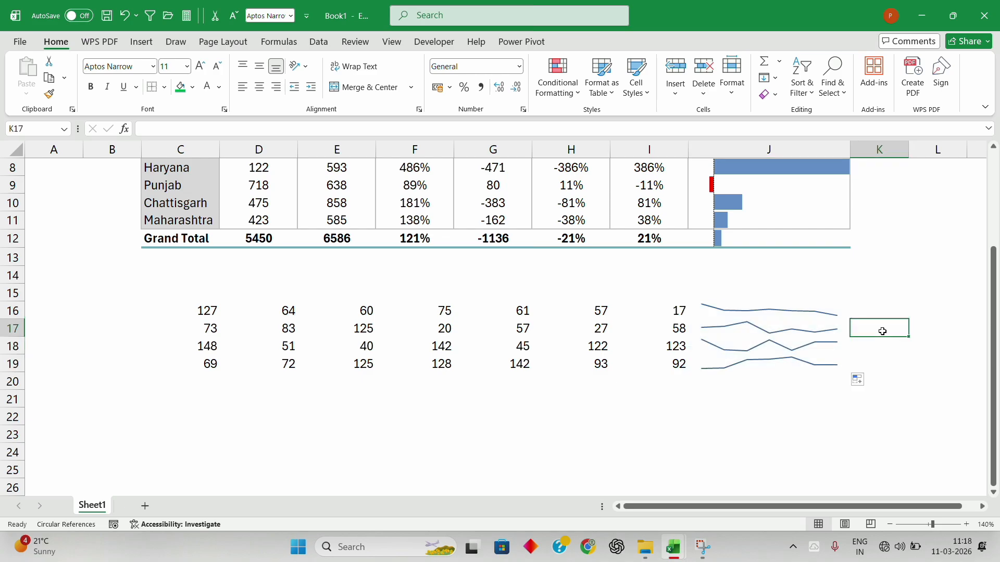
Step: Examine the line sparklines in J16:J19 beside their sample rows
{"action": "key", "text": "Left"}
{"action": "key", "text": "Up"}
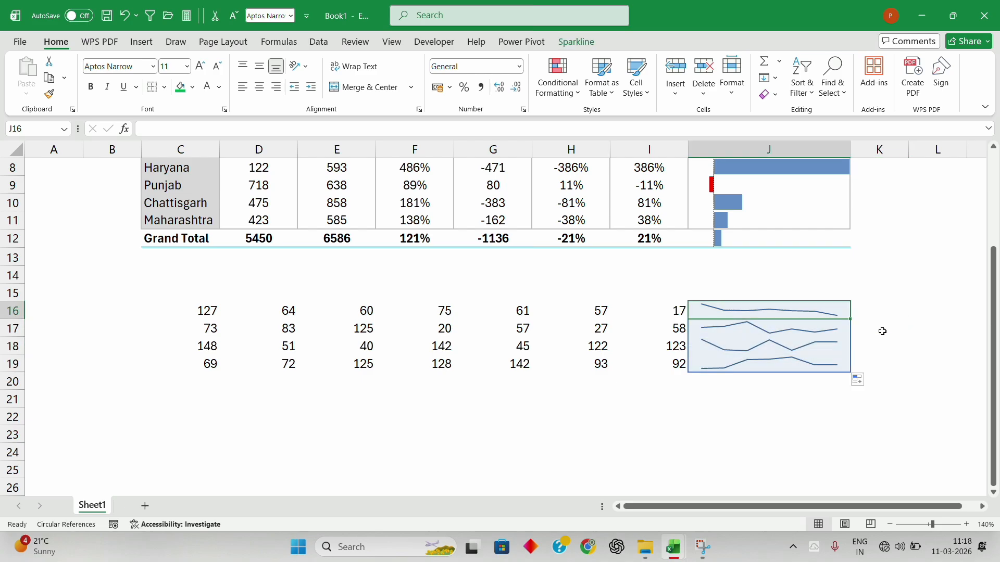
{"action": "key", "text": "Right"}
{"action": "key", "text": "ctrl+z"}
{"action": "key", "text": "Right"}
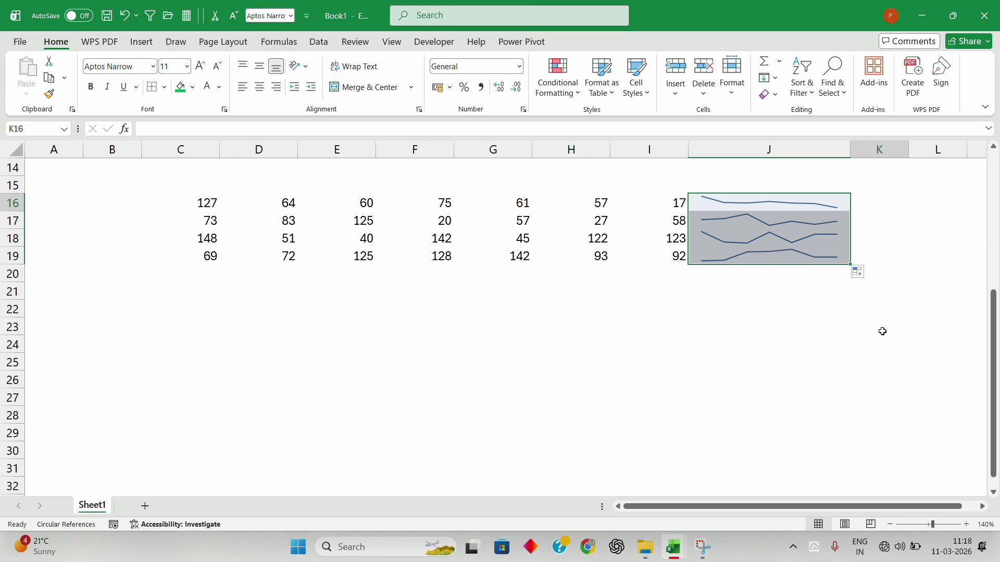
{"action": "key", "text": "Up"}
{"action": "key", "text": "Left"}
{"action": "key", "text": "Left"}
{"action": "key", "text": "Down"}
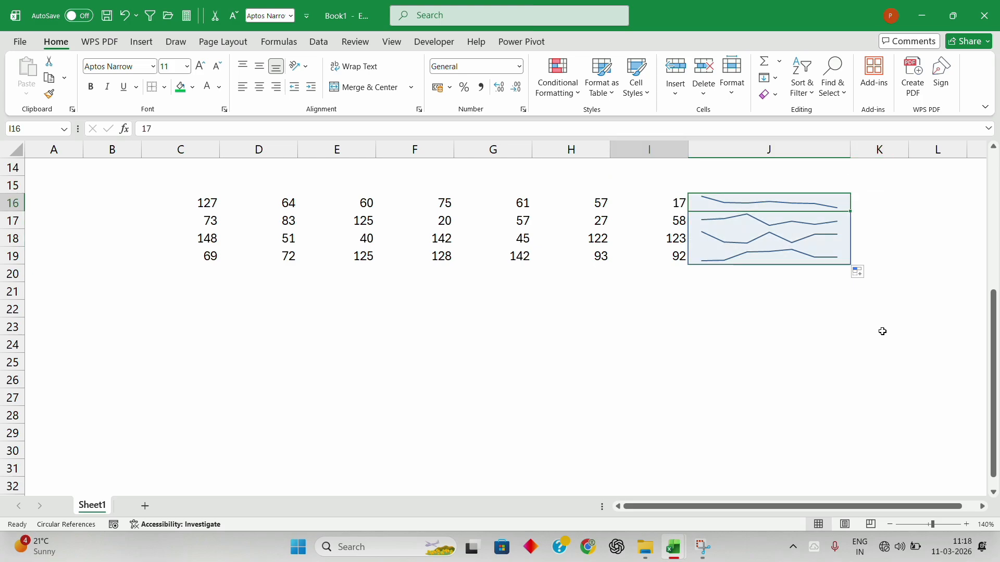
Step: Delete the sample numbers and sparklines in C16:J19
{"action": "key", "text": "ctrl+Left"}
{"action": "key", "text": "ctrl+Left"}
{"action": "key", "text": "ctrl+Right"}
{"action": "key", "text": "ctrl+shift+Right"}
{"action": "key", "text": "ctrl+shift+Down"}
{"action": "key", "text": "shift+Right"}
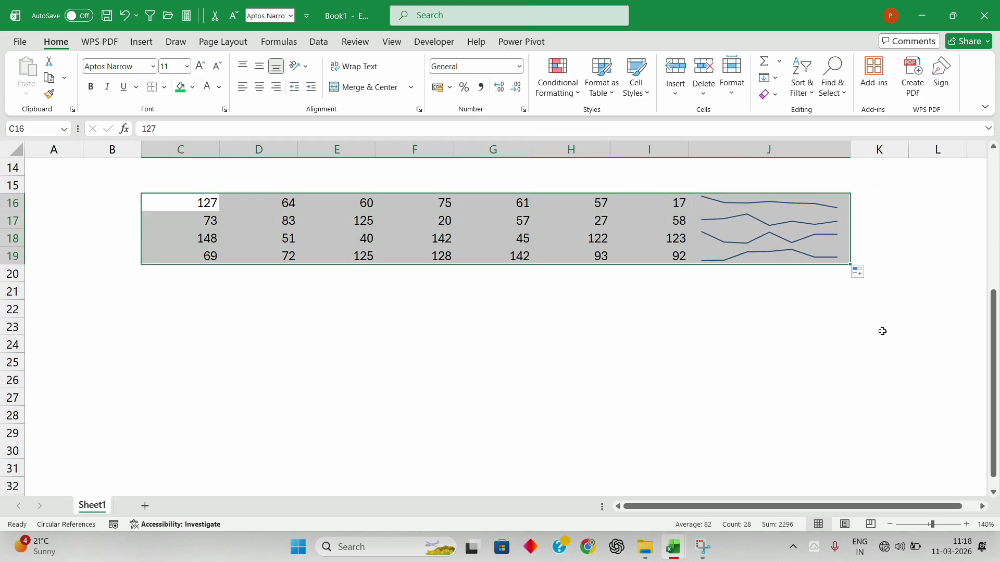
{"action": "key", "text": "Delete"}
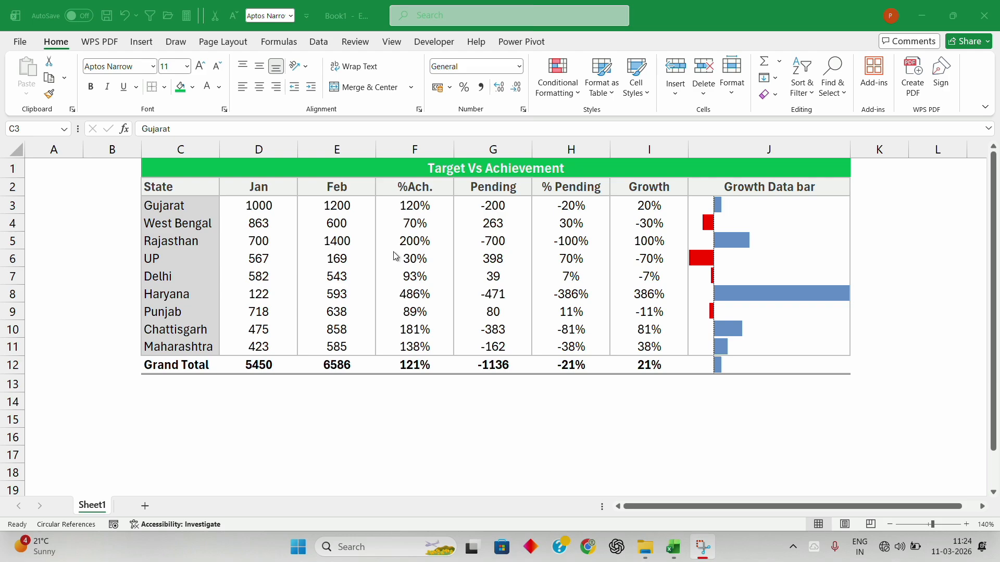
Step: Examine the positive and negative percentages in the Growth column, starting from Gujarat's row
{"action": "left_click", "coordinate": [626, 207]}
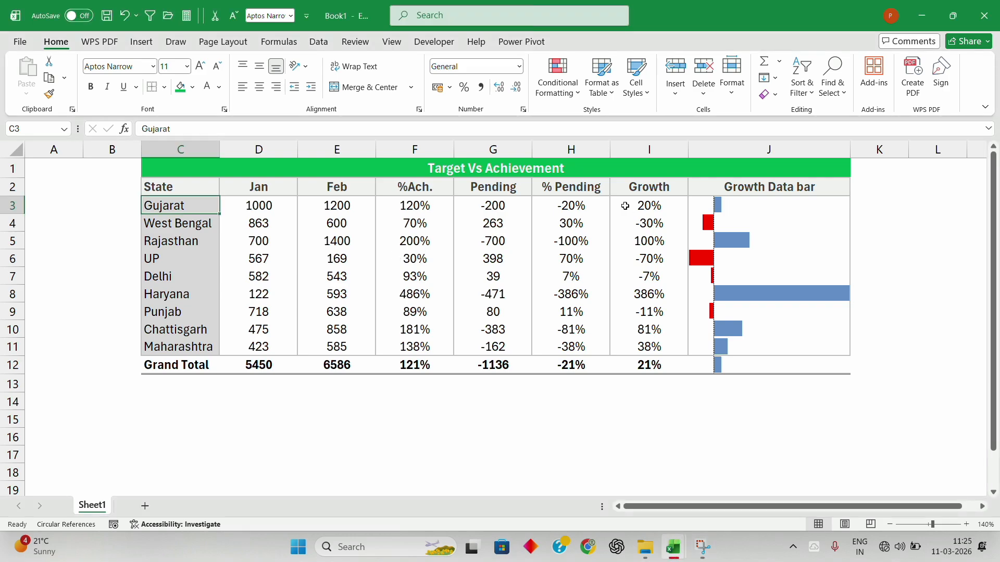
{"action": "left_click", "coordinate": [637, 210]}
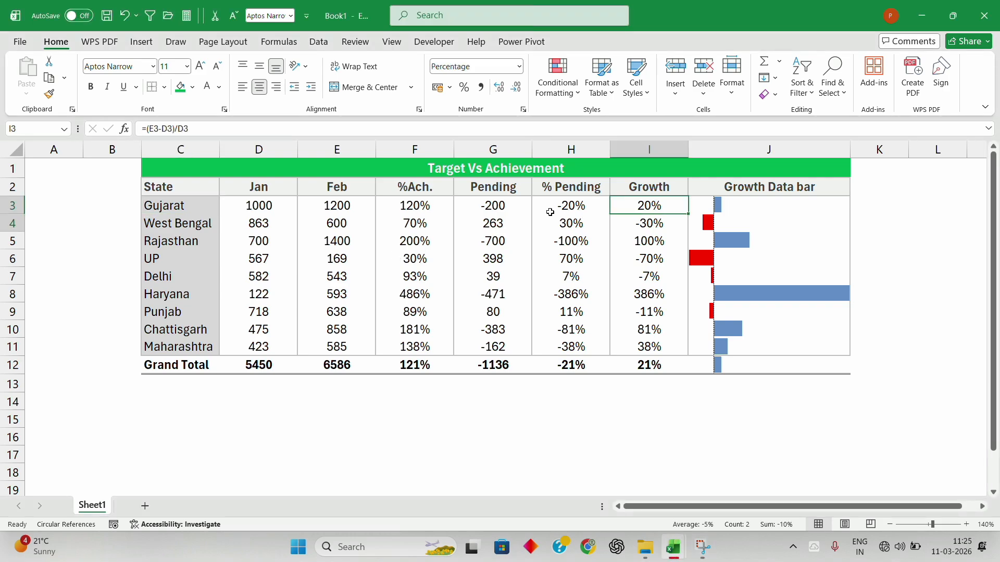
{"action": "key", "text": "Down"}
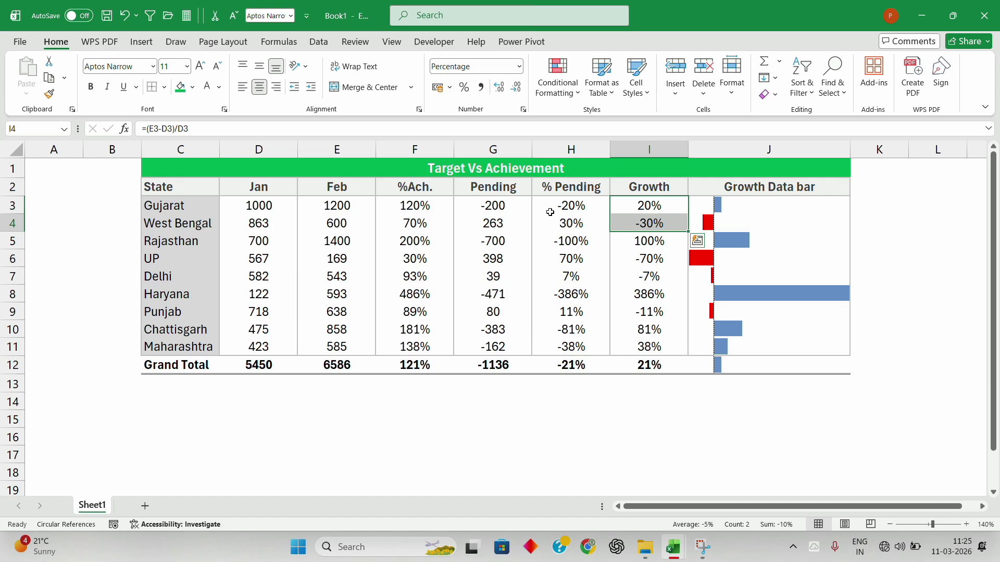
{"action": "key", "text": "Down"}
{"action": "key", "text": "Up"}
{"action": "key", "text": "Up"}
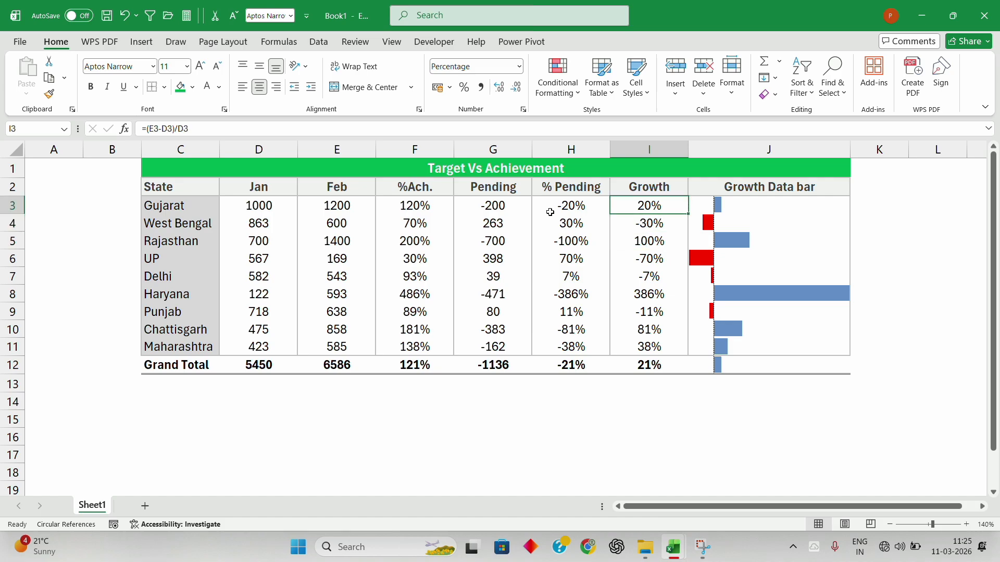
{"action": "key", "text": "Down"}
{"action": "key", "text": "Down"}
{"action": "key", "text": "Down"}
{"action": "key", "text": "Down"}
{"action": "key", "text": "Down"}
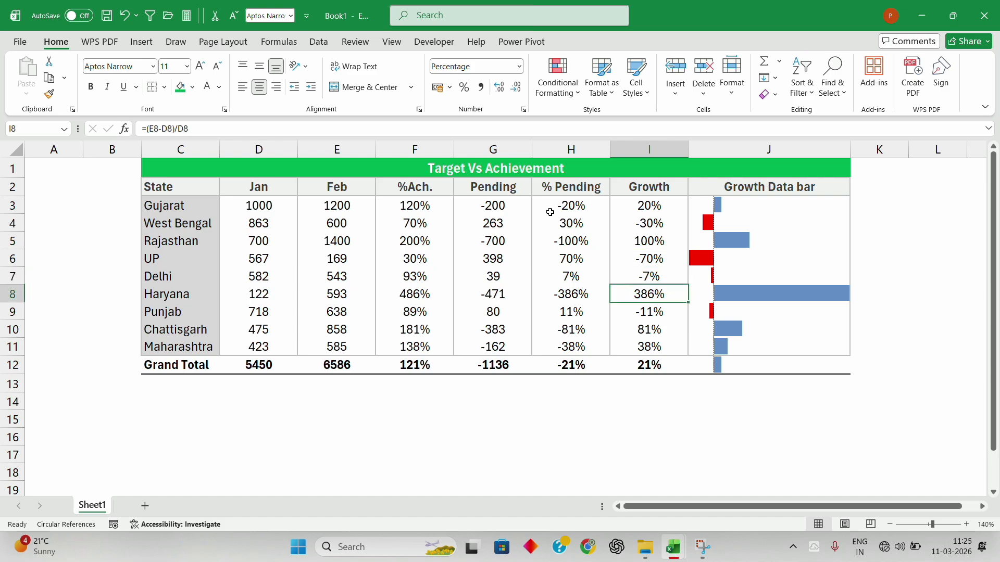
{"action": "key", "text": "Up"}
{"action": "key", "text": "Up"}
{"action": "key", "text": "Up"}
{"action": "key", "text": "Up"}
{"action": "key", "text": "Up"}
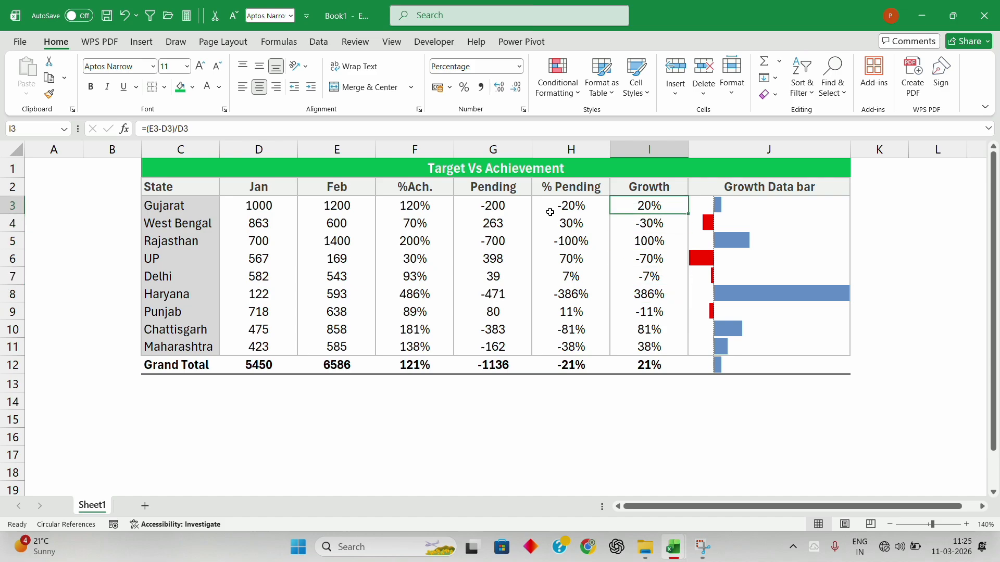
{"action": "key", "text": "Down"}
{"action": "key", "text": "Up"}
{"action": "key", "text": "ctrl+shift+Down"}
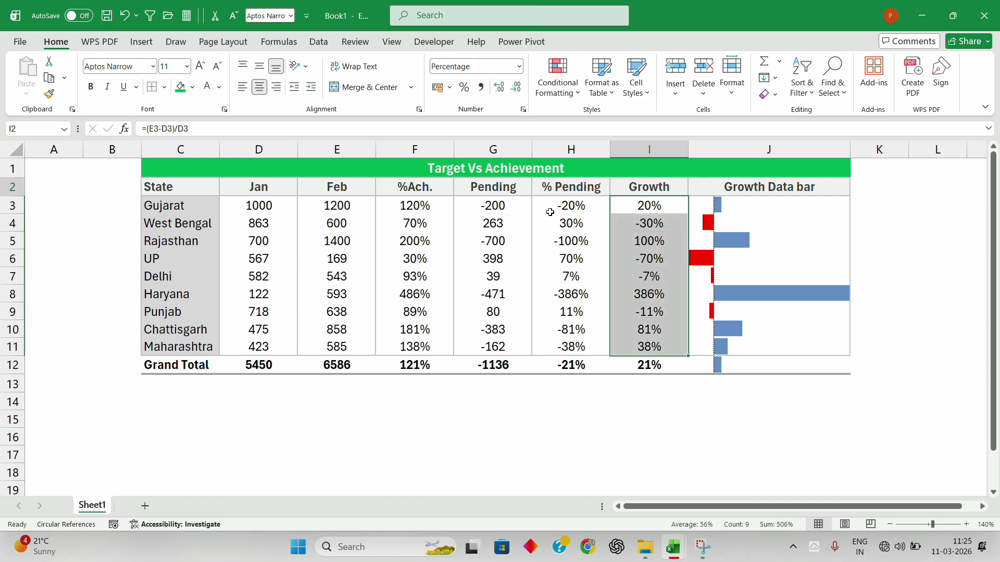
{"action": "key", "text": "Up"}
{"action": "key", "text": "Down"}
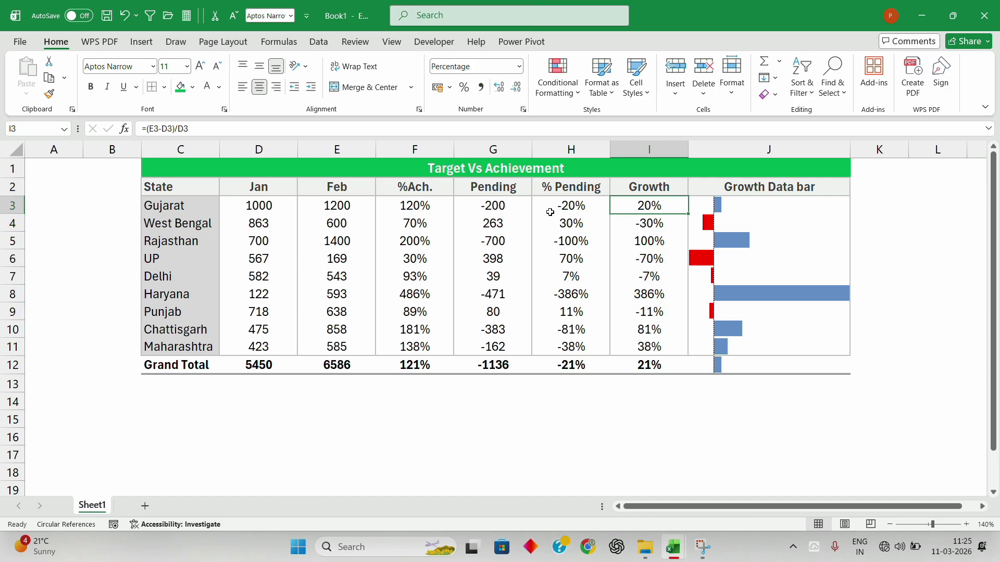
Step: Apply the custom number format [green]0%;[red]0% to the Growth values from Gujarat through Maharashtra
{"action": "key", "text": "shift+Down"}
{"action": "key", "text": "shift+Down"}
{"action": "key", "text": "shift+Down"}
{"action": "key", "text": "shift+Down"}
{"action": "key", "text": "shift+Down"}
{"action": "key", "text": "shift+Down"}
{"action": "key", "text": "shift+Down"}
{"action": "key", "text": "shift+Down"}
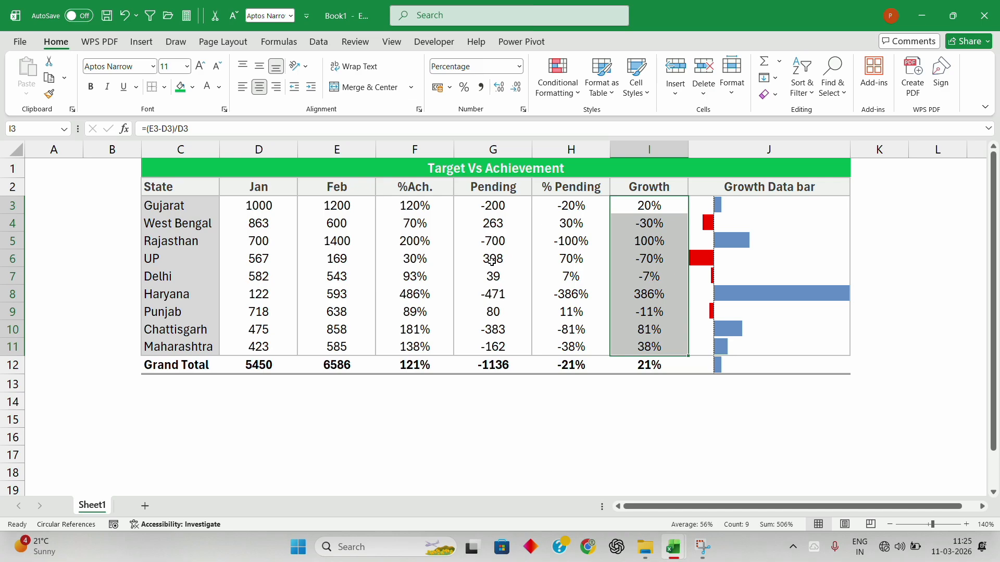
{"action": "key", "text": "ctrl+1"}
{"action": "left_click", "coordinate": [463, 129]}
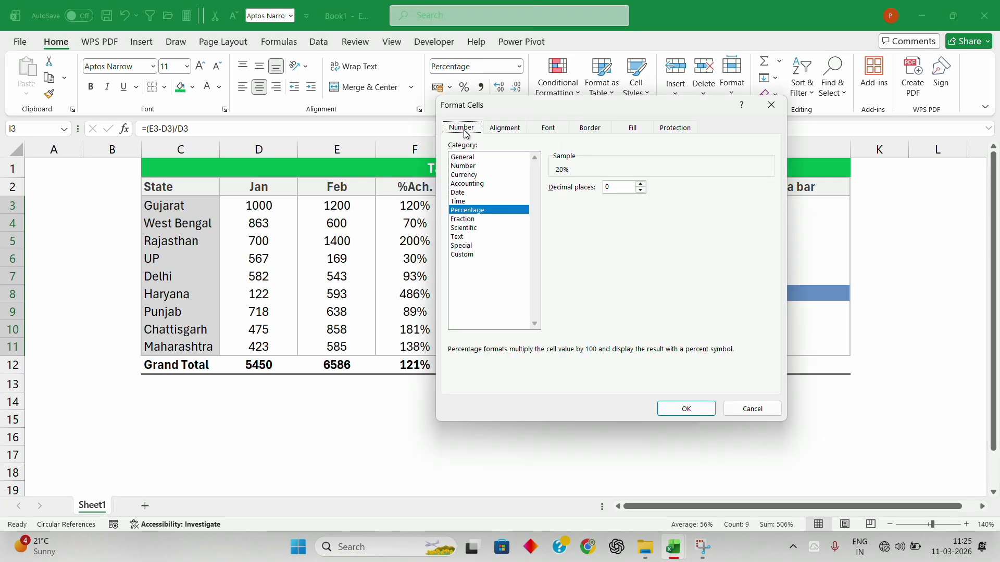
{"action": "left_click", "coordinate": [474, 254]}
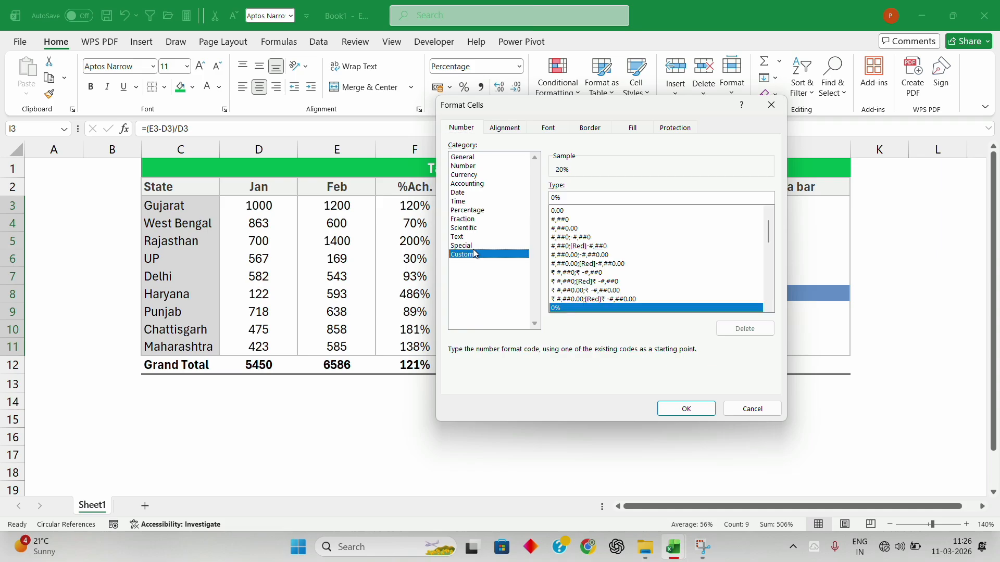
{"action": "double_click", "coordinate": [565, 199]}
{"action": "key", "text": "BackSpace"}
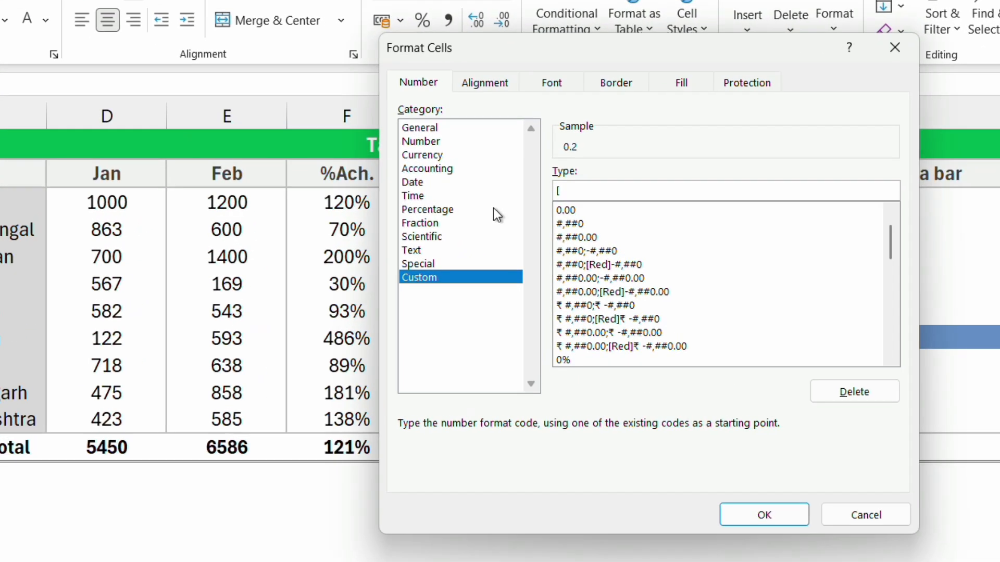
{"action": "type", "text": "[green]0%;[red]"}
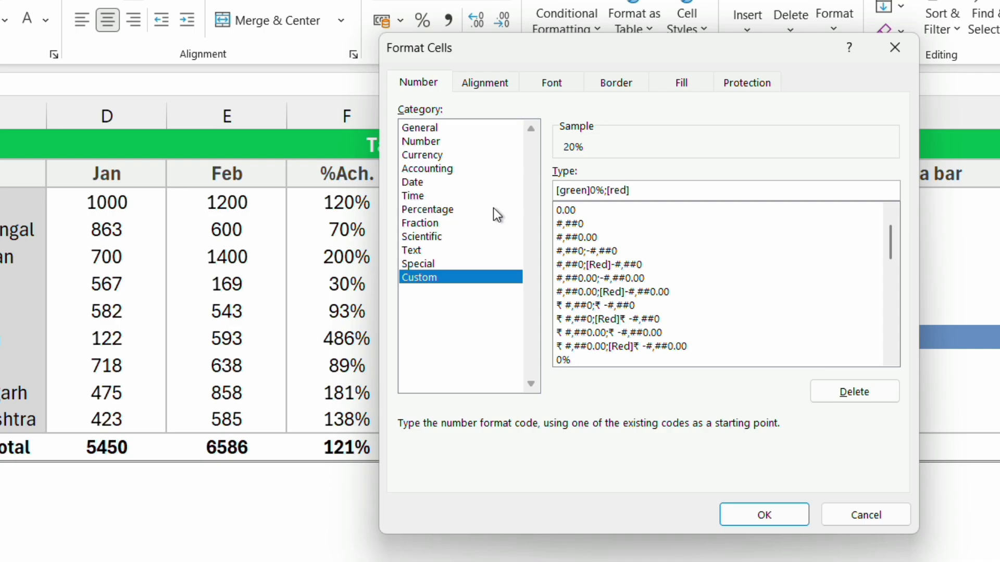
{"action": "type", "text": "0%"}
{"action": "left_click", "coordinate": [742, 516]}
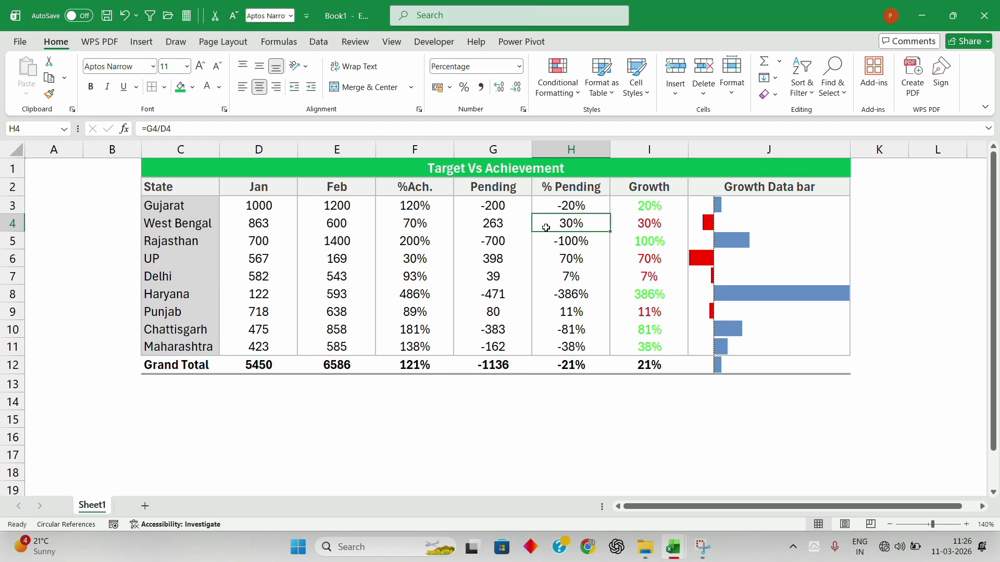
Step: Compare the Growth cell colours of Gujarat and West Bengal
{"action": "key", "text": "Up"}
{"action": "key", "text": "Right"}
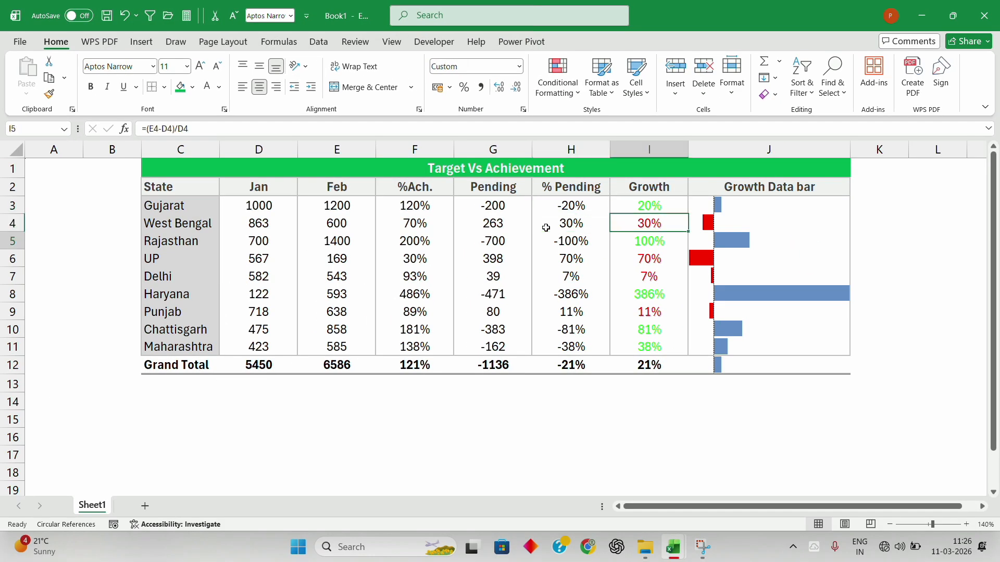
{"action": "key", "text": "Up"}
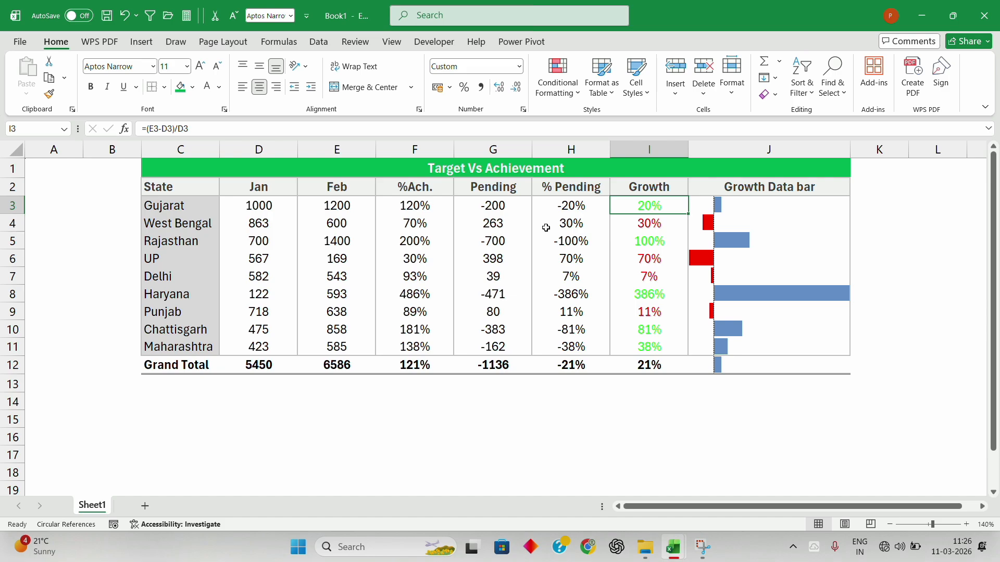
{"action": "key", "text": "Down"}
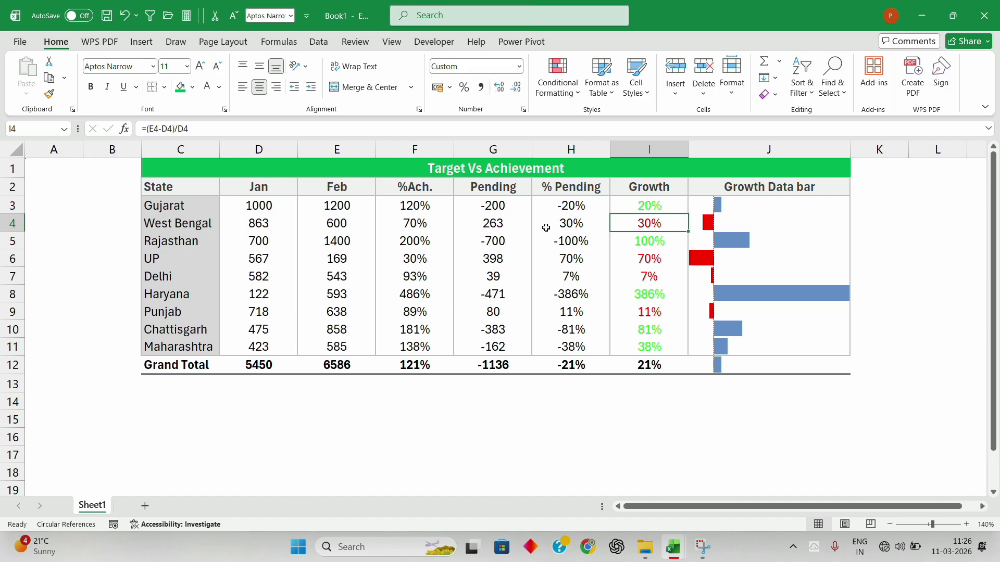
Step: Review the Given Order and Delivered figures for Zomato, Blinkit and Swiggy in the lower table
{"action": "key", "text": "Right"}
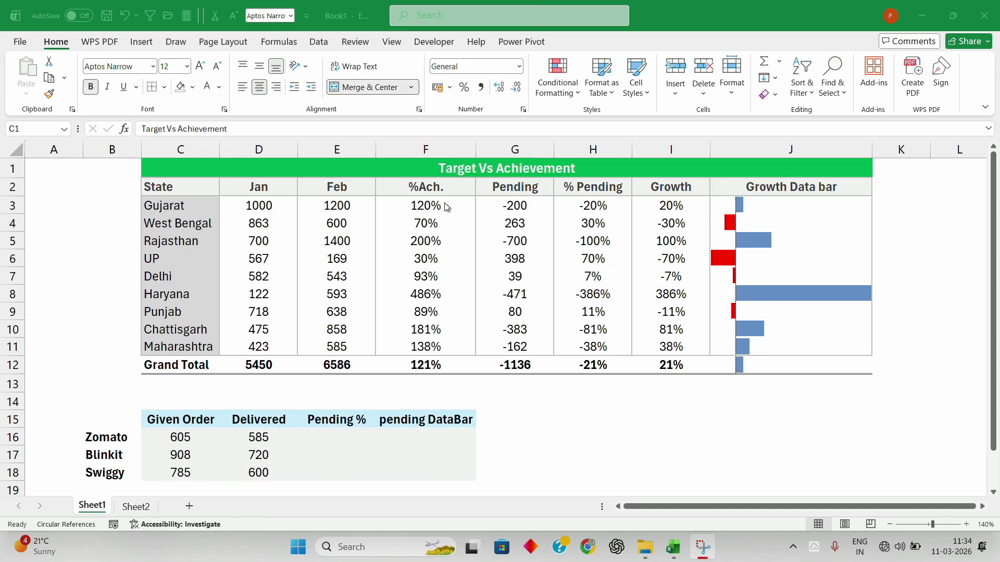
{"action": "left_click", "coordinate": [157, 418]}
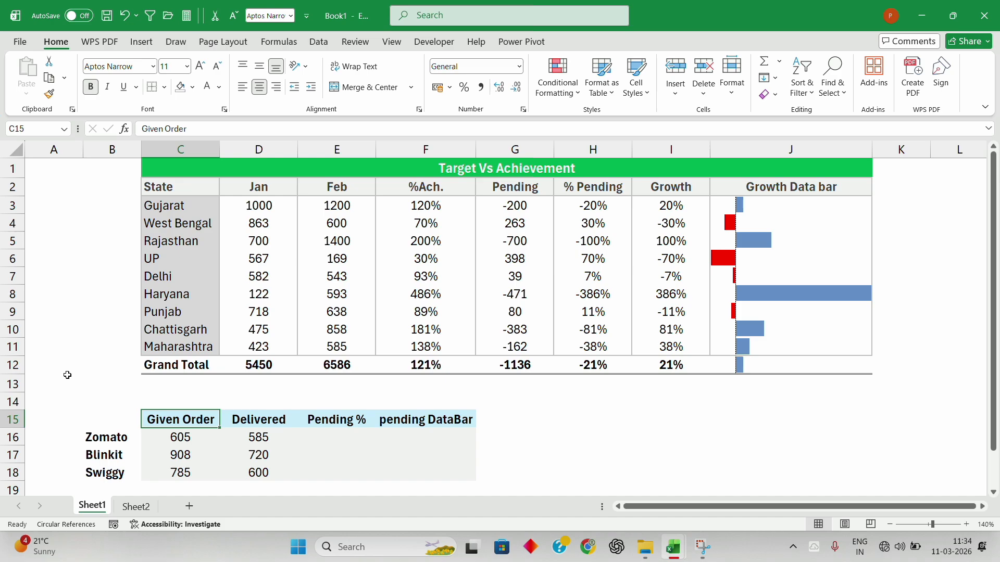
{"action": "key", "text": "Left"}
{"action": "key", "text": "Down"}
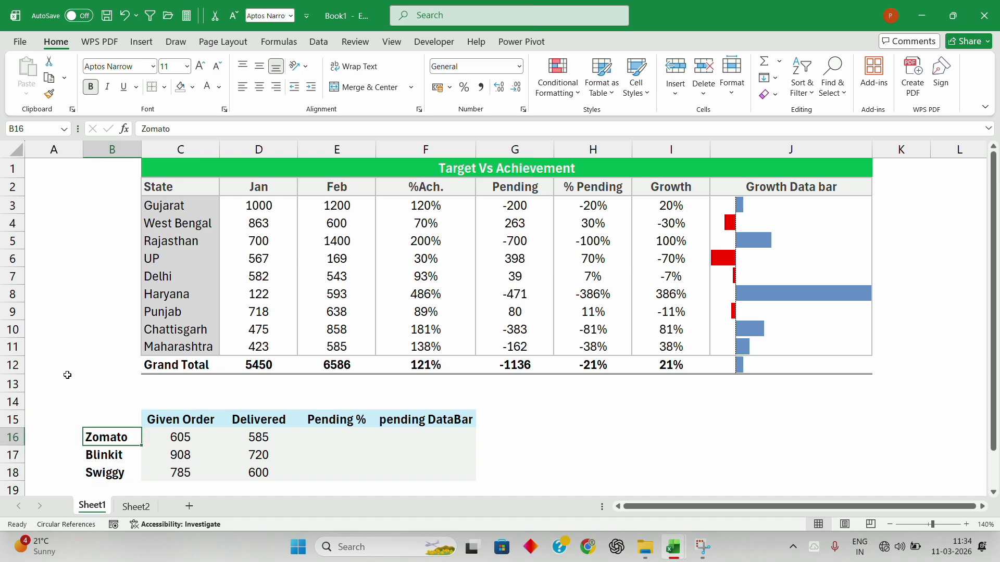
{"action": "key", "text": "Down"}
{"action": "key", "text": "Down"}
{"action": "key", "text": "Up"}
{"action": "key", "text": "Up"}
{"action": "key", "text": "Right"}
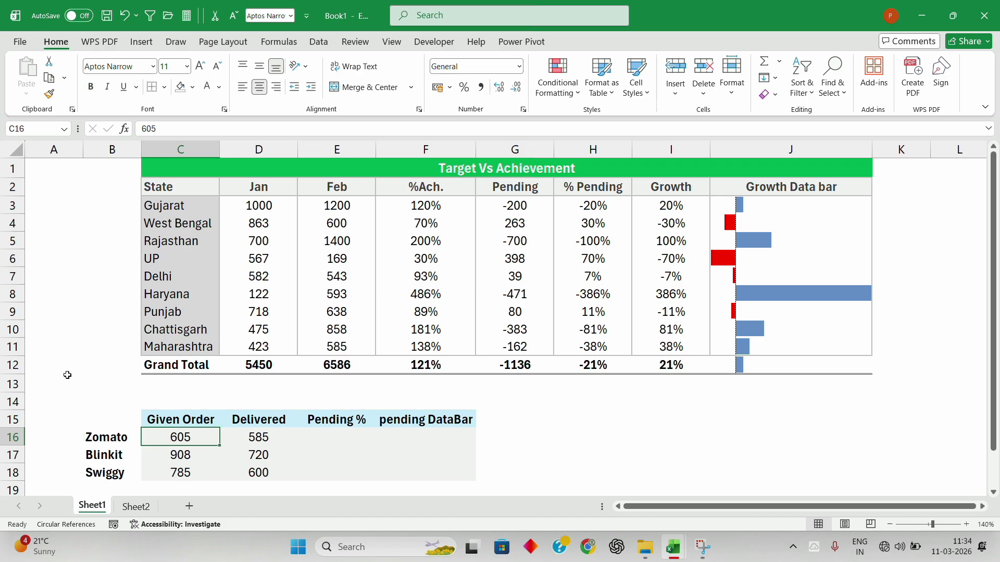
{"action": "key", "text": "Down"}
{"action": "key", "text": "Down"}
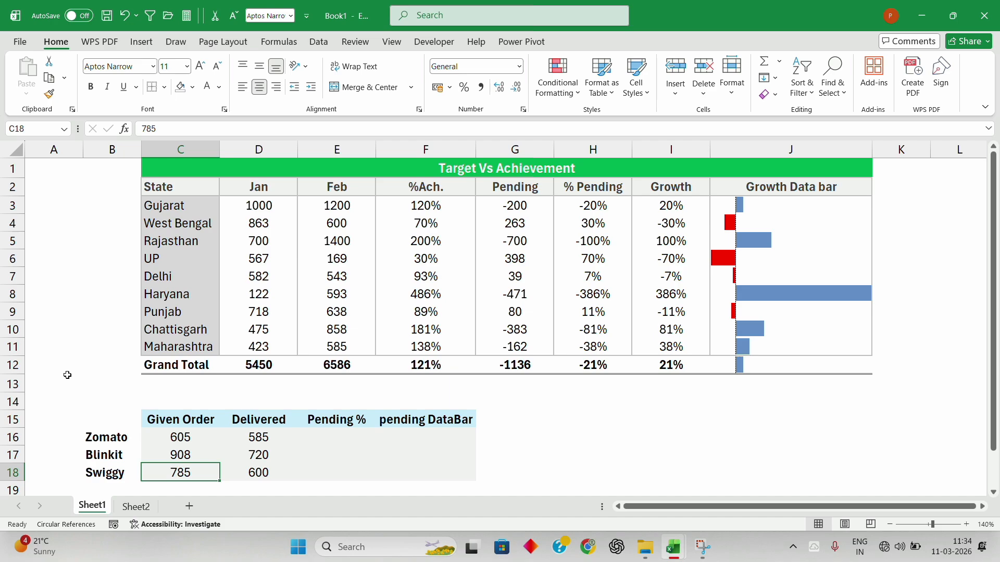
{"action": "key", "text": "Up"}
{"action": "key", "text": "Up"}
{"action": "key", "text": "Right"}
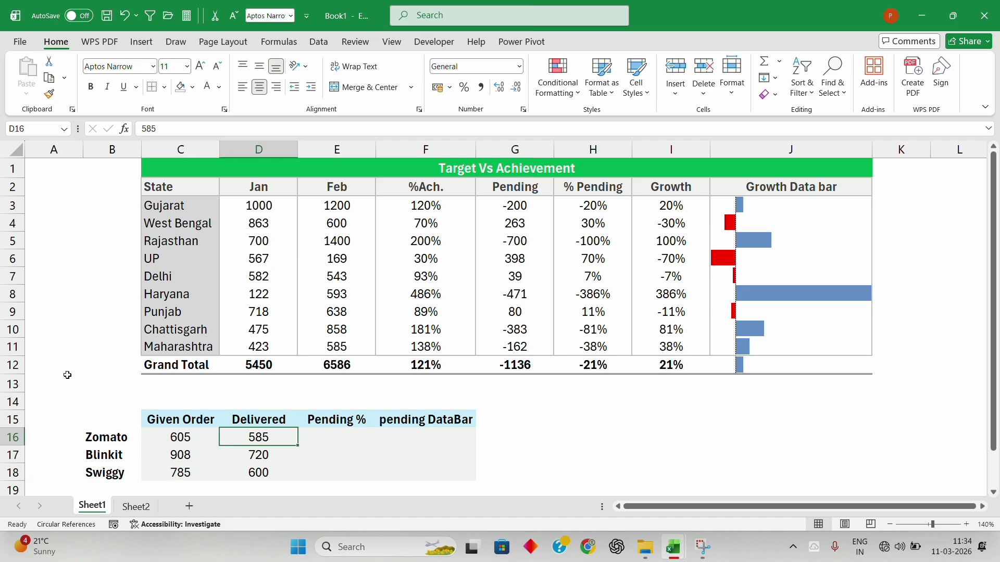
{"action": "key", "text": "Down"}
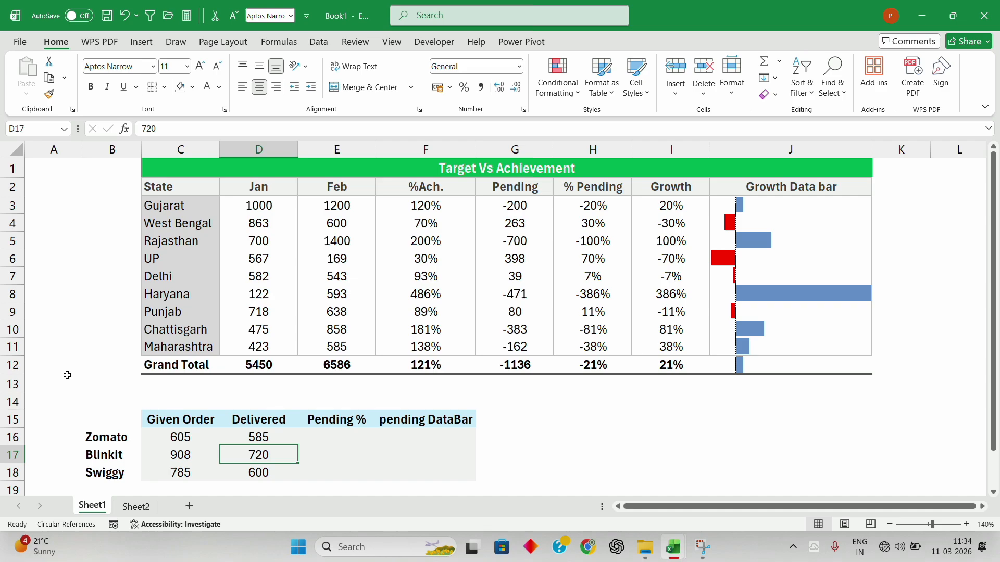
{"action": "key", "text": "Down"}
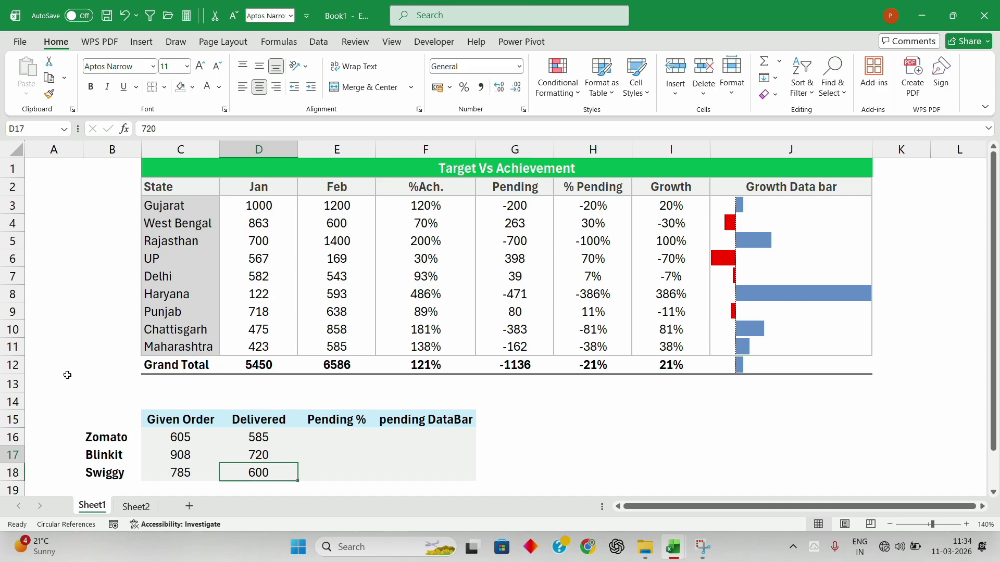
{"action": "key", "text": "Up"}
{"action": "key", "text": "Up"}
Step: Inspect the empty Pending % and pending DataBar cells for Zomato, Blinkit and Swiggy
{"action": "key", "text": "Right"}
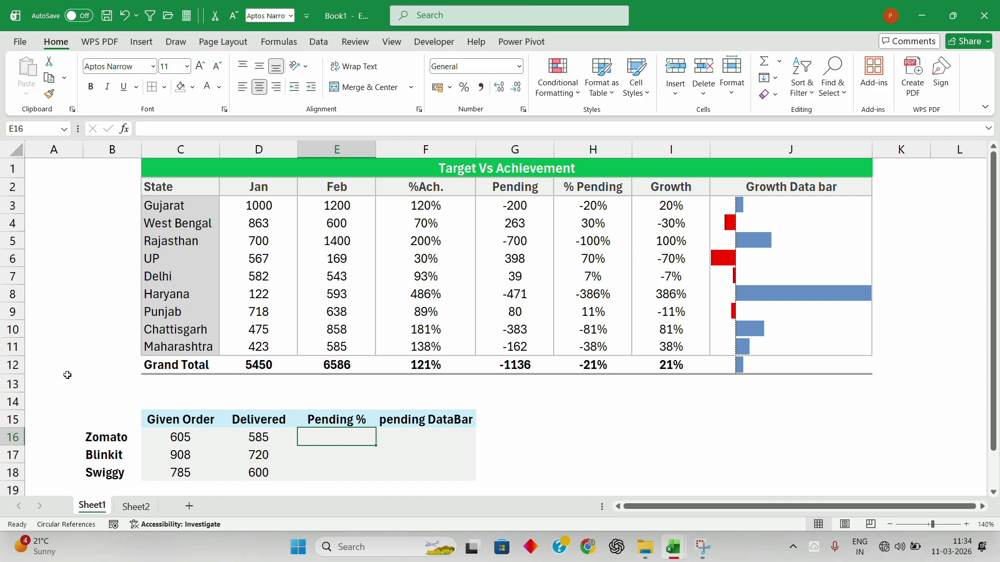
{"action": "key", "text": "shift+Down"}
{"action": "key", "text": "shift+Down"}
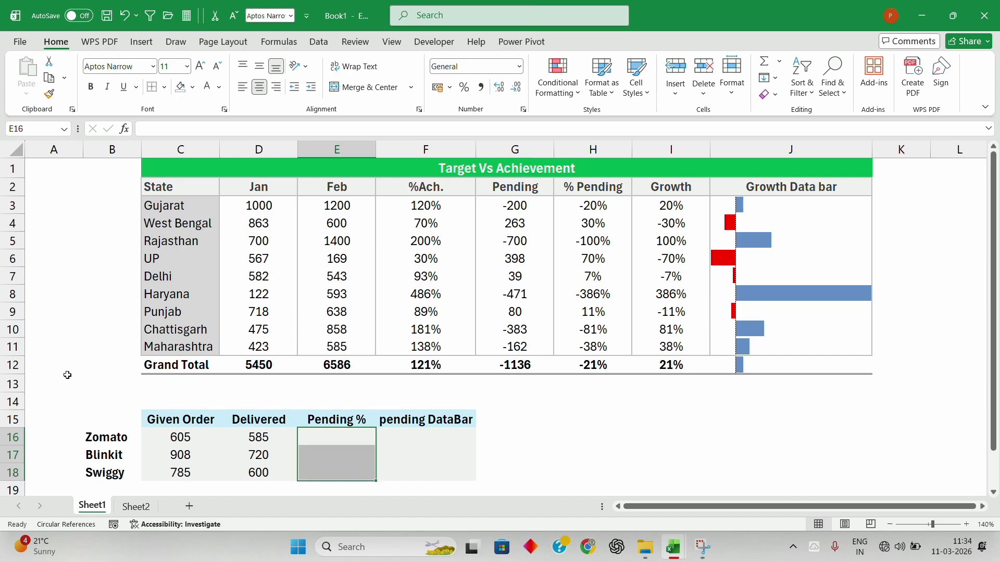
{"action": "key", "text": "Right"}
{"action": "key", "text": "shift+Down"}
{"action": "key", "text": "shift+Down"}
{"action": "key", "text": "shift+Up"}
{"action": "key", "text": "shift+Up"}
{"action": "key", "text": "shift+Down"}
{"action": "key", "text": "shift+Down"}
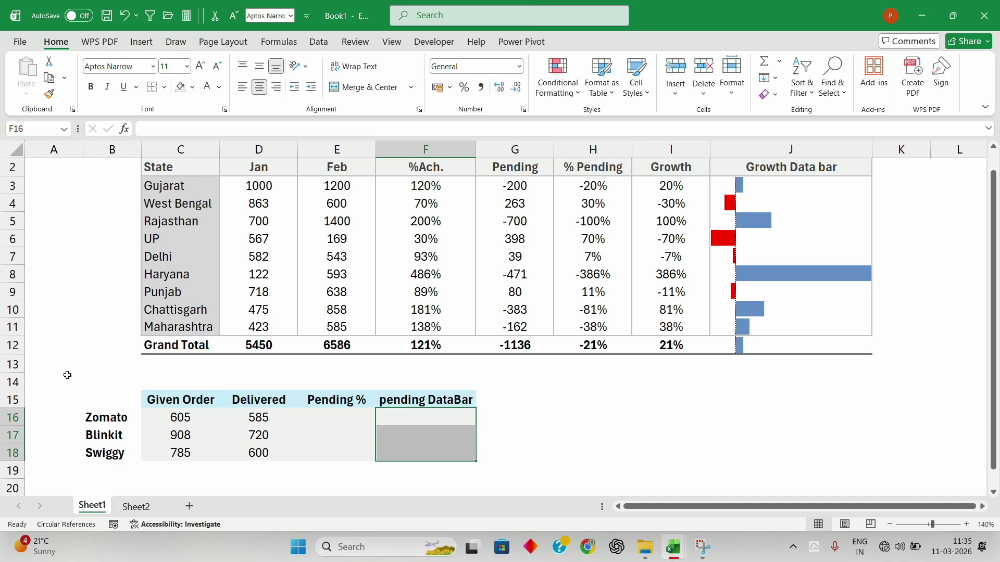
Step: Go back up from the order table to the %Ach. column of the Target Vs Achievement table
{"action": "key", "text": "Up"}
{"action": "key", "text": "Up"}
{"action": "key", "text": "Up"}
{"action": "key", "text": "Up"}
{"action": "key", "text": "Up"}
{"action": "key", "text": "Up"}
{"action": "key", "text": "Up"}
{"action": "key", "text": "Up"}
{"action": "key", "text": "Up"}
{"action": "key", "text": "Up"}
{"action": "key", "text": "Up"}
{"action": "key", "text": "Up"}
{"action": "key", "text": "Up"}
{"action": "key", "text": "Up"}
{"action": "key", "text": "Up"}
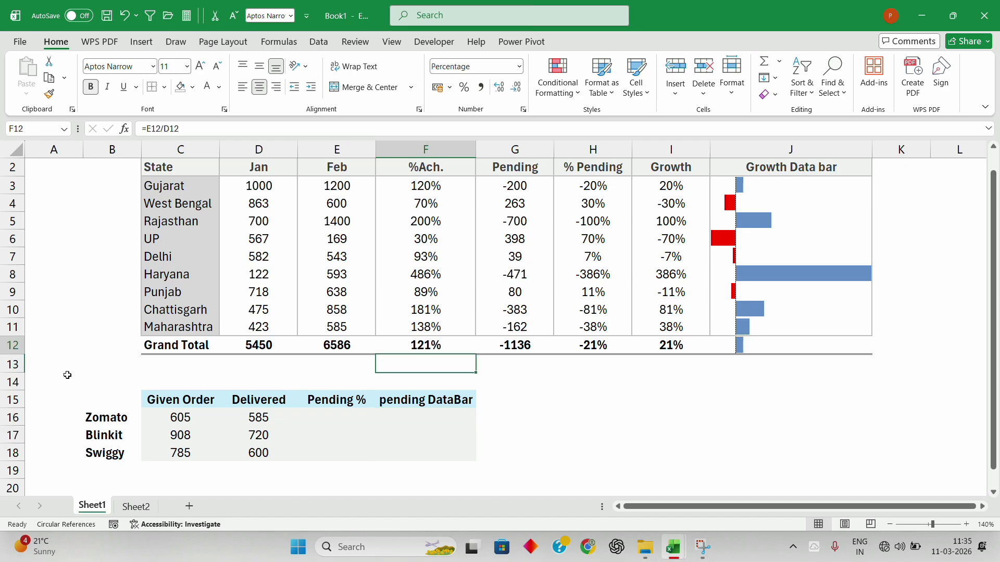